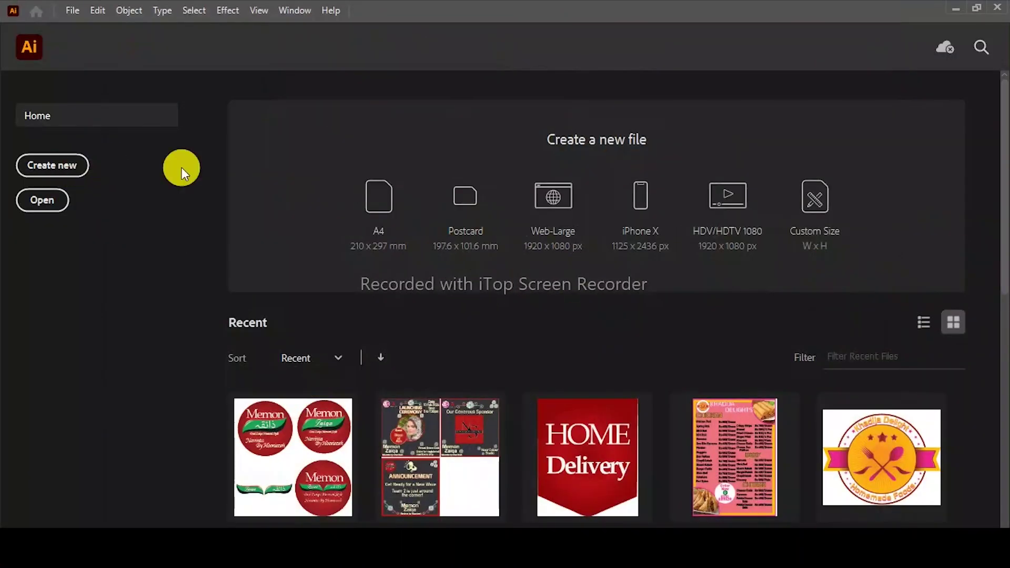
Step: Start a new document from the A4 preset (210 × 297 mm) with RGB Color mode
{"action": "key", "text": "ctrl+n"}
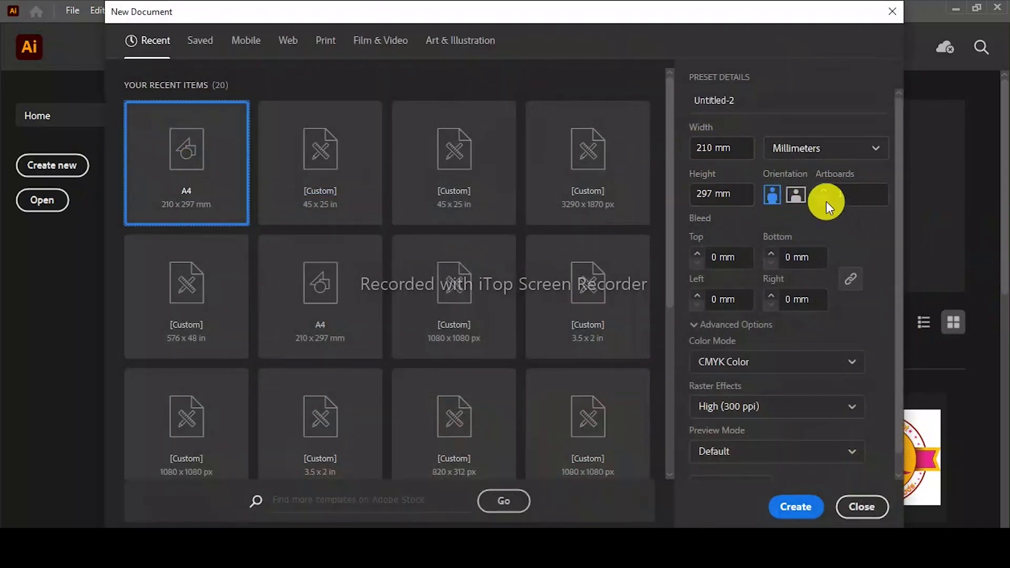
{"action": "left_click", "coordinate": [769, 362]}
{"action": "left_click", "coordinate": [774, 403]}
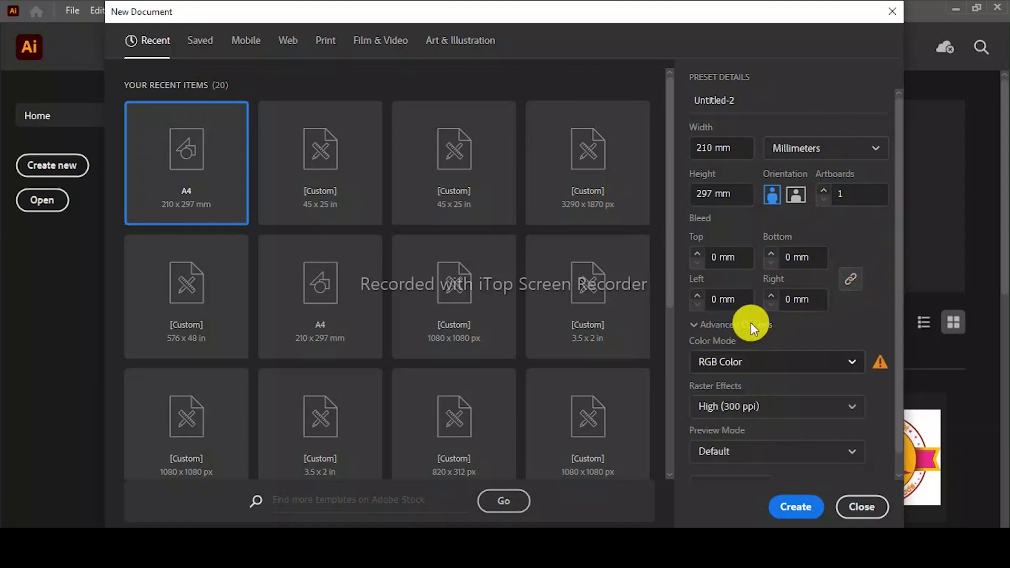
{"action": "left_click", "coordinate": [797, 507]}
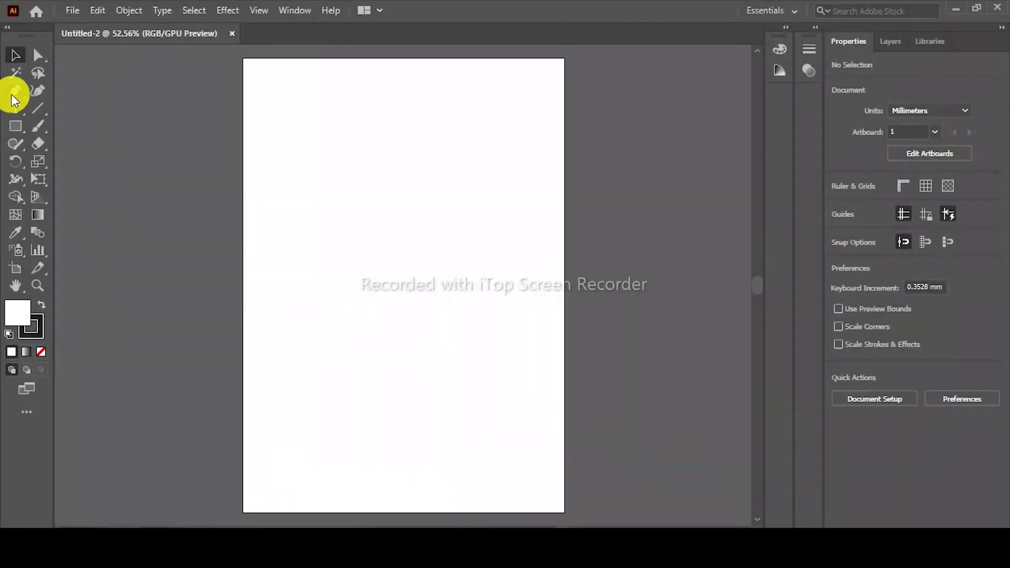
Step: Pen-draw a closed four-point slanted shape across the top of the page
{"action": "left_click", "coordinate": [15, 90]}
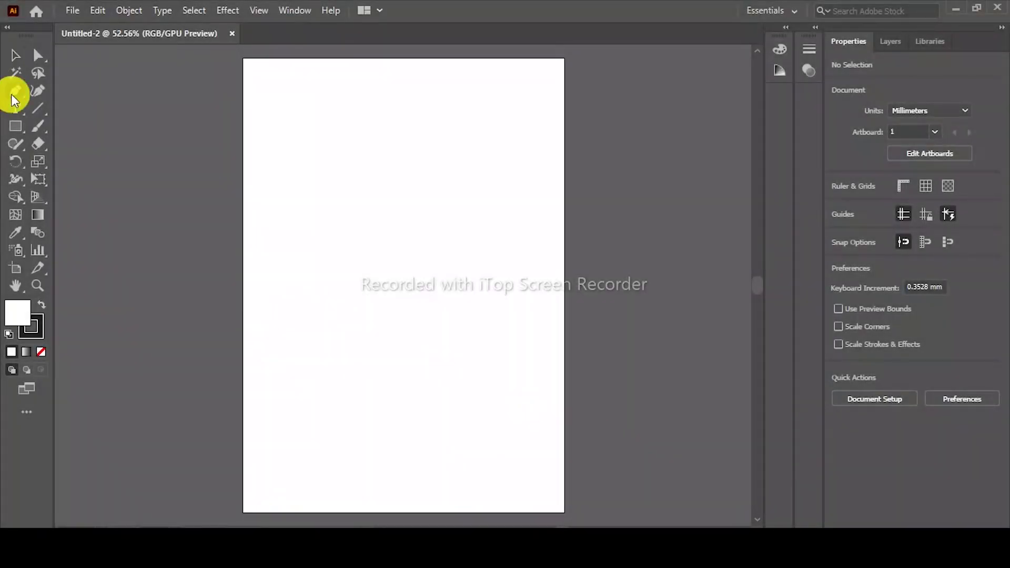
{"action": "left_click", "coordinate": [243, 57]}
{"action": "left_click", "coordinate": [564, 57]}
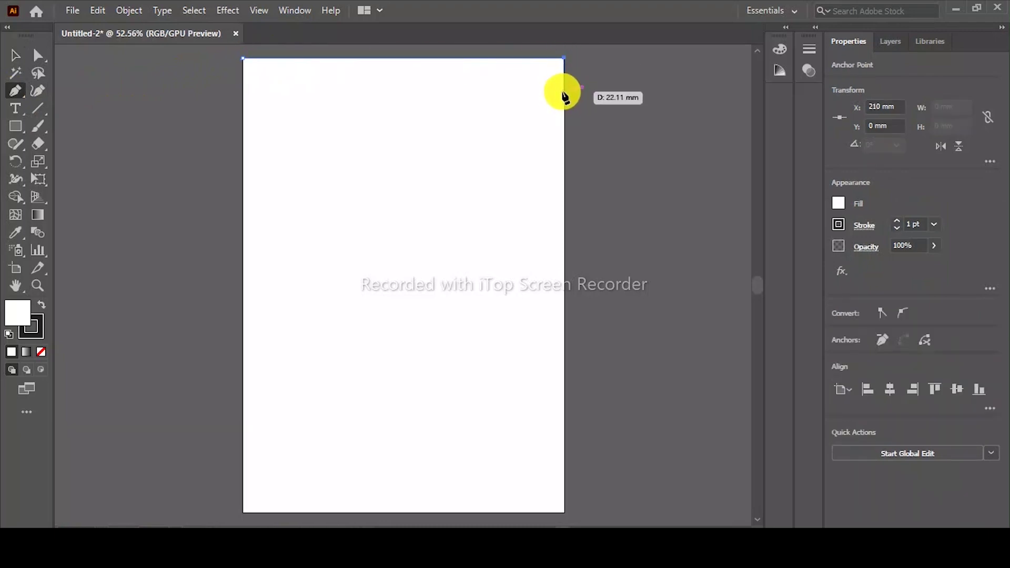
{"action": "left_click", "coordinate": [565, 82]}
{"action": "left_click", "coordinate": [243, 222]}
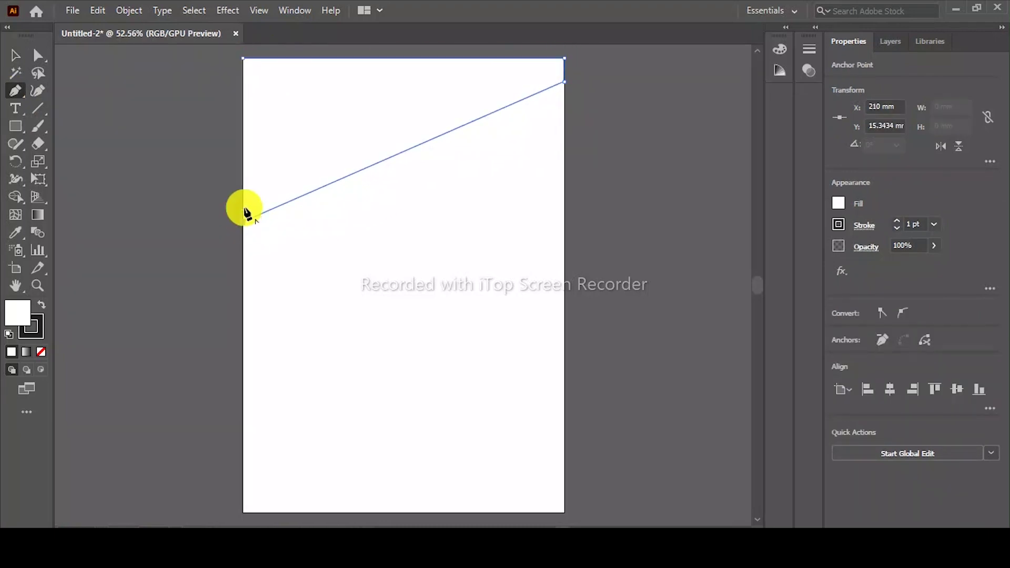
{"action": "left_click", "coordinate": [243, 58]}
{"action": "left_click", "coordinate": [21, 68]}
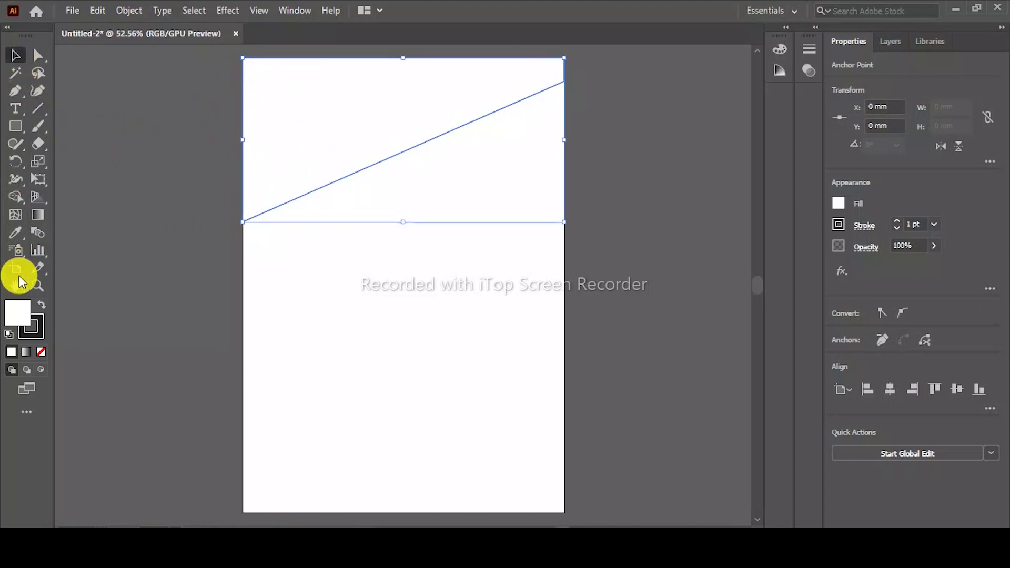
Step: Fill the shape bright yellow and enlarge it past the page edges to 244.566 × 124.8 mm
{"action": "double_click", "coordinate": [13, 315]}
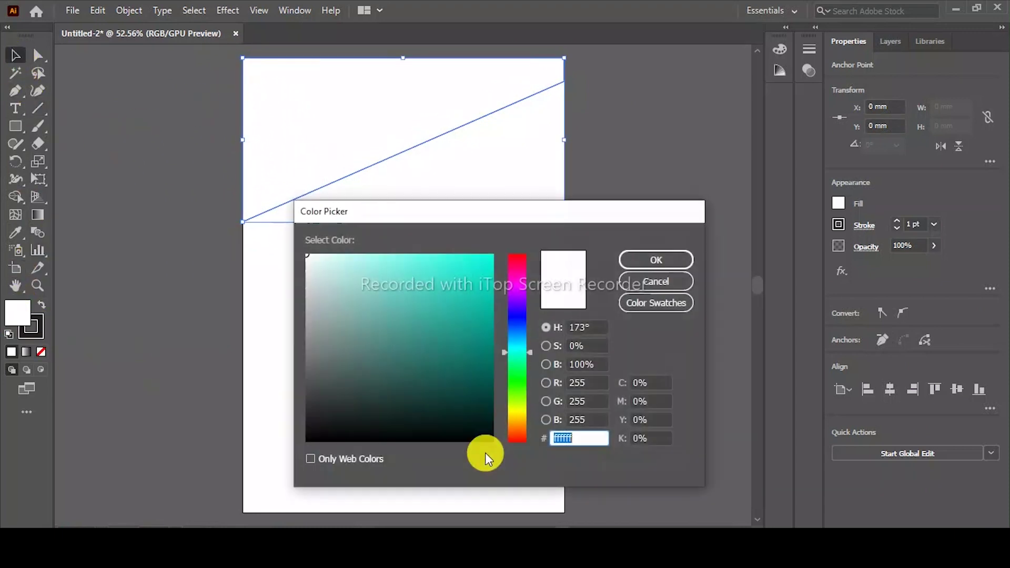
{"action": "left_click", "coordinate": [520, 405]}
{"action": "left_click_drag", "start_coordinate": [482, 284], "coordinate": [499, 255]}
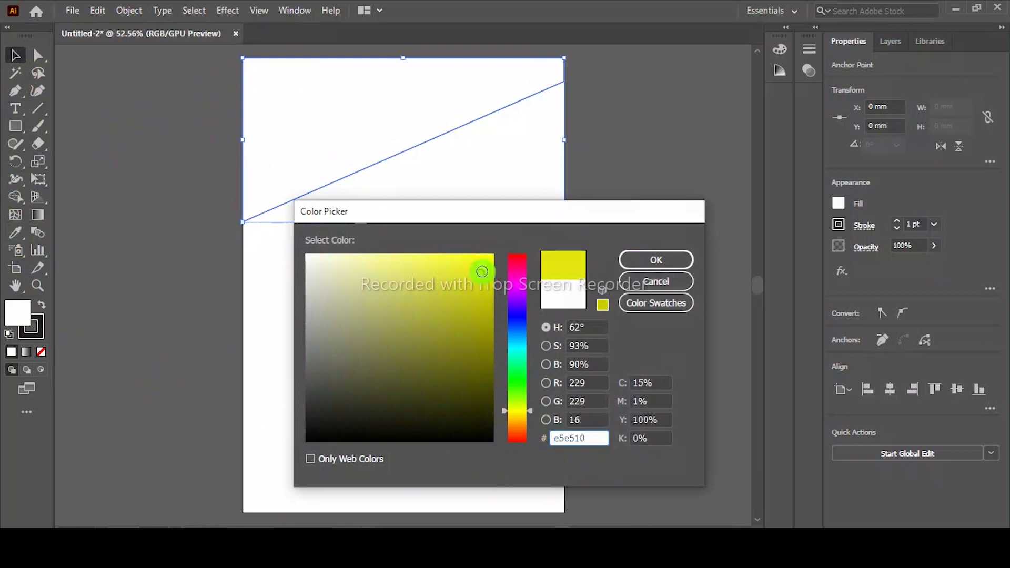
{"action": "left_click", "coordinate": [520, 412]}
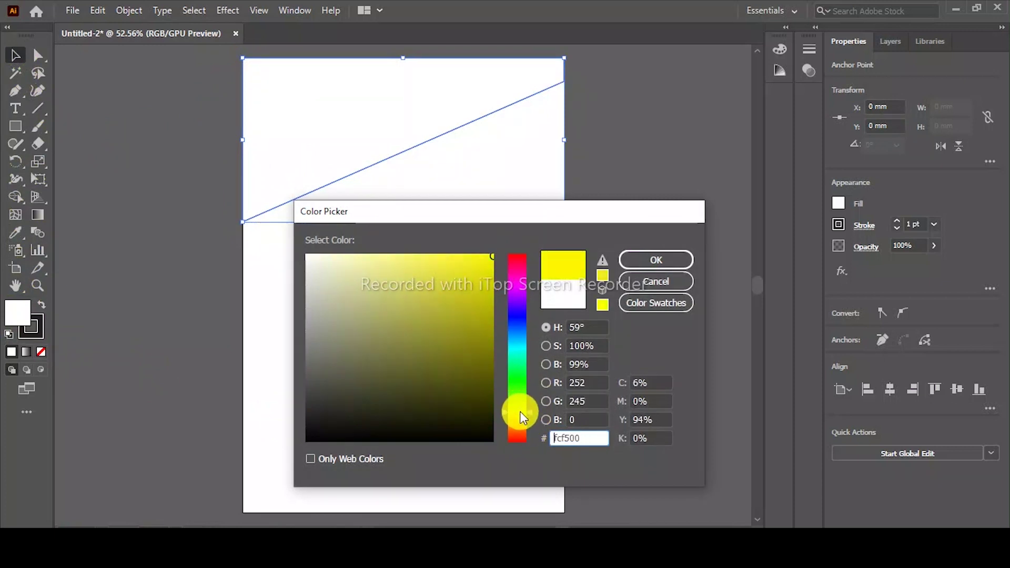
{"action": "left_click", "coordinate": [643, 268]}
{"action": "scroll", "coordinate": [404, 130], "scroll_direction": "up", "scroll_amount": 2}
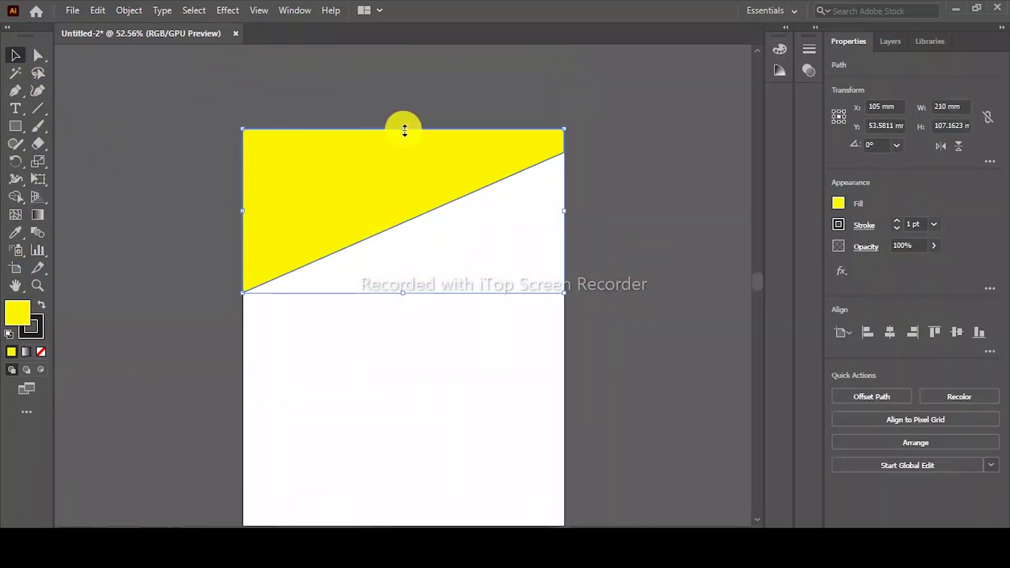
{"action": "left_click_drag", "start_coordinate": [405, 130], "coordinate": [401, 116]}
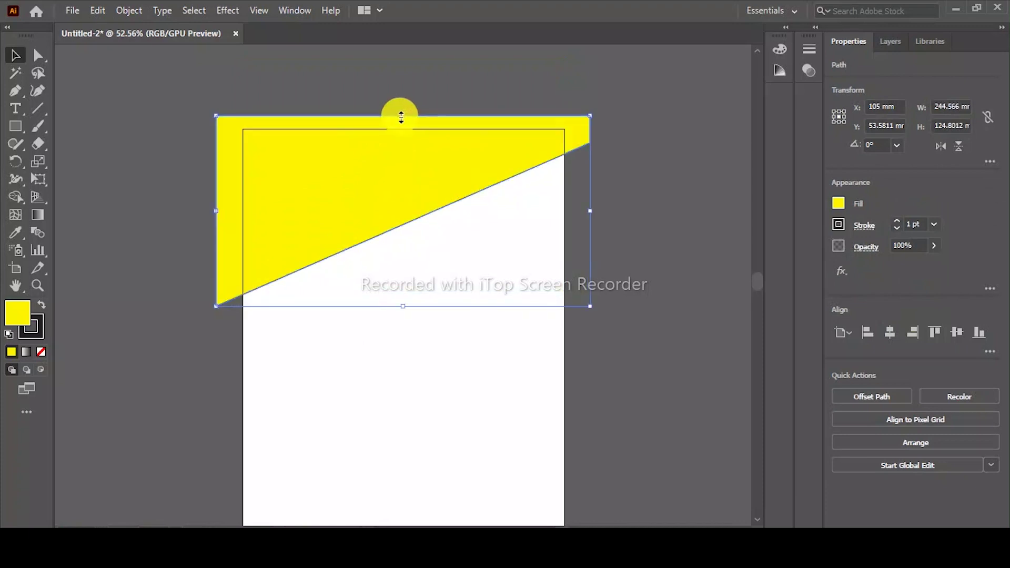
{"action": "left_click", "coordinate": [230, 10]}
{"action": "mouse_move", "coordinate": [273, 130]}
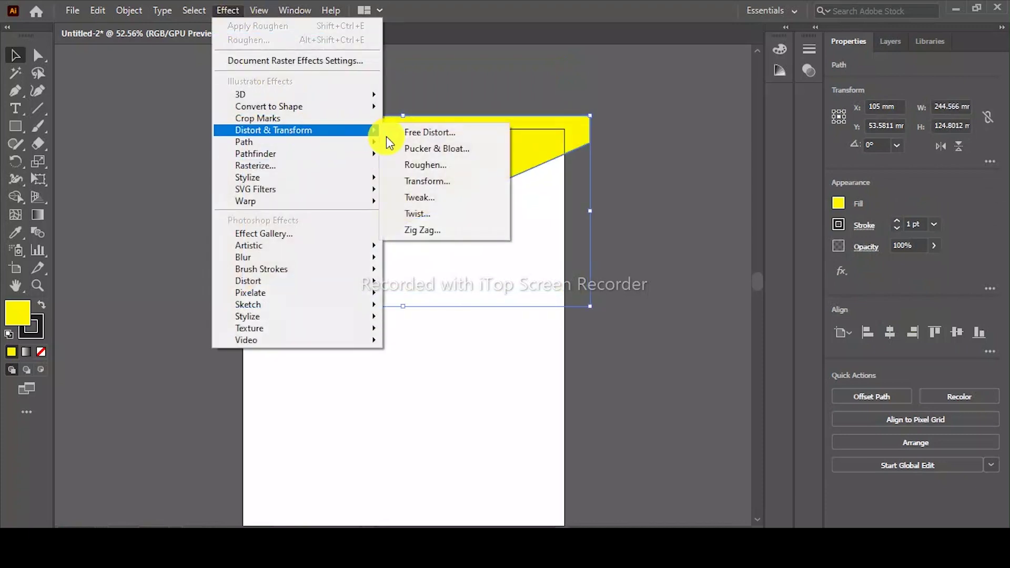
Step: Roughen the yellow shape with 2% size, 25 detail and smooth points, and set its stroke to None
{"action": "left_click", "coordinate": [429, 165]}
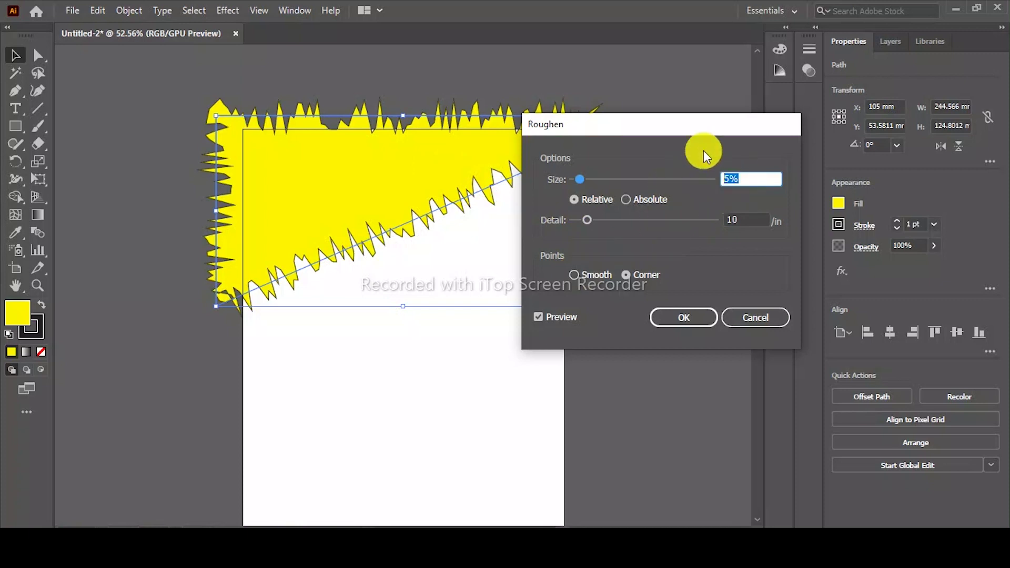
{"action": "type", "text": "2"}
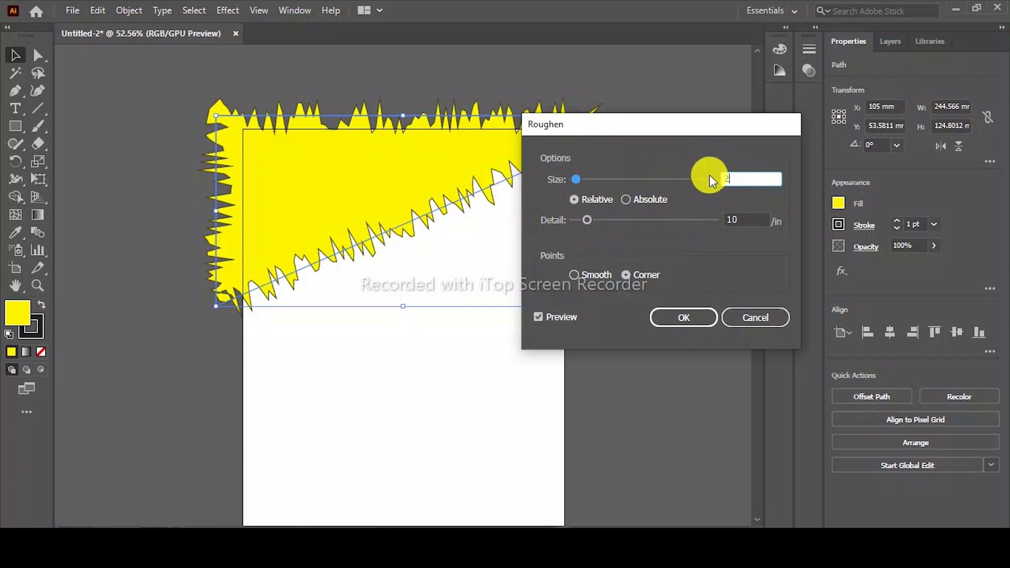
{"action": "left_click_drag", "start_coordinate": [744, 218], "coordinate": [715, 218]}
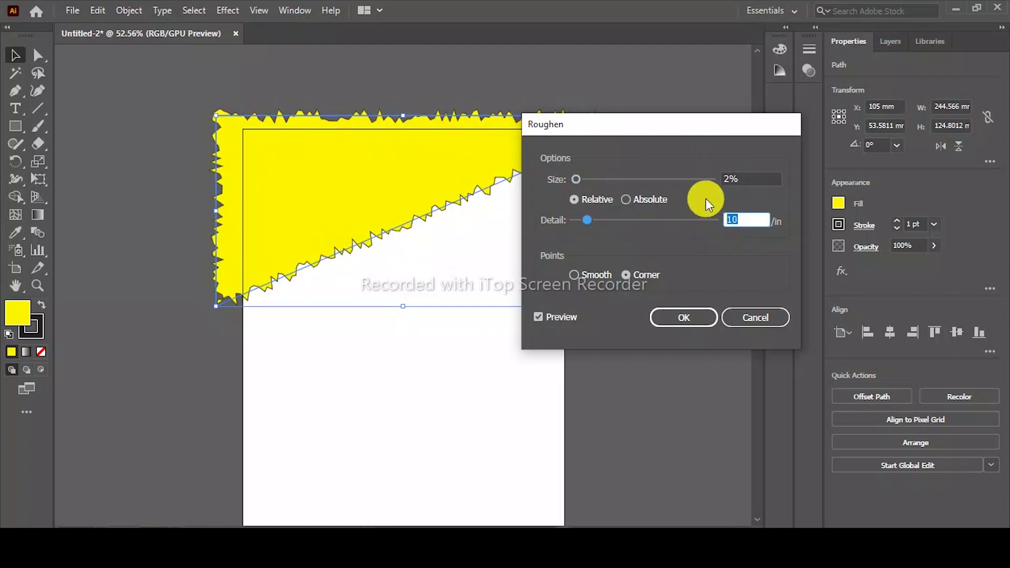
{"action": "type", "text": "25"}
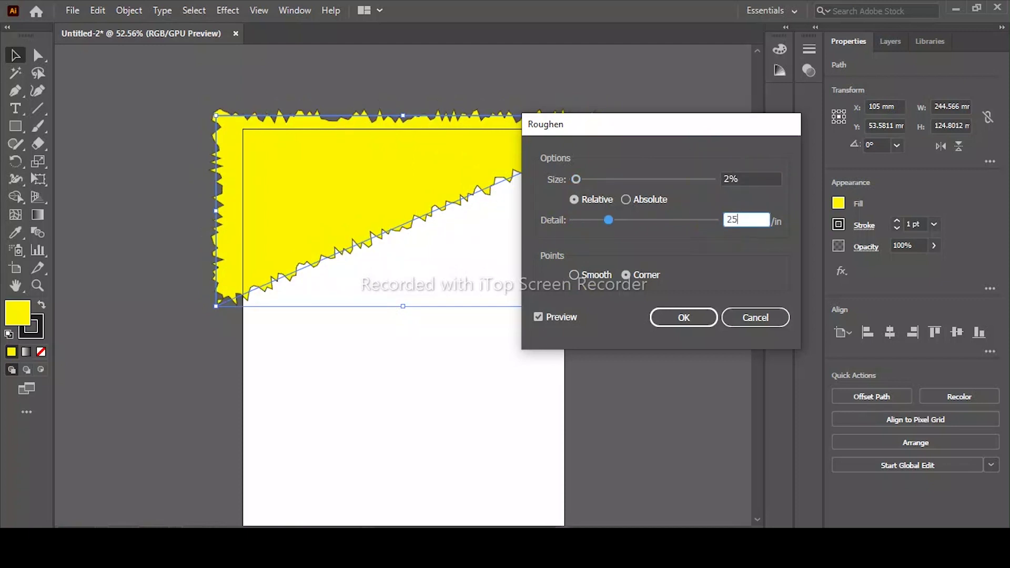
{"action": "left_click", "coordinate": [574, 274]}
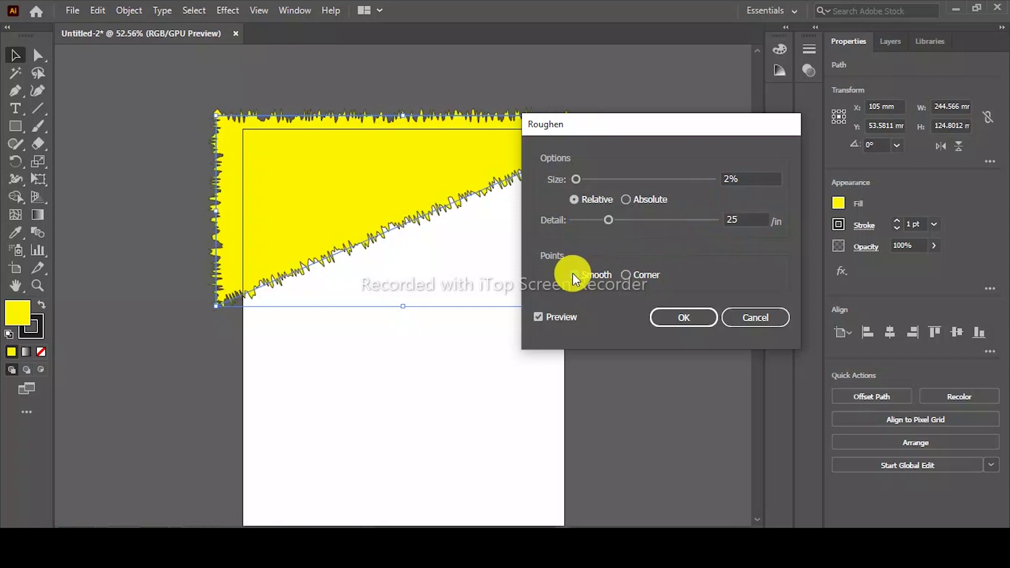
{"action": "left_click", "coordinate": [676, 318]}
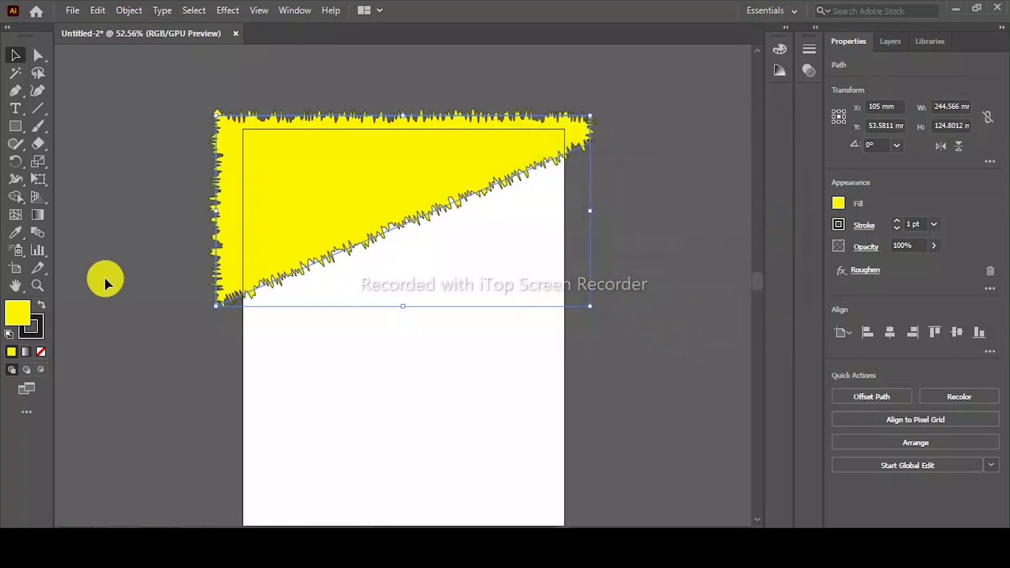
{"action": "left_click", "coordinate": [41, 332]}
{"action": "left_click", "coordinate": [41, 351]}
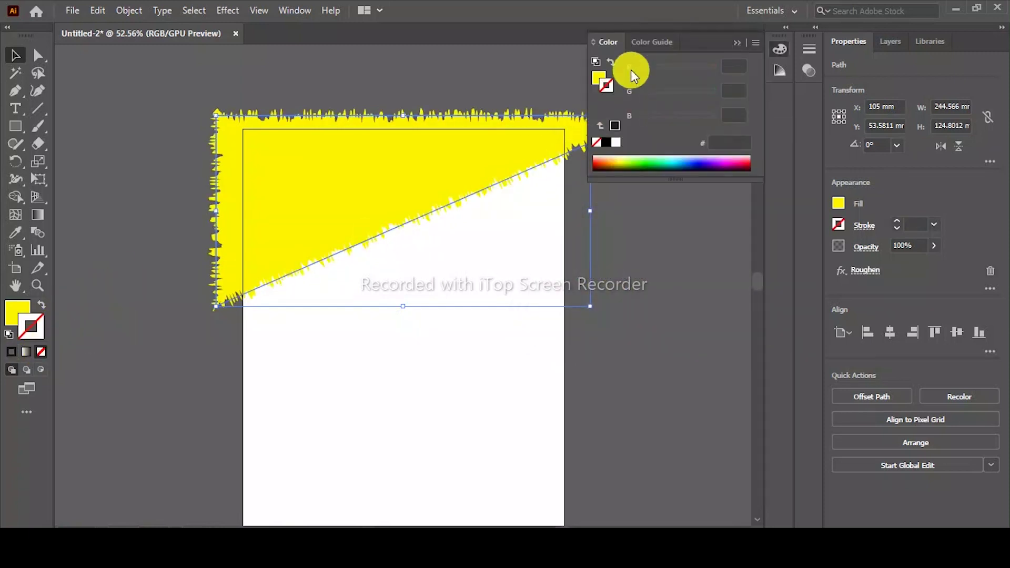
Step: Pen-draw an outline matching the page's top area down to below the diagonal
{"action": "left_click", "coordinate": [739, 43]}
{"action": "left_click", "coordinate": [16, 90]}
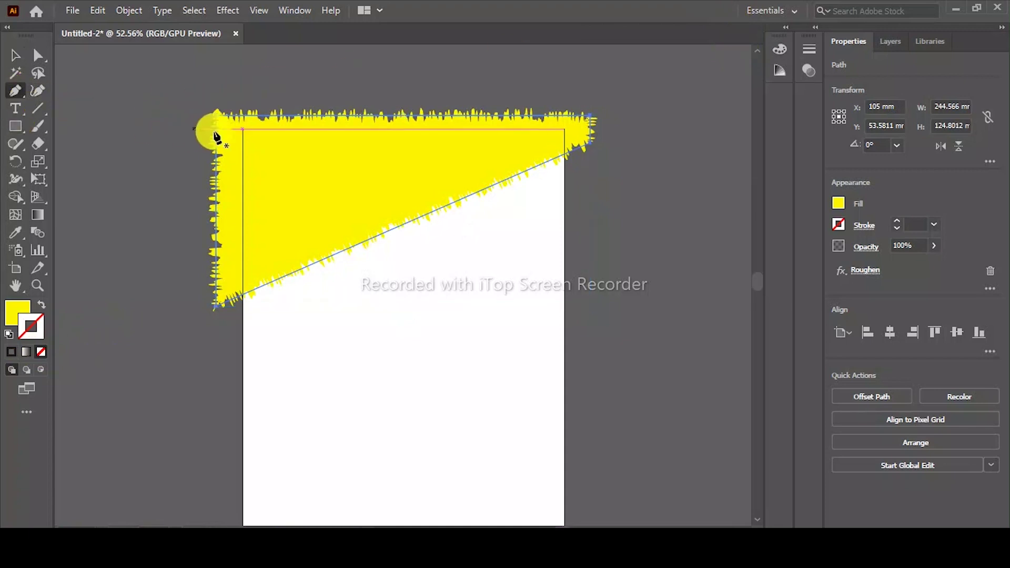
{"action": "left_click", "coordinate": [243, 128]}
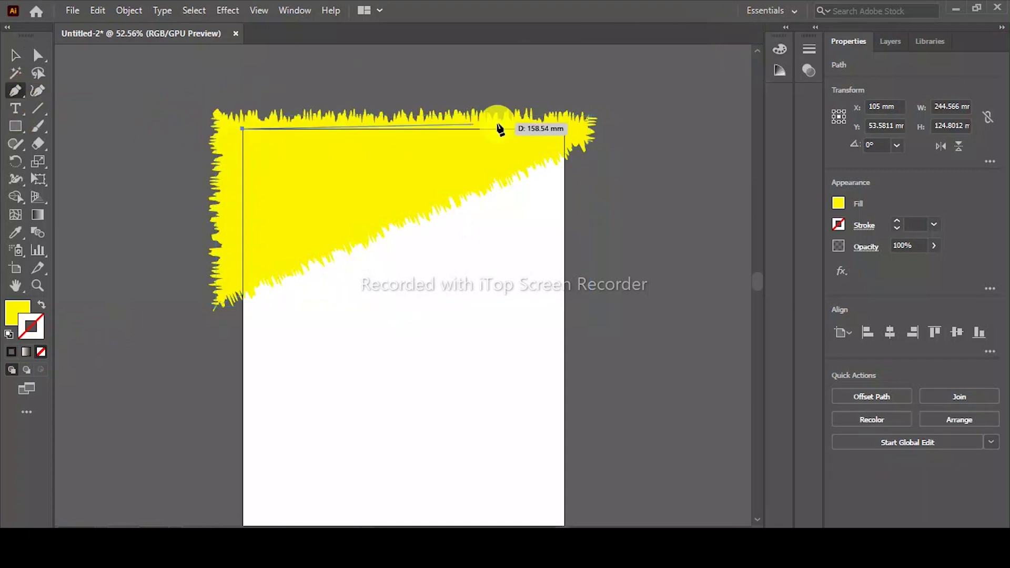
{"action": "left_click", "coordinate": [565, 129]}
{"action": "left_click", "coordinate": [565, 160]}
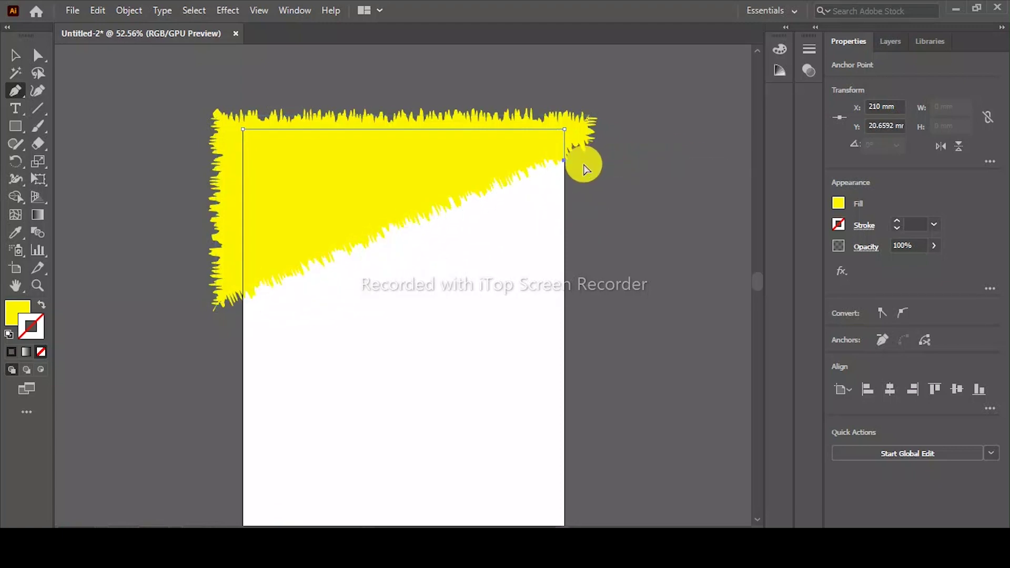
{"action": "left_click", "coordinate": [564, 169]}
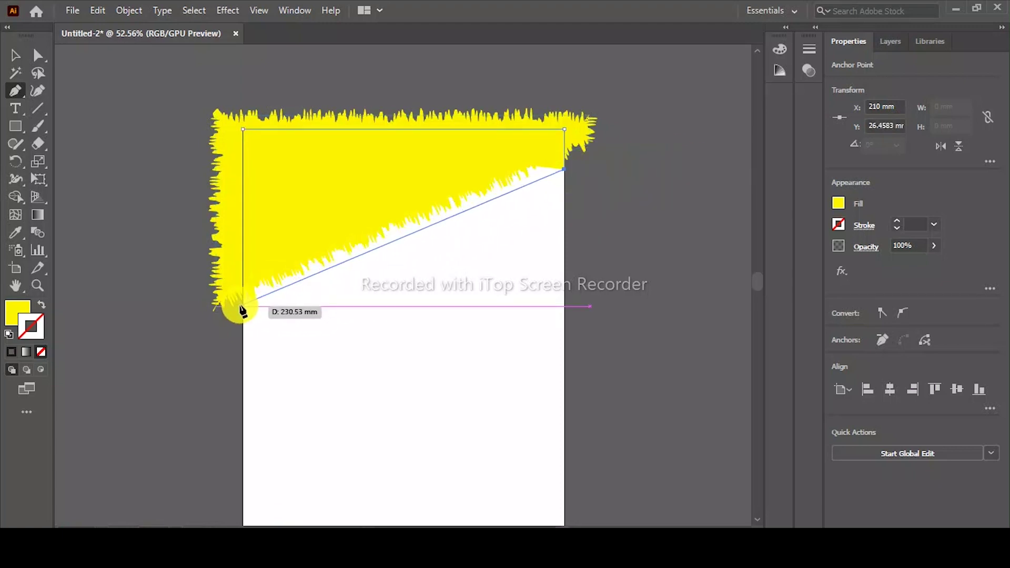
{"action": "left_click", "coordinate": [242, 305]}
{"action": "left_click", "coordinate": [243, 129]}
Step: Select the outline with the yellow shape and make a clipping mask
{"action": "key", "text": "v"}
{"action": "key", "text": "ctrl+a"}
{"action": "right_click", "coordinate": [316, 174]}
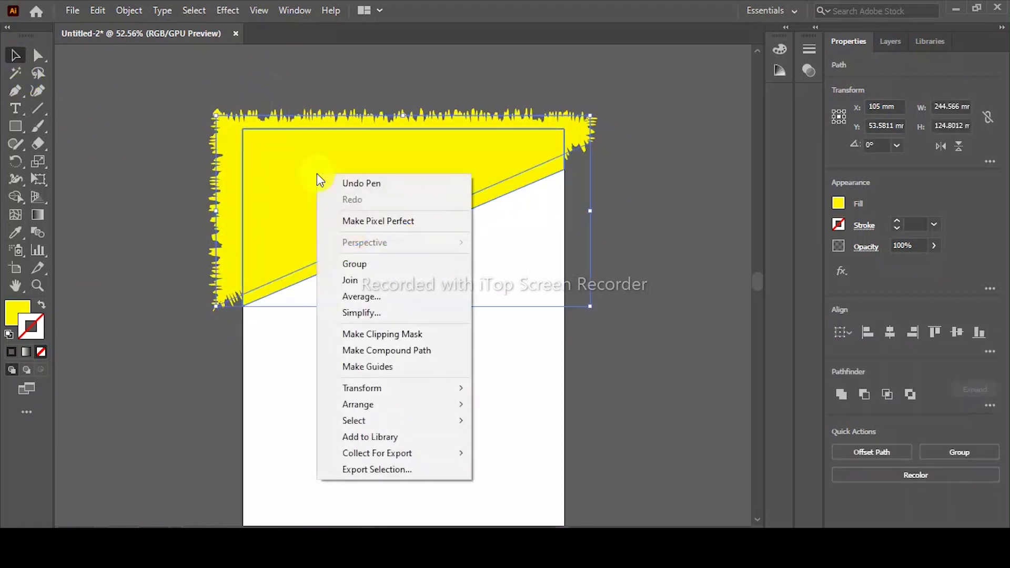
{"action": "left_click", "coordinate": [386, 335]}
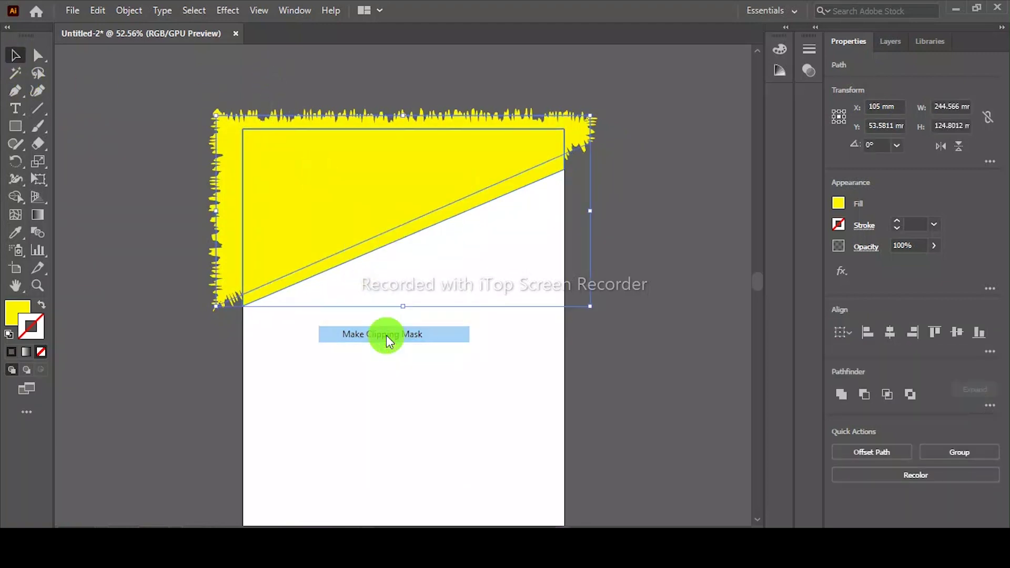
{"action": "left_click", "coordinate": [15, 90]}
{"action": "left_click", "coordinate": [243, 218]}
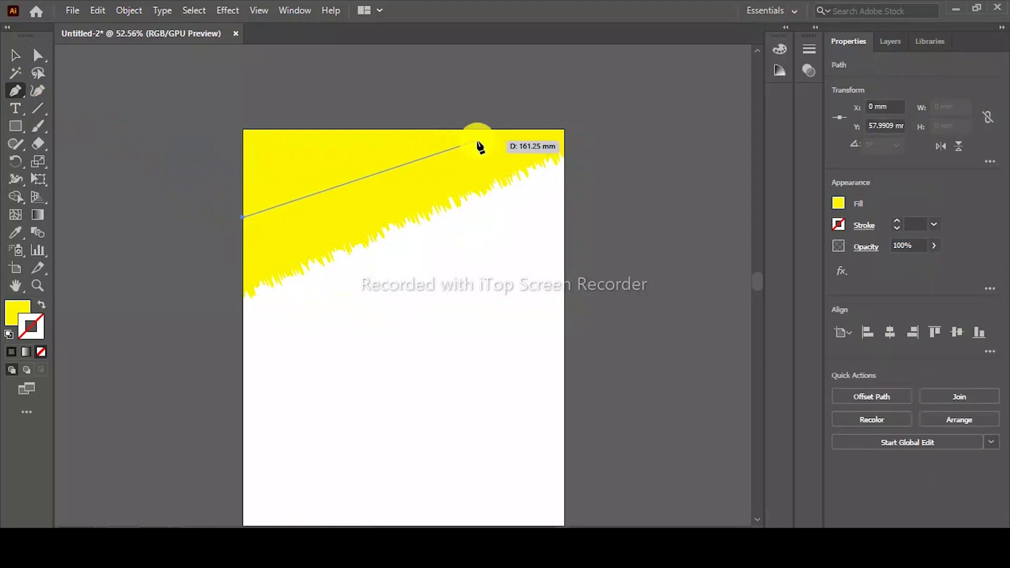
Step: Pen-trace a closed diagonal band with a notched end across the yellow area
{"action": "left_click", "coordinate": [463, 139]}
{"action": "left_click", "coordinate": [474, 166]}
{"action": "left_click", "coordinate": [520, 153]}
{"action": "left_click", "coordinate": [529, 171]}
{"action": "left_click_drag", "start_coordinate": [488, 199], "coordinate": [492, 209]}
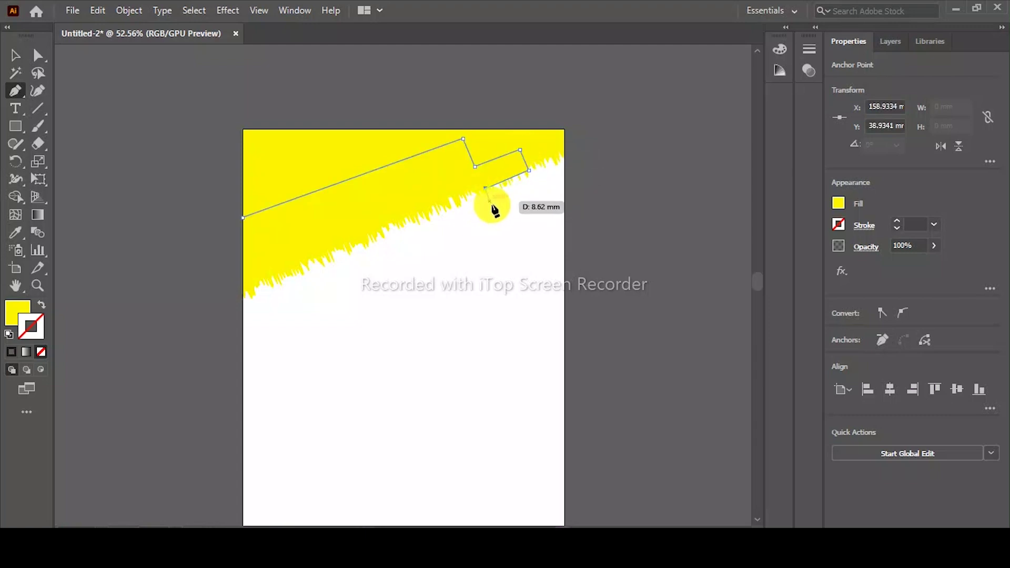
{"action": "left_click", "coordinate": [492, 204]}
{"action": "left_click", "coordinate": [522, 194]}
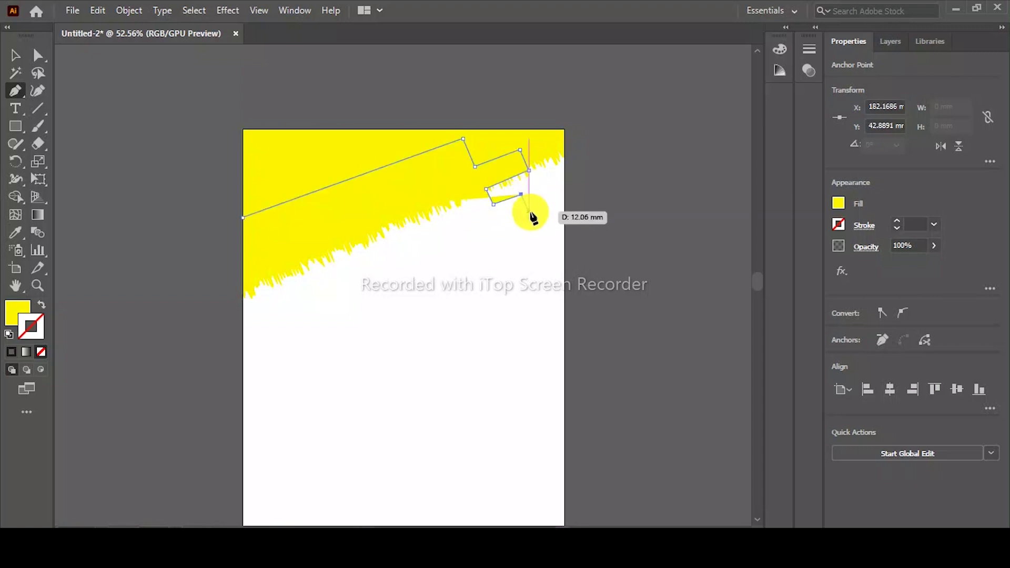
{"action": "left_click", "coordinate": [243, 329]}
{"action": "left_click", "coordinate": [242, 281]}
{"action": "left_click", "coordinate": [266, 260]}
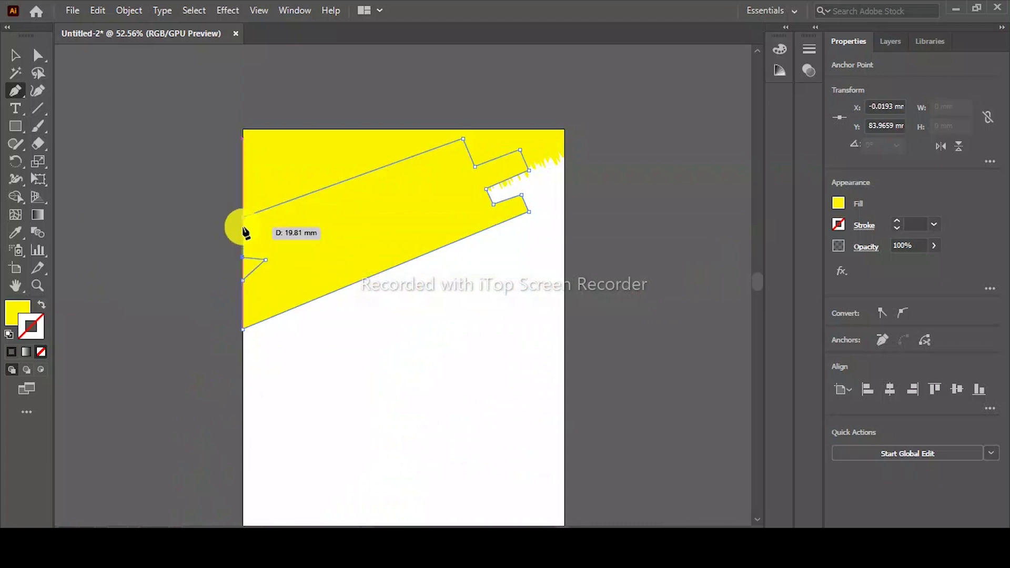
{"action": "left_click", "coordinate": [242, 217]}
{"action": "key", "text": "v"}
Step: Fill the band cyan (00e2f9)
{"action": "double_click", "coordinate": [17, 312]}
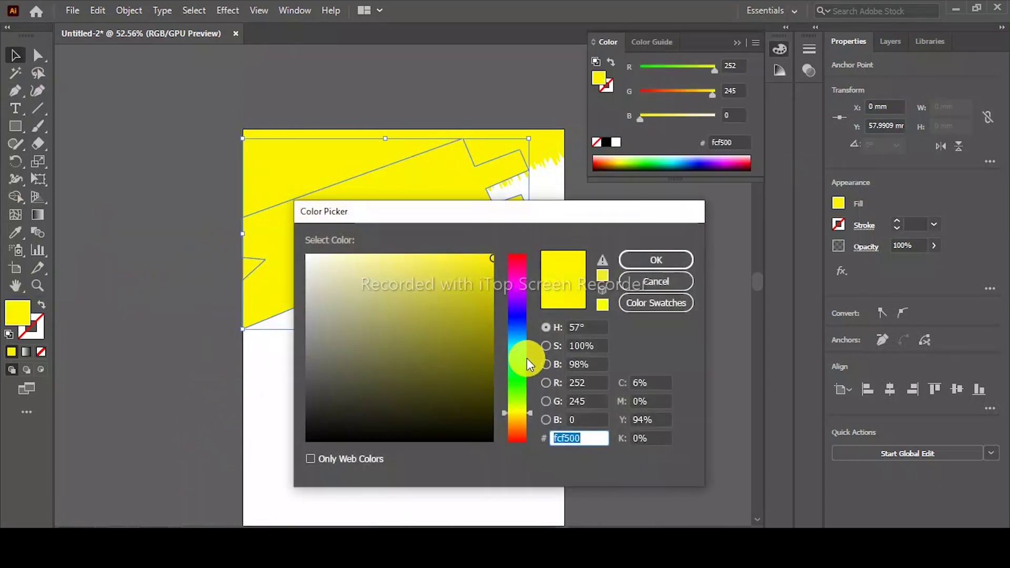
{"action": "left_click_drag", "start_coordinate": [527, 363], "coordinate": [519, 344]}
{"action": "left_click", "coordinate": [634, 259]}
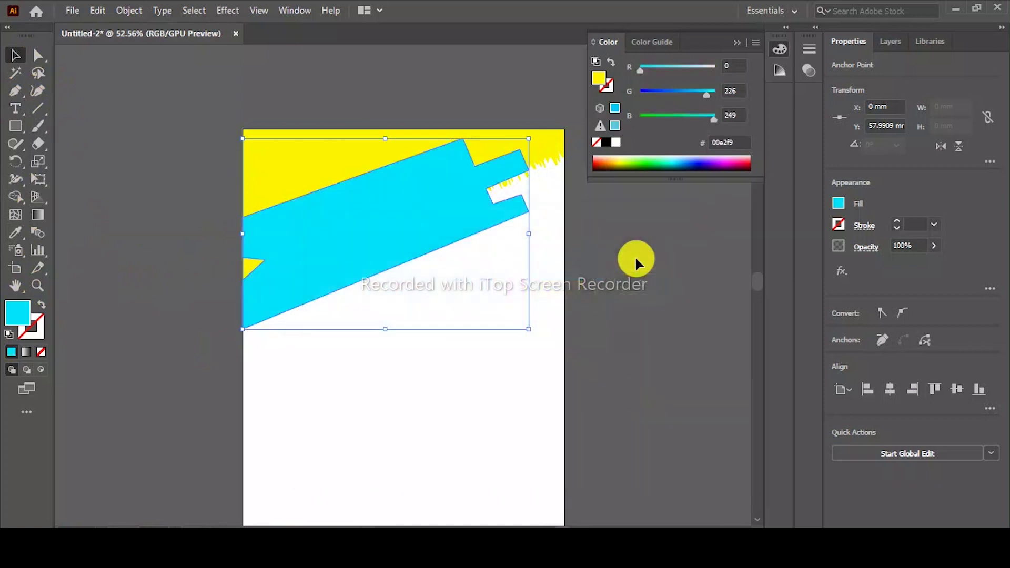
{"action": "left_click", "coordinate": [741, 43]}
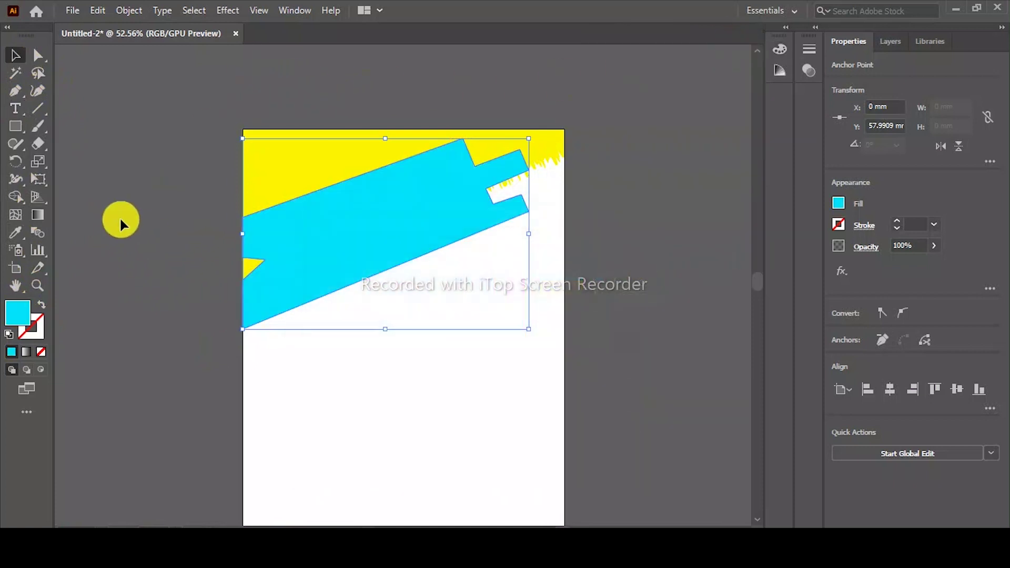
{"action": "left_click", "coordinate": [226, 12]}
{"action": "mouse_move", "coordinate": [264, 130]}
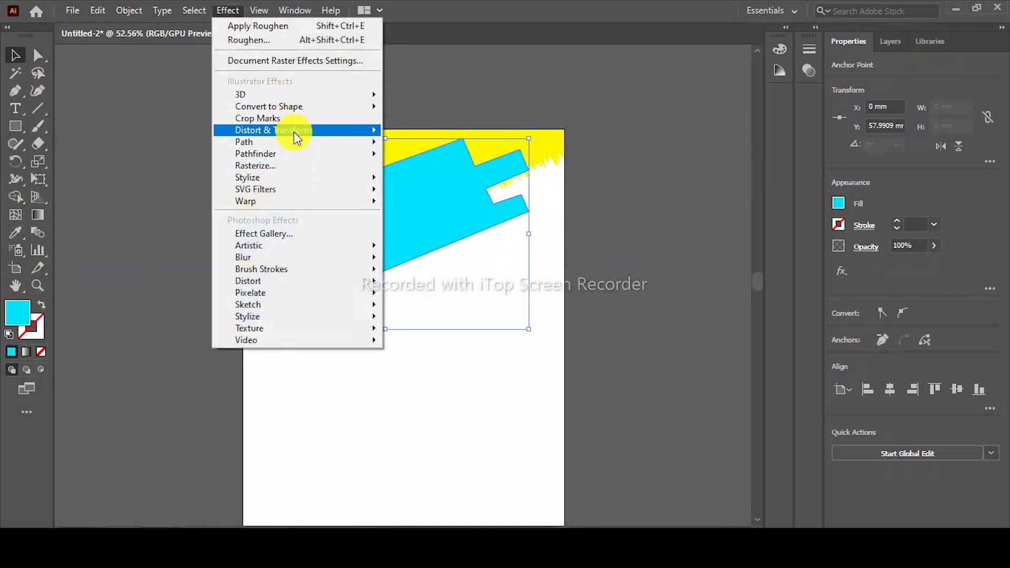
Step: Roughen the cyan band with 2% size, 25 detail and smooth points
{"action": "left_click", "coordinate": [444, 166]}
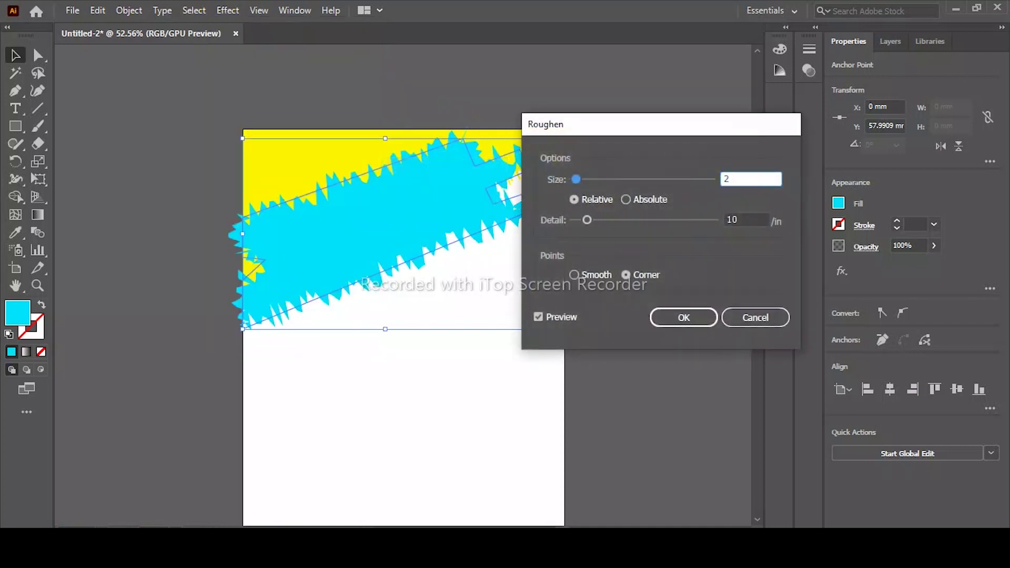
{"action": "key", "text": "Tab"}
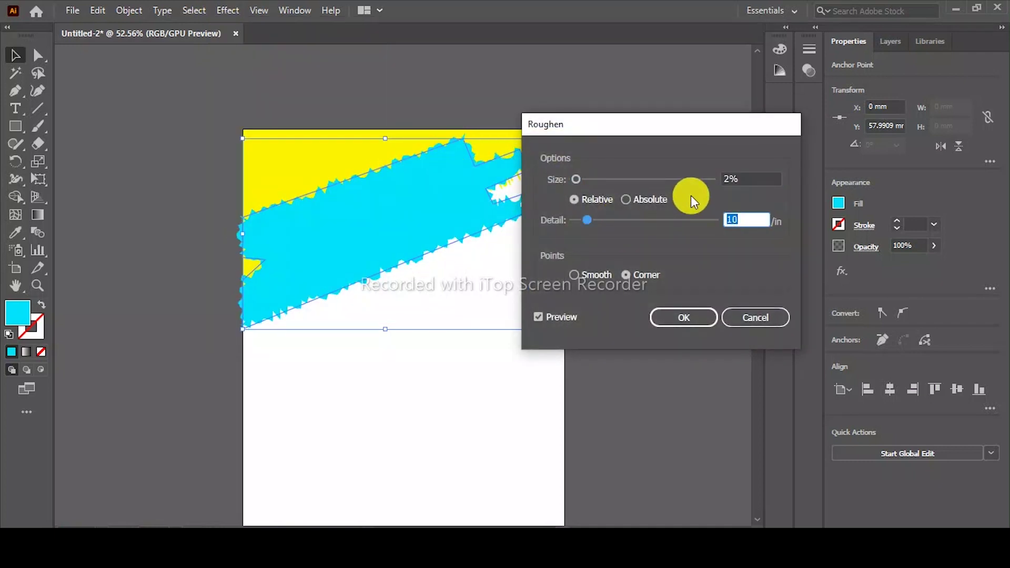
{"action": "type", "text": "25"}
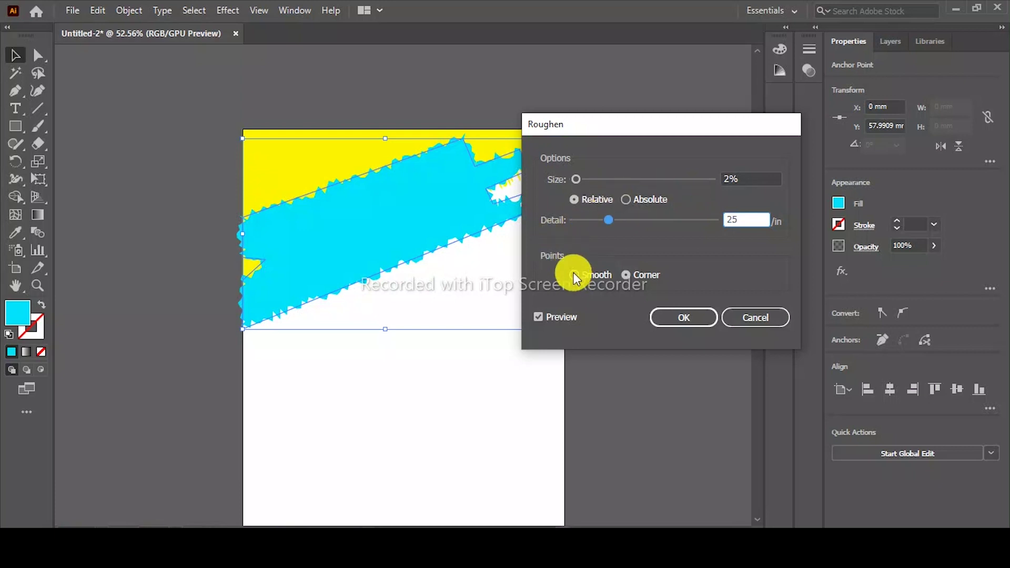
{"action": "left_click", "coordinate": [575, 275]}
{"action": "left_click", "coordinate": [674, 319]}
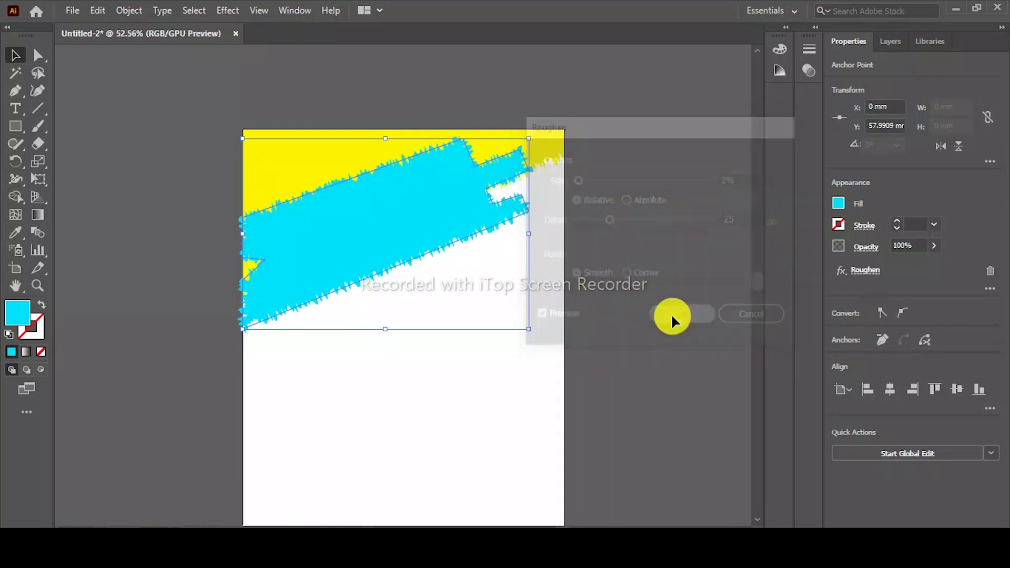
Step: Narrow the band to about 170 mm wide and make it slightly taller
{"action": "left_click_drag", "start_coordinate": [532, 233], "coordinate": [508, 250]}
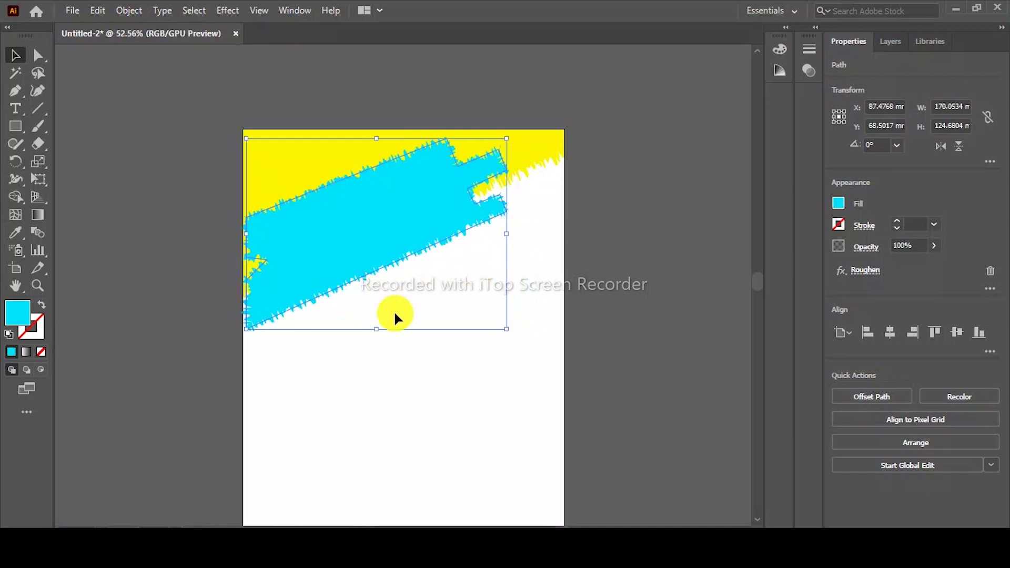
{"action": "left_click_drag", "start_coordinate": [376, 340], "coordinate": [378, 344]}
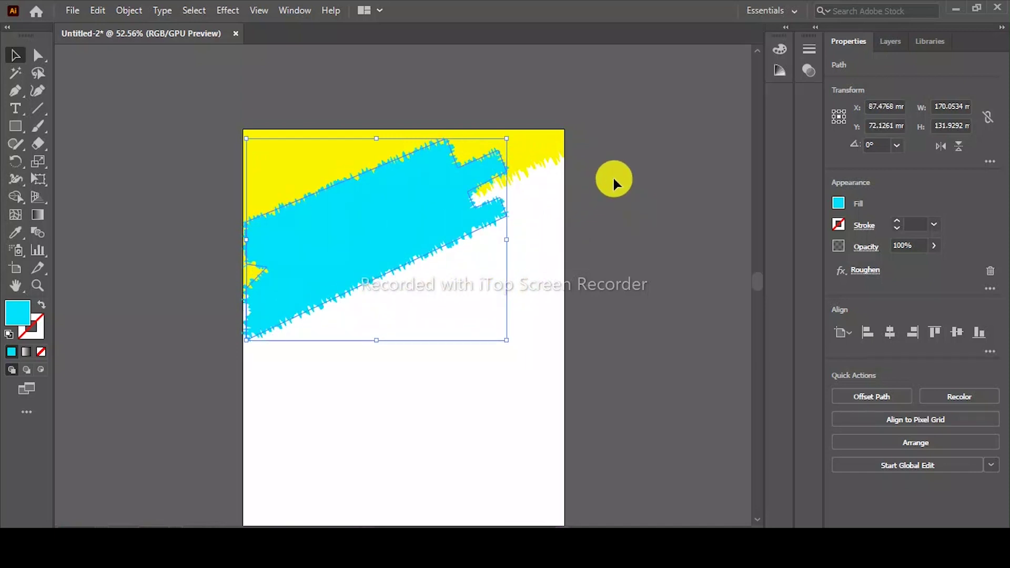
{"action": "left_click", "coordinate": [613, 176]}
{"action": "scroll", "coordinate": [614, 176], "scroll_direction": "down", "scroll_amount": 3}
{"action": "left_click_drag", "start_coordinate": [548, 59], "coordinate": [547, 337]}
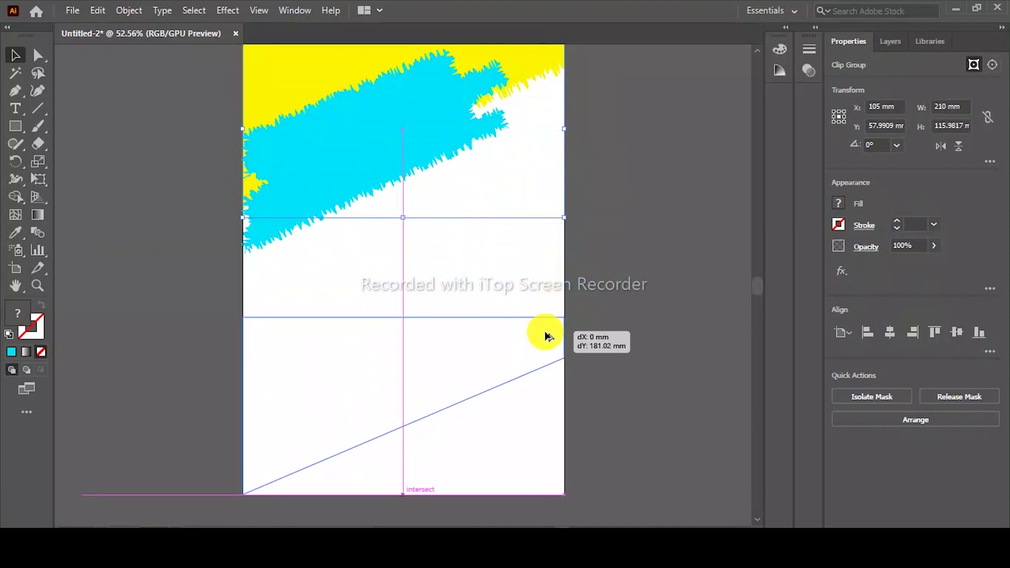
Step: Alt-drag a copy of the yellow corner artwork into the lower half and reflect it
{"action": "left_click_drag", "start_coordinate": [546, 336], "coordinate": [545, 333]}
{"action": "right_click", "coordinate": [545, 331]}
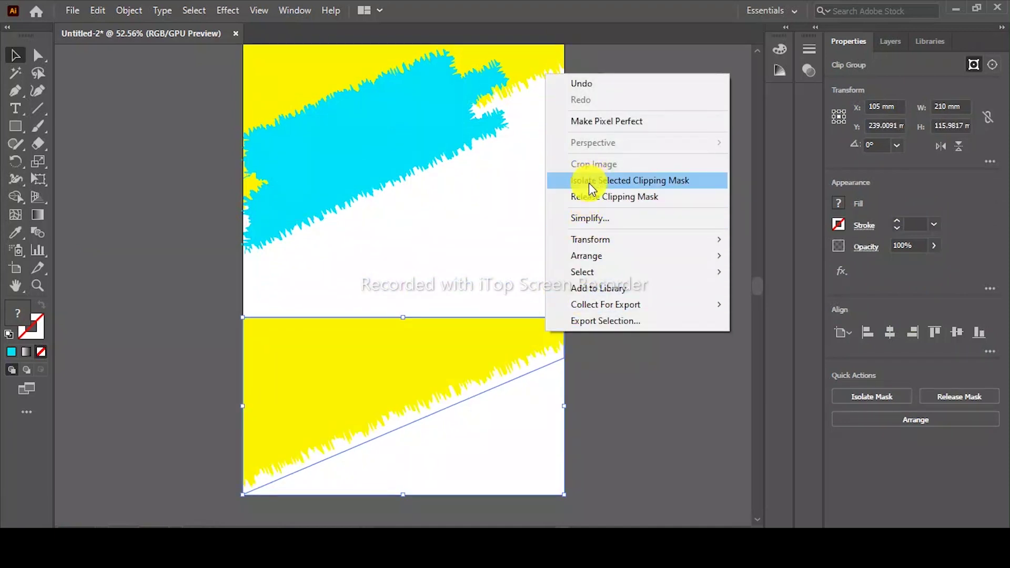
{"action": "mouse_move", "coordinate": [591, 239]}
{"action": "left_click", "coordinate": [769, 293]}
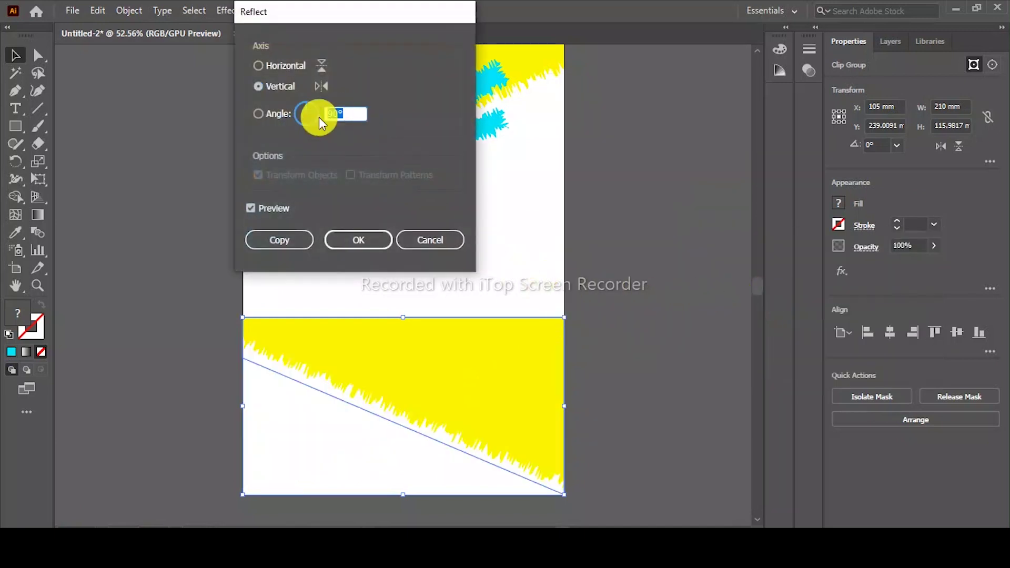
{"action": "type", "text": "360"}
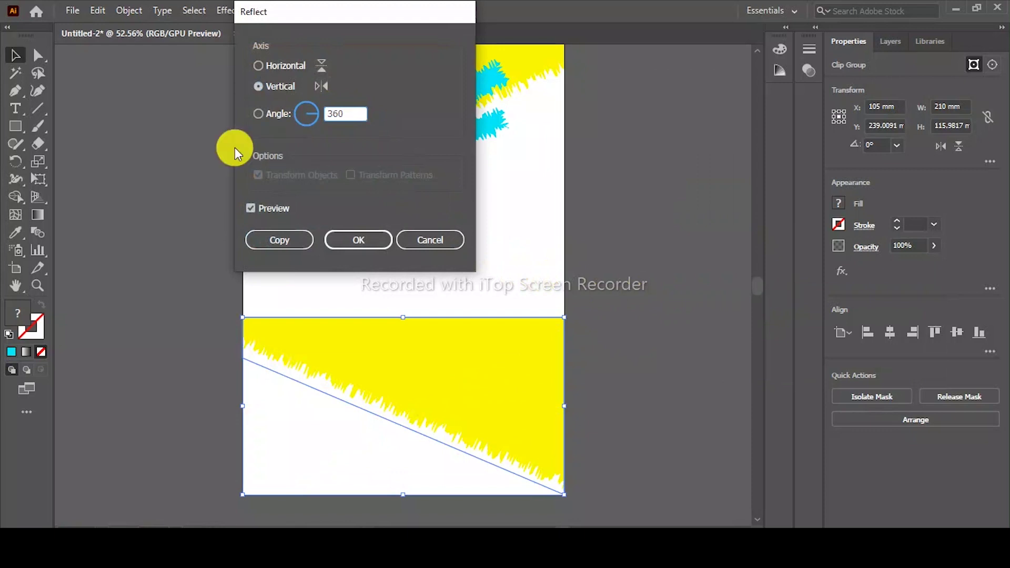
{"action": "left_click", "coordinate": [248, 207]}
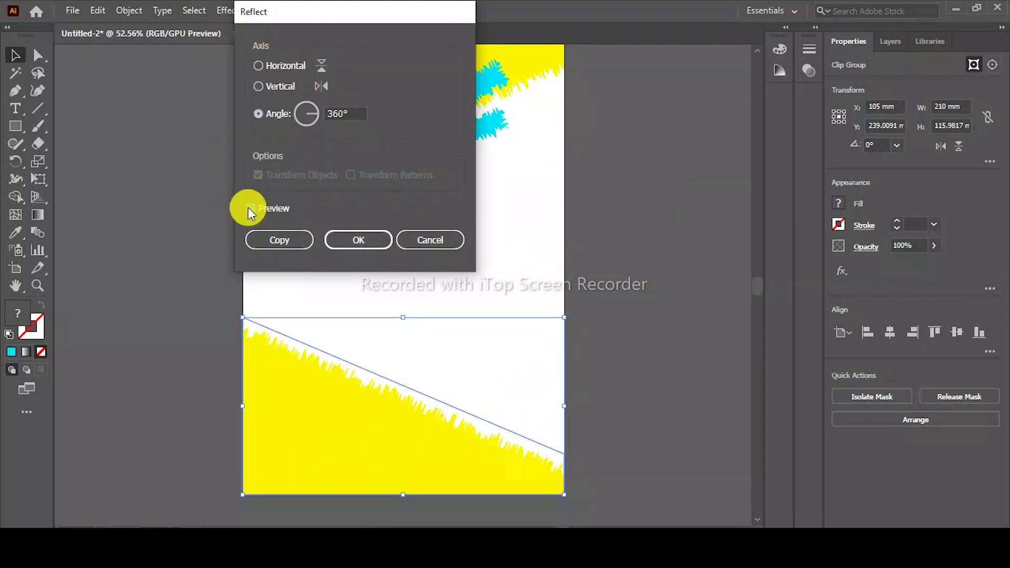
{"action": "left_click", "coordinate": [247, 207]}
{"action": "left_click", "coordinate": [361, 243]}
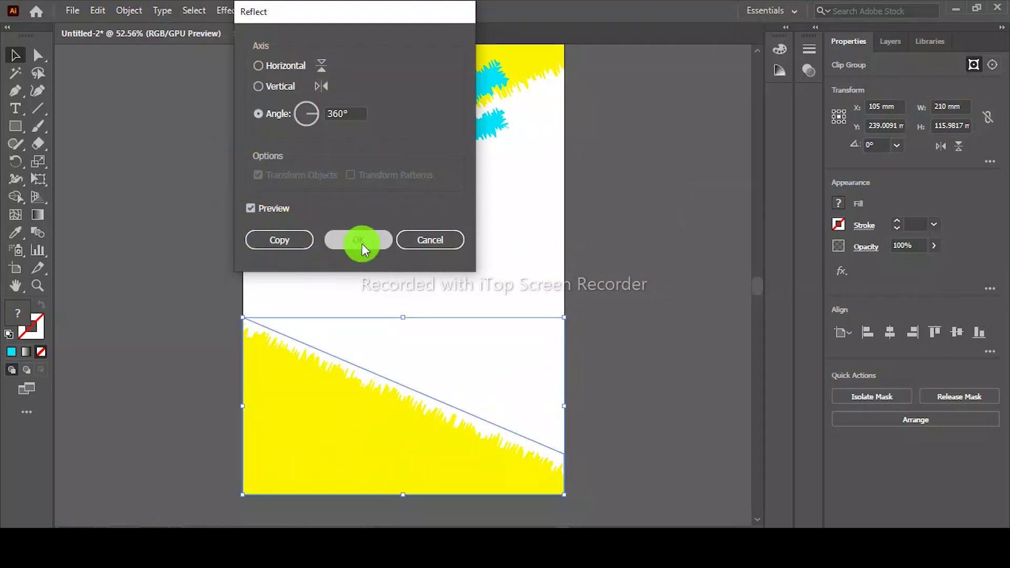
Step: Reflect the copy again at a 90° angle so its jagged edge rises rightward
{"action": "right_click", "coordinate": [329, 405]}
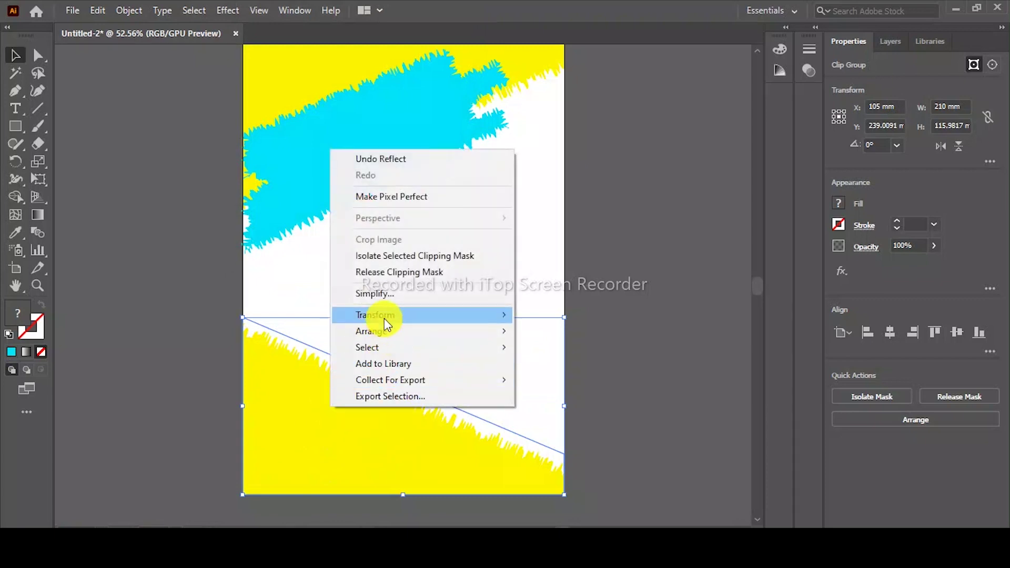
{"action": "mouse_move", "coordinate": [375, 314]}
{"action": "left_click", "coordinate": [566, 368]}
{"action": "left_click", "coordinate": [342, 114]}
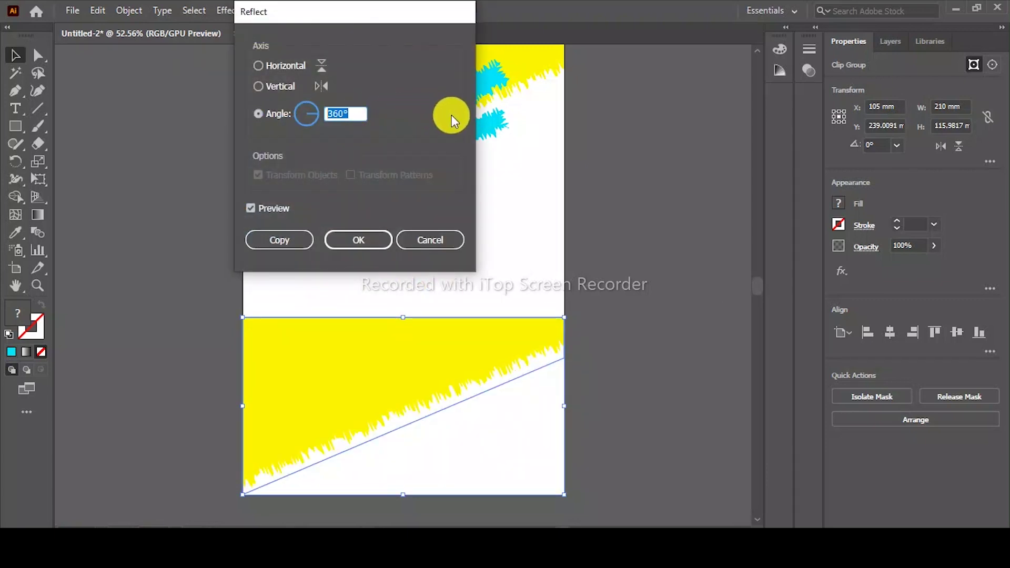
{"action": "type", "text": "90"}
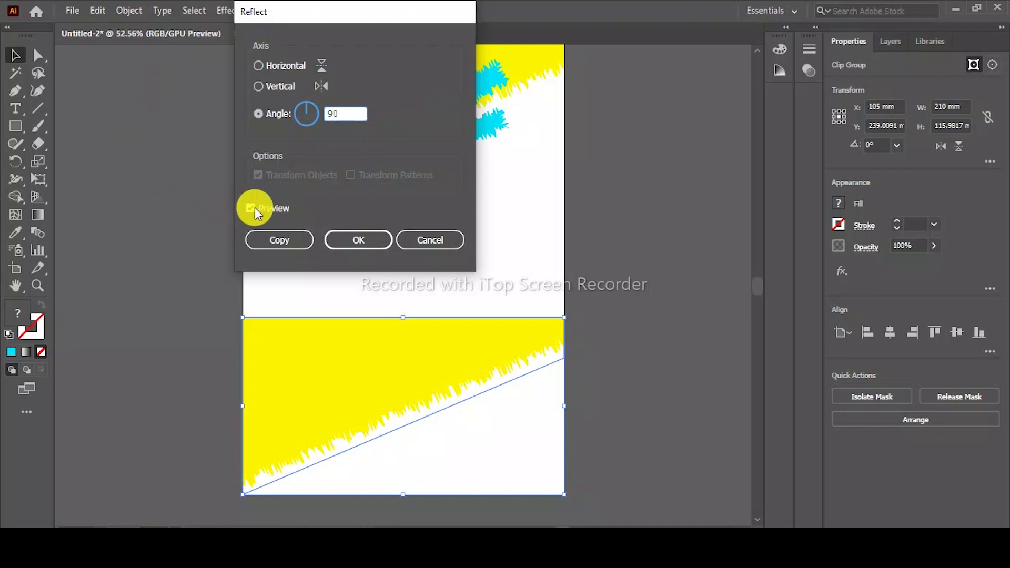
{"action": "left_click", "coordinate": [250, 208]}
{"action": "left_click", "coordinate": [338, 243]}
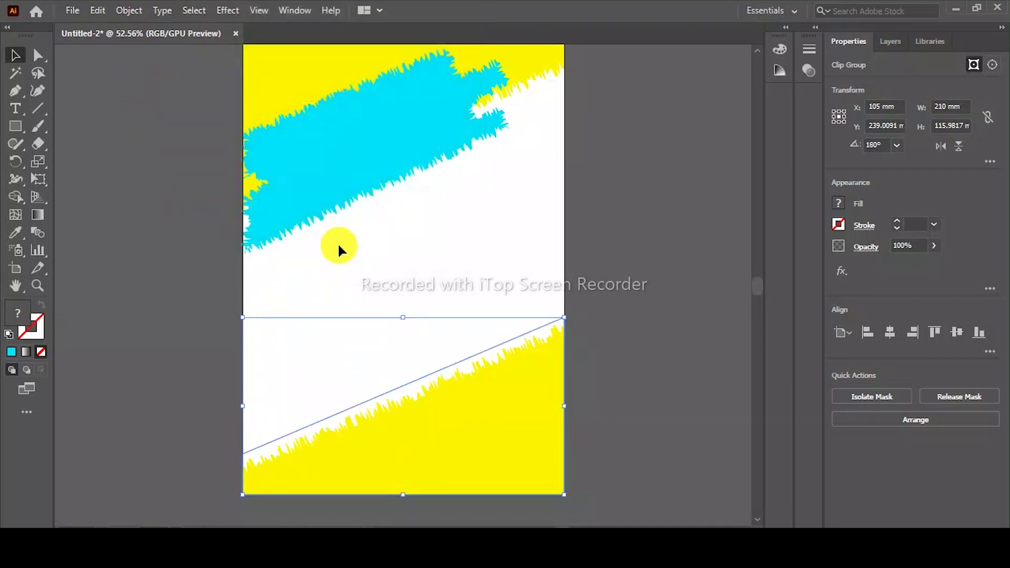
Step: Stretch the lower yellow artwork upward and start a shape down the right edge with a small notch
{"action": "left_click_drag", "start_coordinate": [403, 317], "coordinate": [405, 217]}
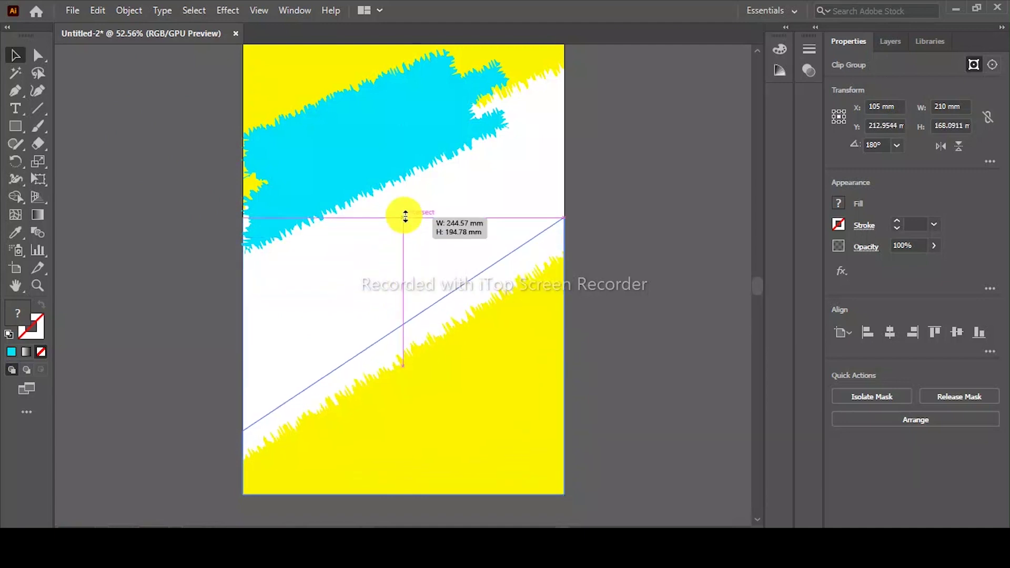
{"action": "key", "text": "ctrl+shift+a"}
{"action": "left_click", "coordinate": [15, 90]}
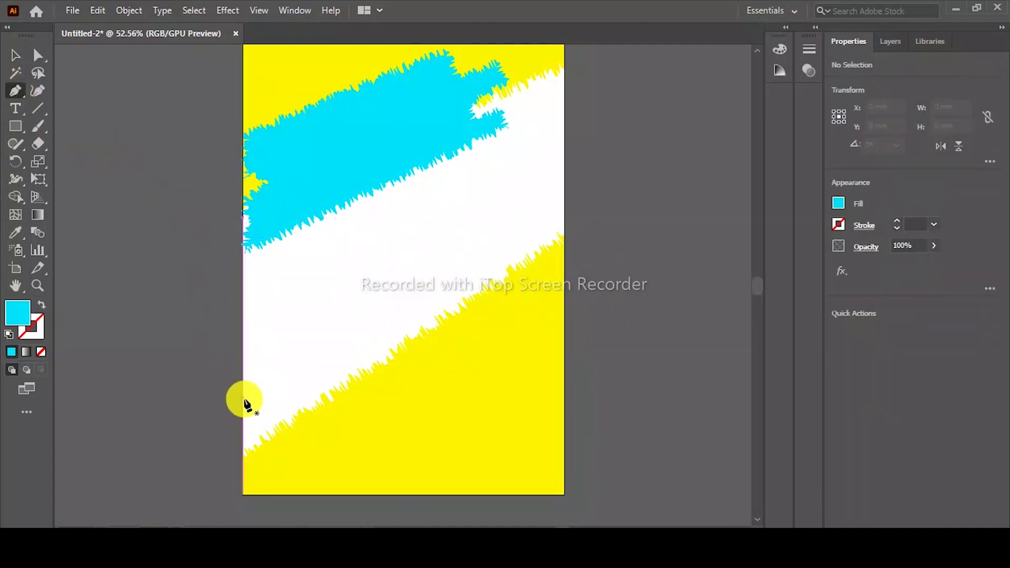
{"action": "left_click", "coordinate": [565, 246]}
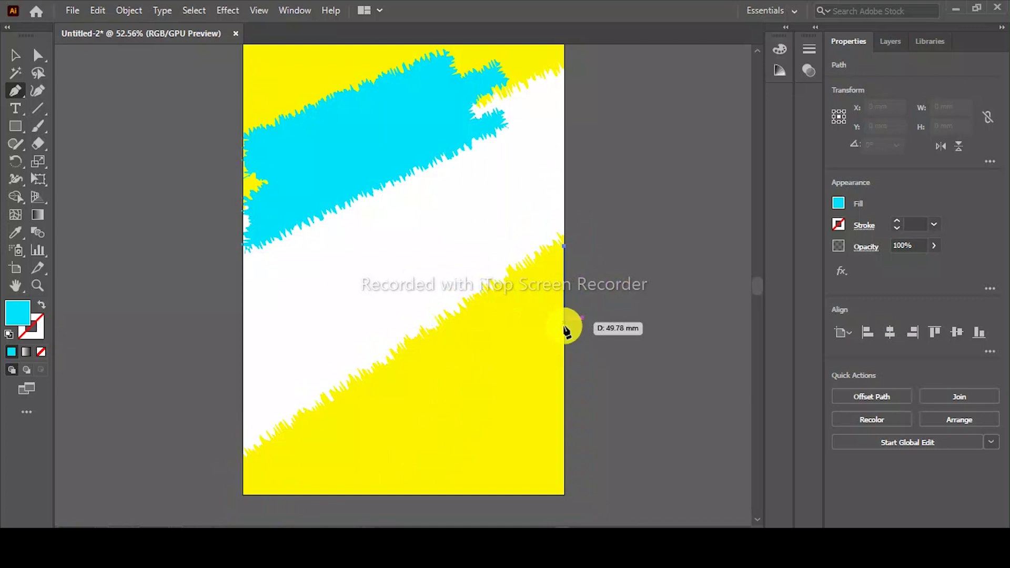
{"action": "left_click", "coordinate": [564, 384]}
{"action": "left_click", "coordinate": [529, 421]}
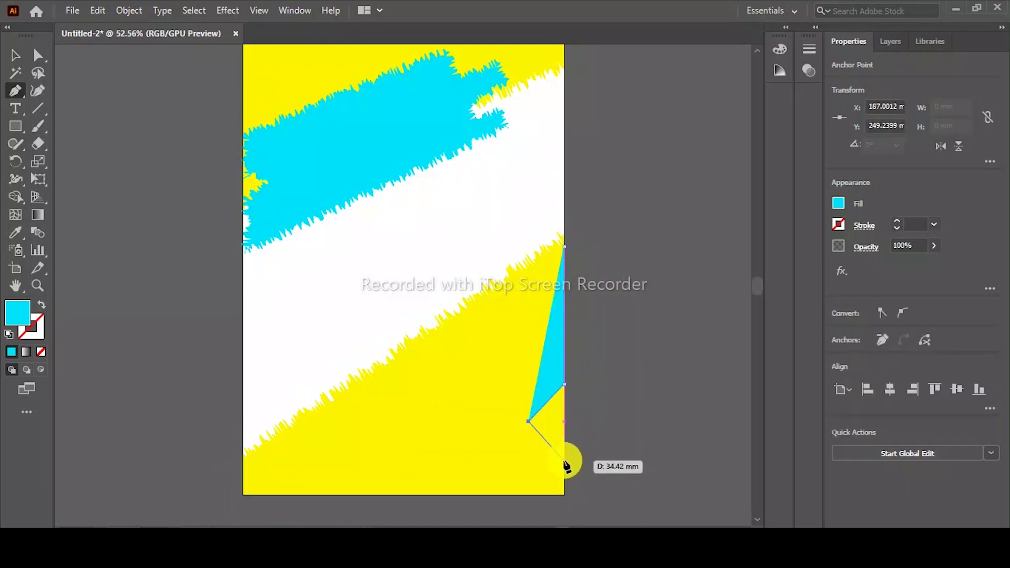
Step: Continue the shape along the bottom and left edge, notch the left side, and close it
{"action": "left_click", "coordinate": [564, 460]}
{"action": "left_click", "coordinate": [564, 495]}
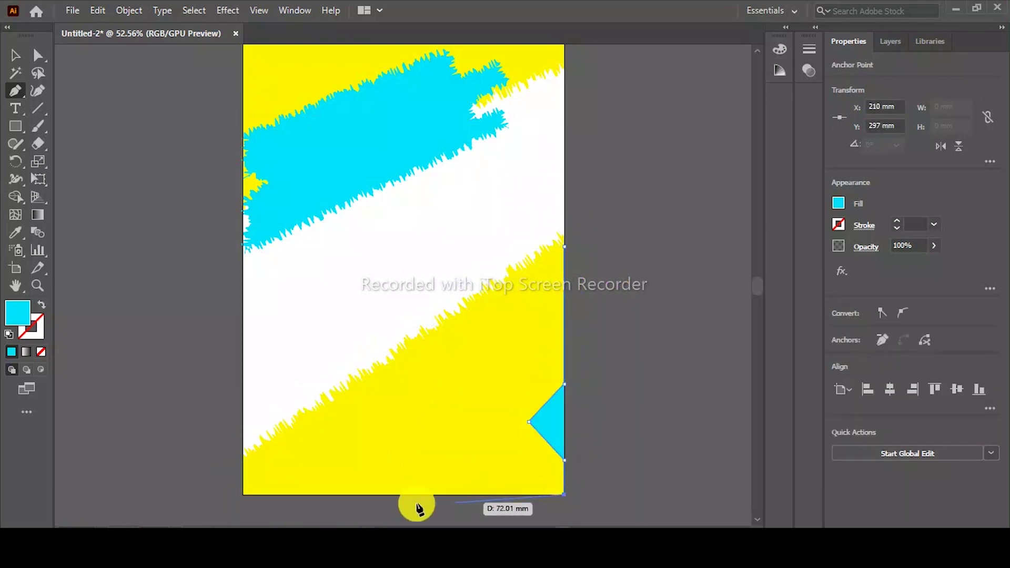
{"action": "left_click", "coordinate": [243, 494]}
{"action": "left_click", "coordinate": [243, 478]}
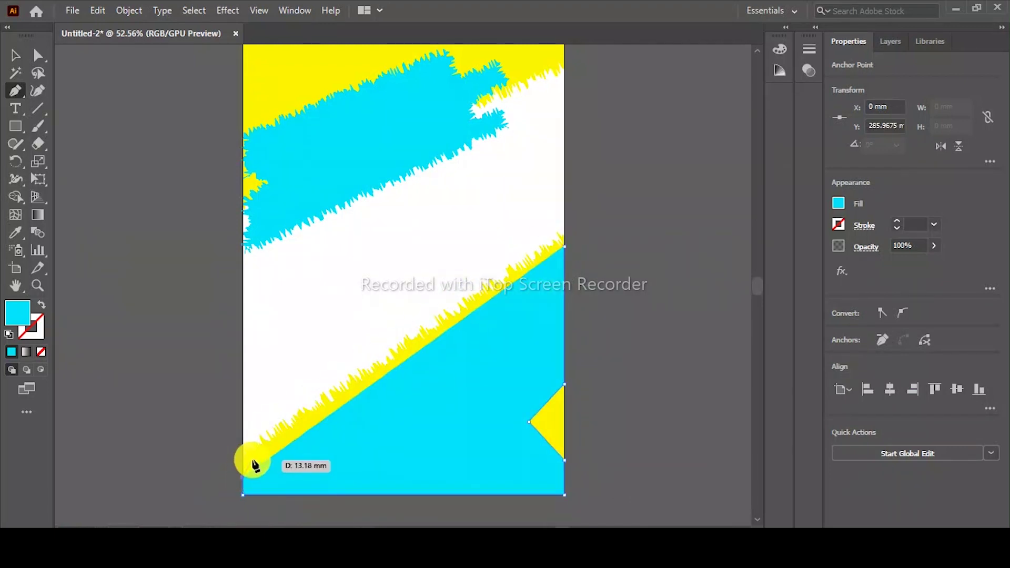
{"action": "left_click", "coordinate": [265, 454]}
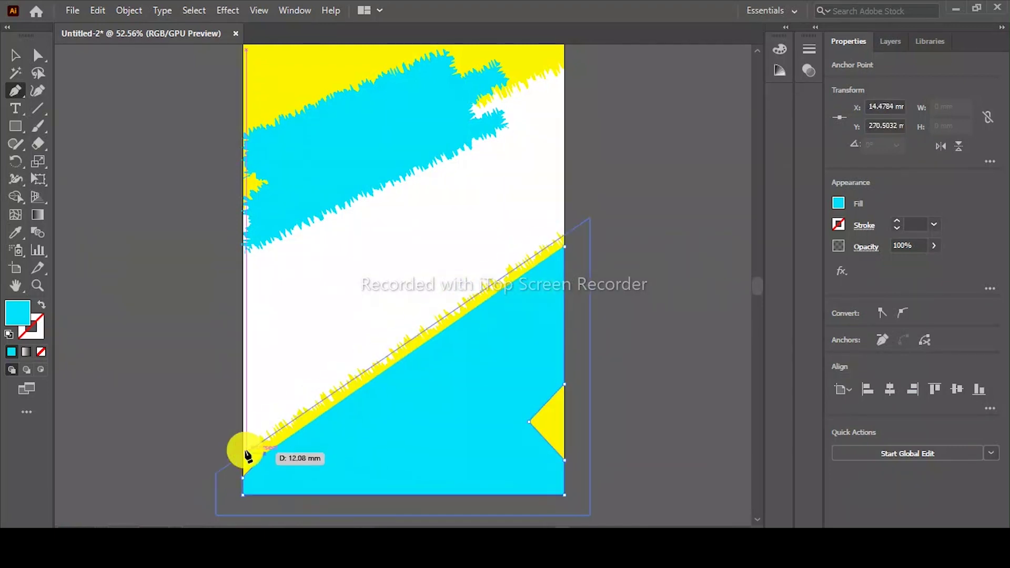
{"action": "left_click", "coordinate": [244, 413]}
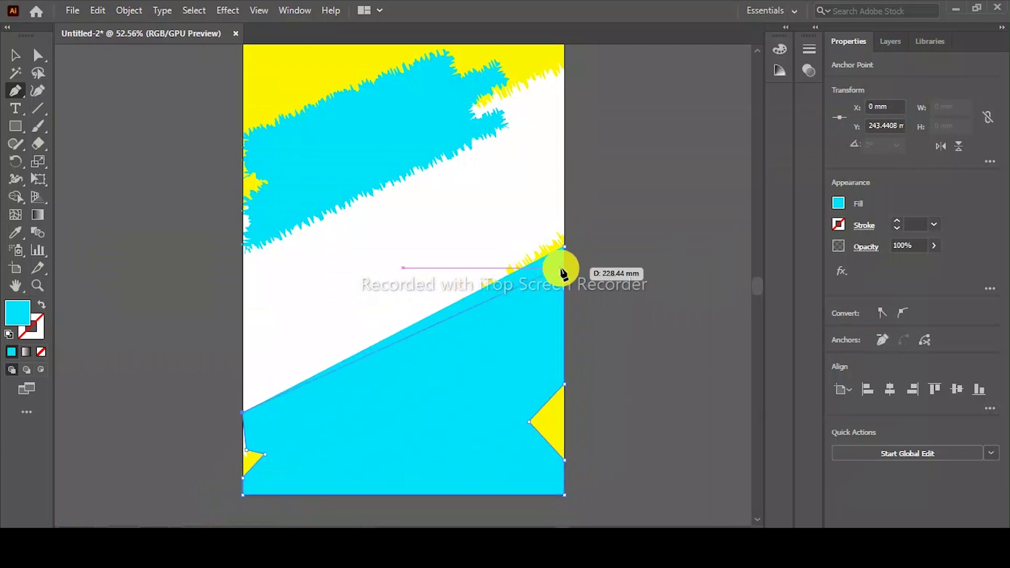
{"action": "left_click", "coordinate": [565, 250]}
Step: Roughen the lower cyan shape at 2% size, 50 detail with smooth points, then fit its bottom edge
{"action": "key", "text": "v"}
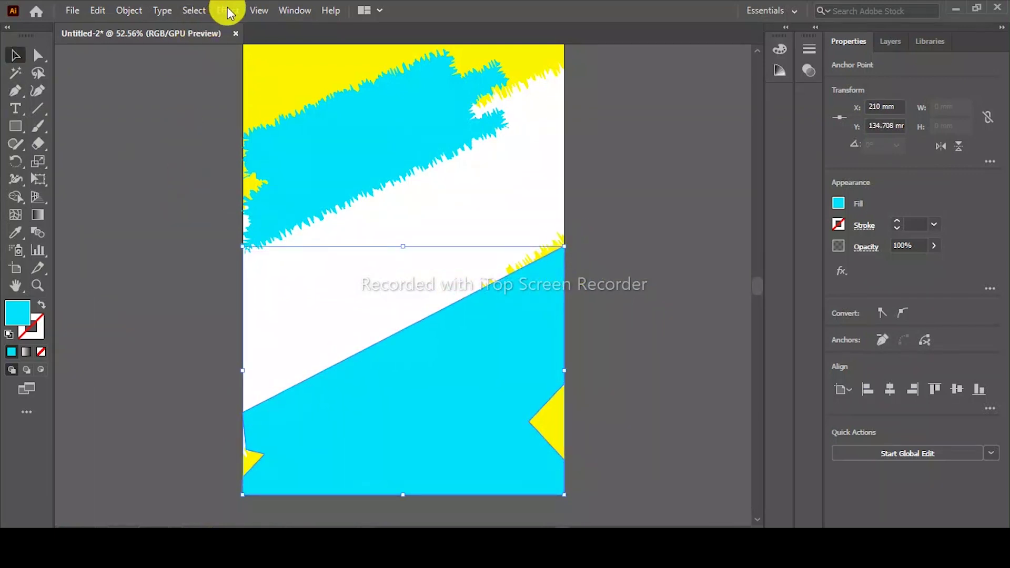
{"action": "left_click", "coordinate": [227, 11]}
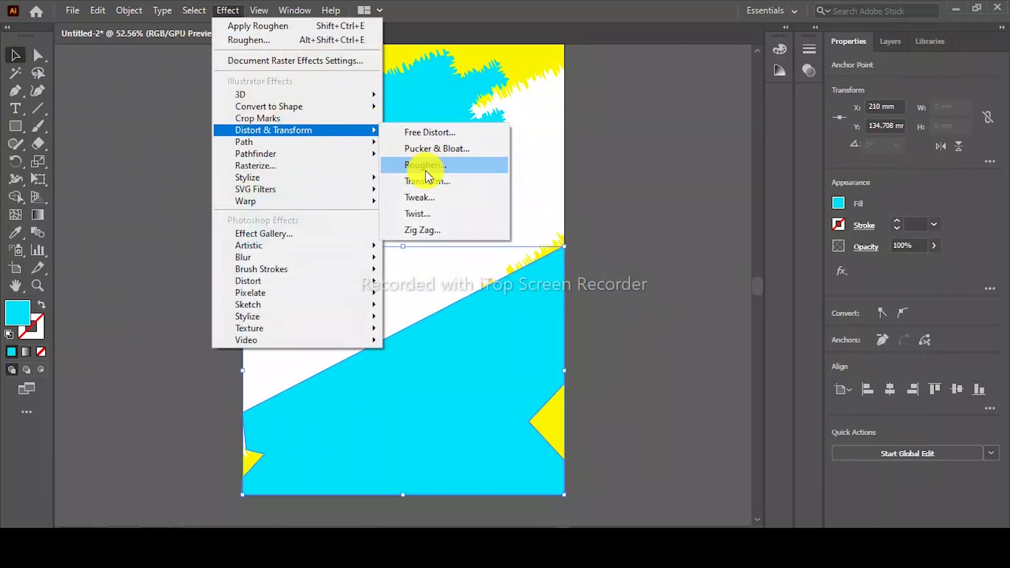
{"action": "left_click", "coordinate": [423, 165]}
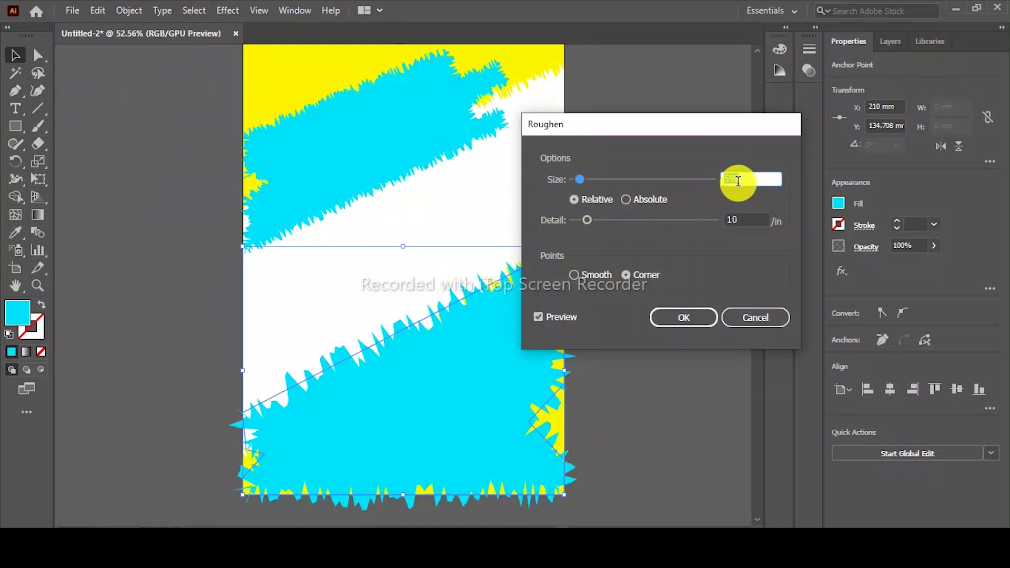
{"action": "type", "text": "2"}
{"action": "left_click", "coordinate": [735, 221]}
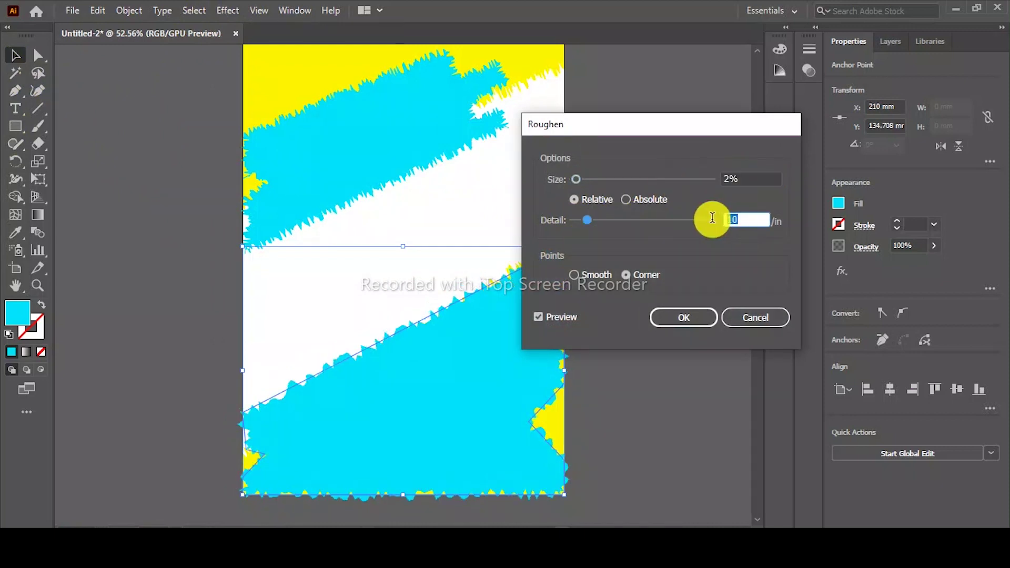
{"action": "type", "text": "50"}
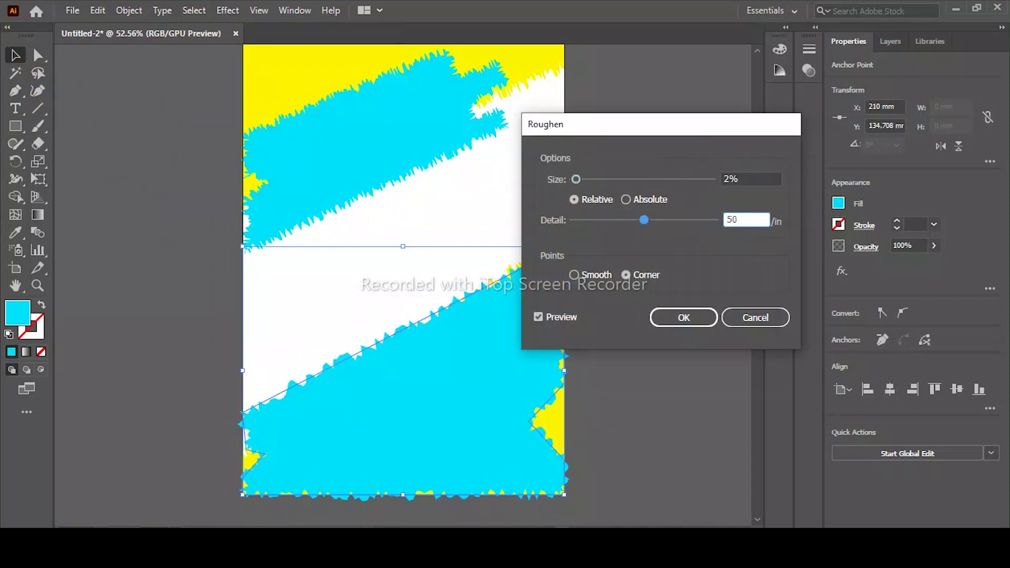
{"action": "left_click", "coordinate": [575, 276]}
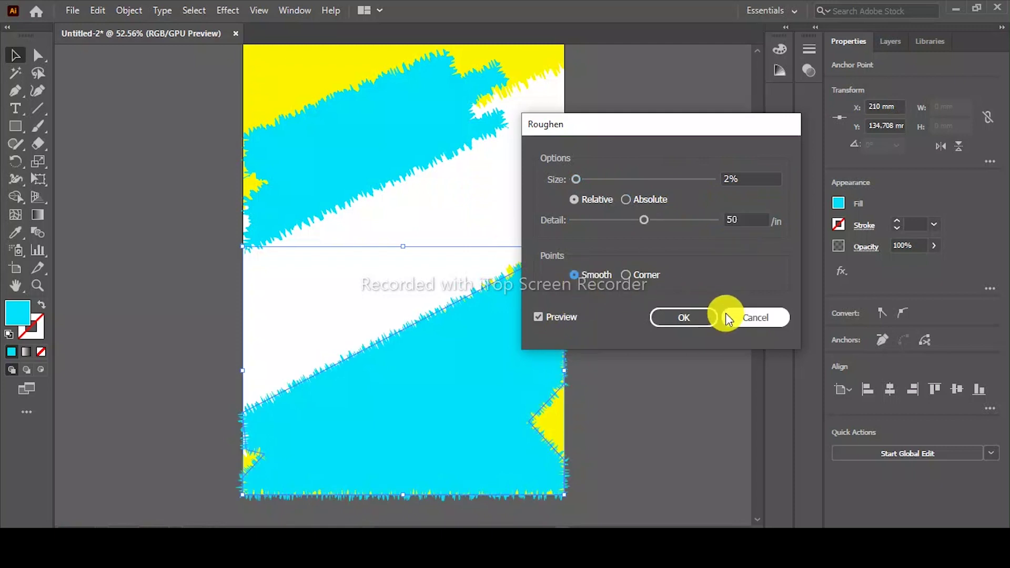
{"action": "left_click", "coordinate": [698, 317]}
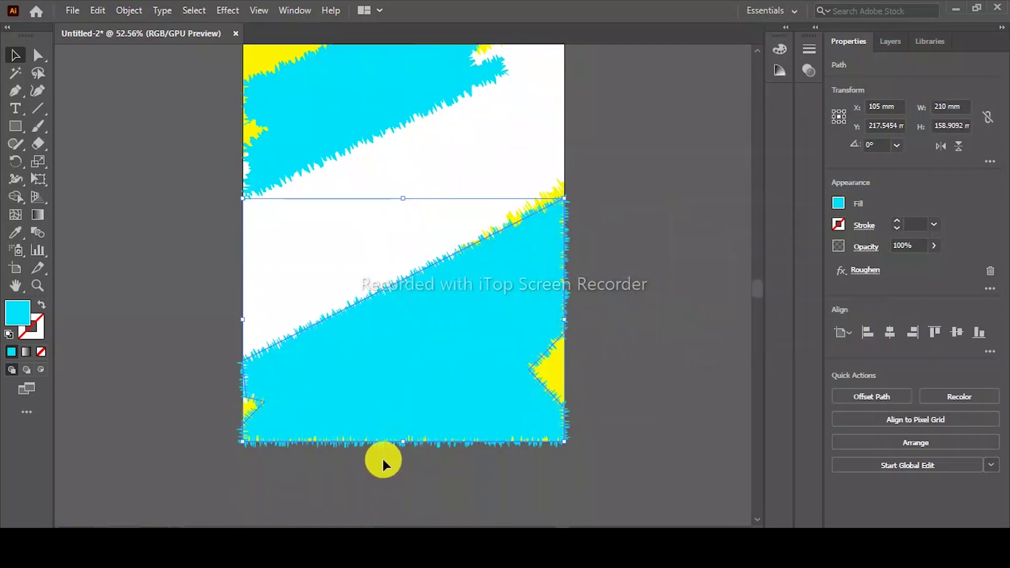
{"action": "left_click_drag", "start_coordinate": [401, 444], "coordinate": [404, 440]}
Step: Pen-draw a clean diagonal four-point shape covering the lower part of the page
{"action": "left_click", "coordinate": [158, 237]}
{"action": "left_click", "coordinate": [15, 90]}
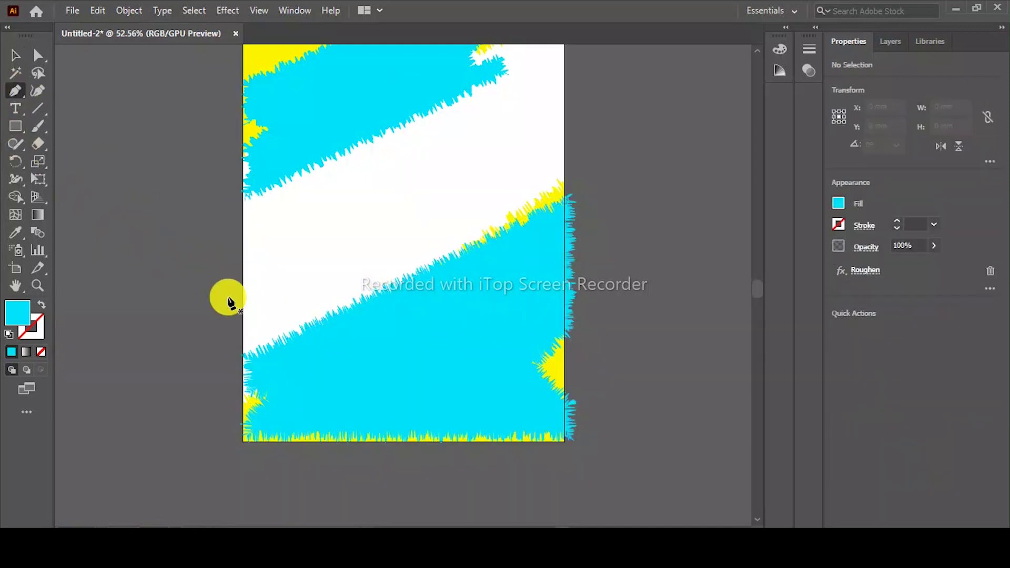
{"action": "left_click", "coordinate": [244, 345]}
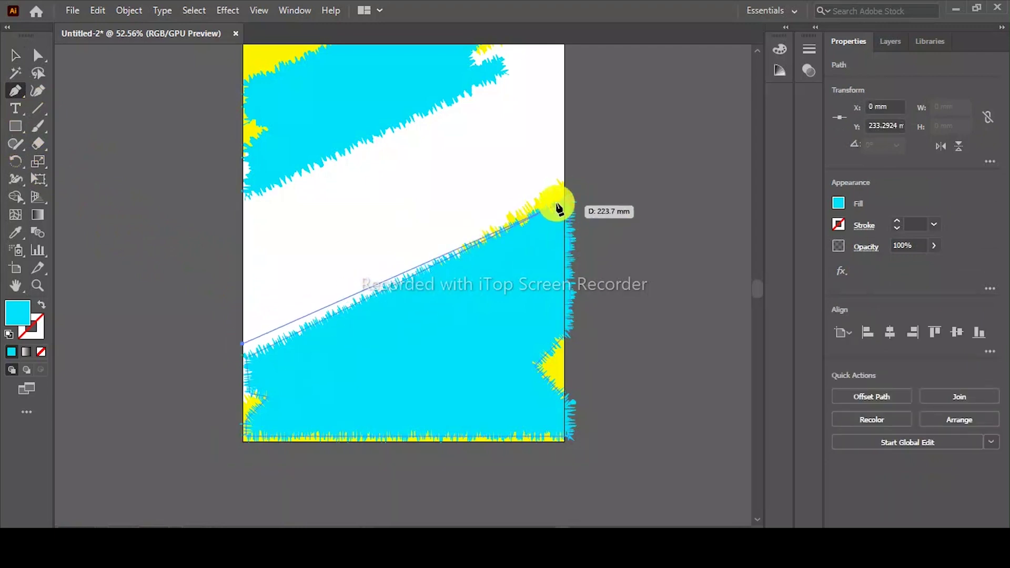
{"action": "left_click", "coordinate": [565, 195]}
{"action": "left_click", "coordinate": [565, 441]}
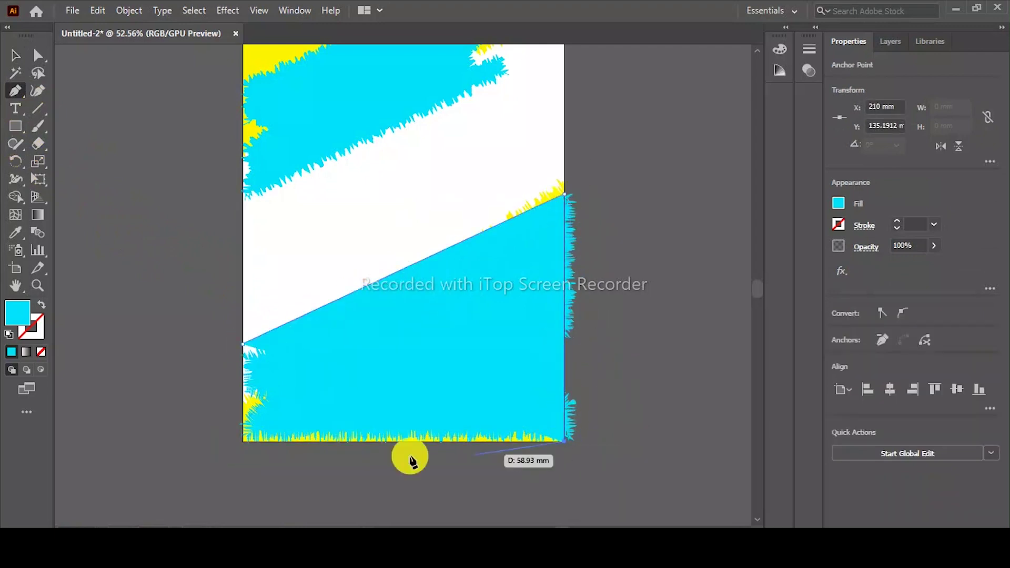
{"action": "left_click", "coordinate": [244, 441]}
{"action": "left_click", "coordinate": [243, 344]}
{"action": "key", "text": "v"}
{"action": "left_click", "coordinate": [604, 218]}
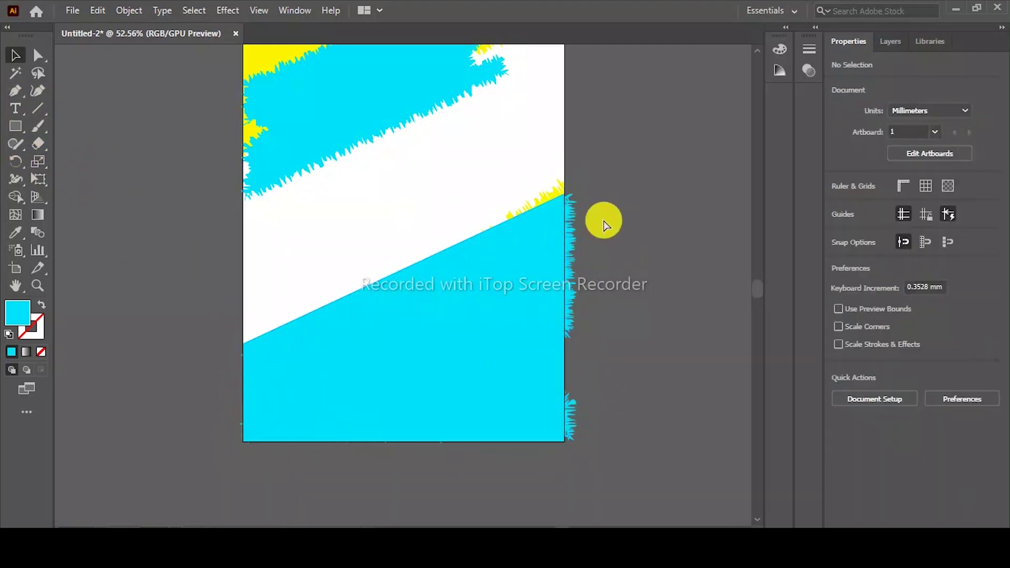
Step: Select the lower cyan shapes with the new outline and make a clipping mask
{"action": "key", "text": "ctrl+plus"}
{"action": "key", "text": "ctrl+plus"}
{"action": "key", "text": "ctrl+plus"}
{"action": "left_click", "coordinate": [707, 94]}
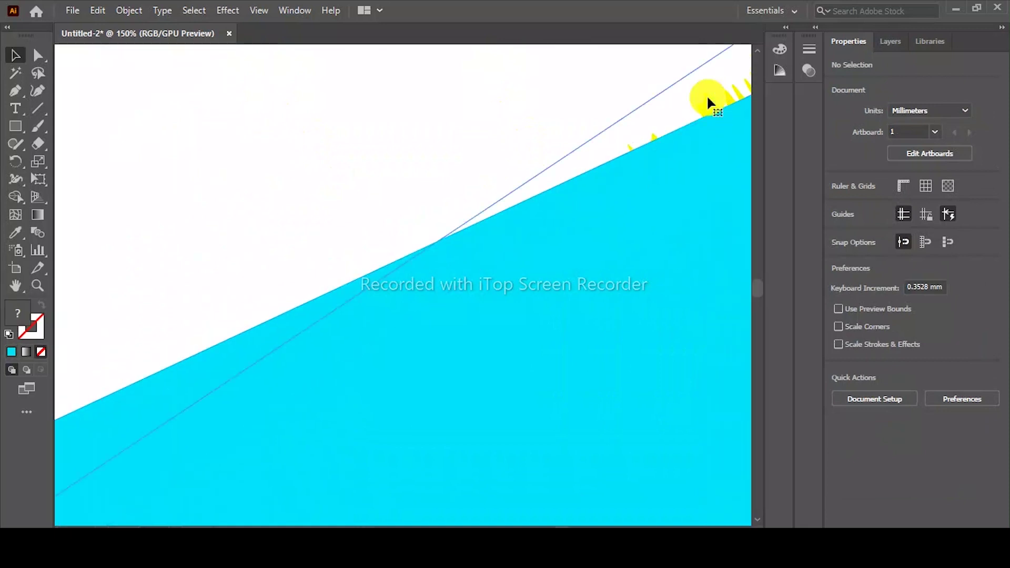
{"action": "left_click", "coordinate": [705, 124]}
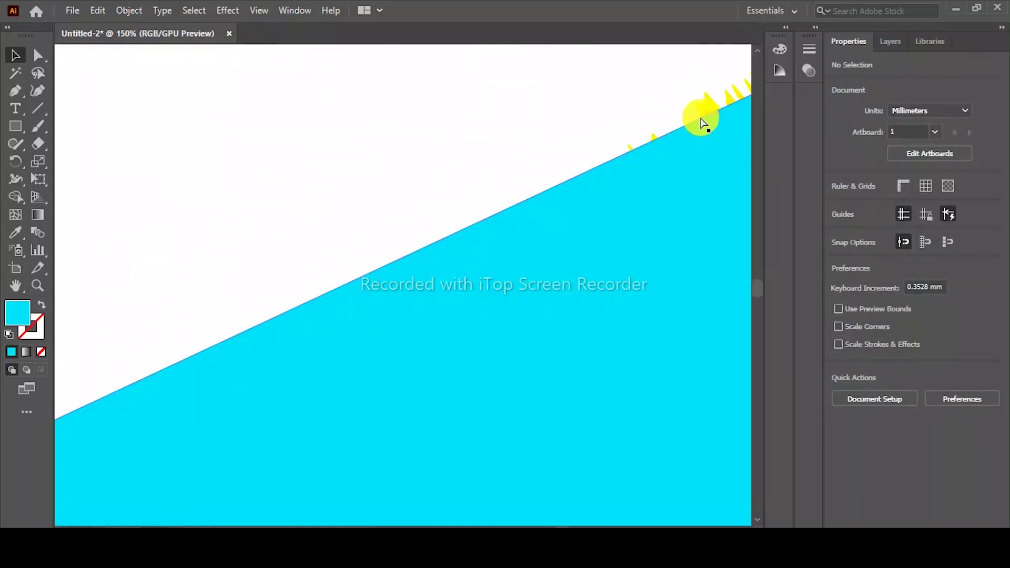
{"action": "key", "text": "ctrl+minus"}
{"action": "key", "text": "ctrl+minus"}
{"action": "key", "text": "ctrl+minus"}
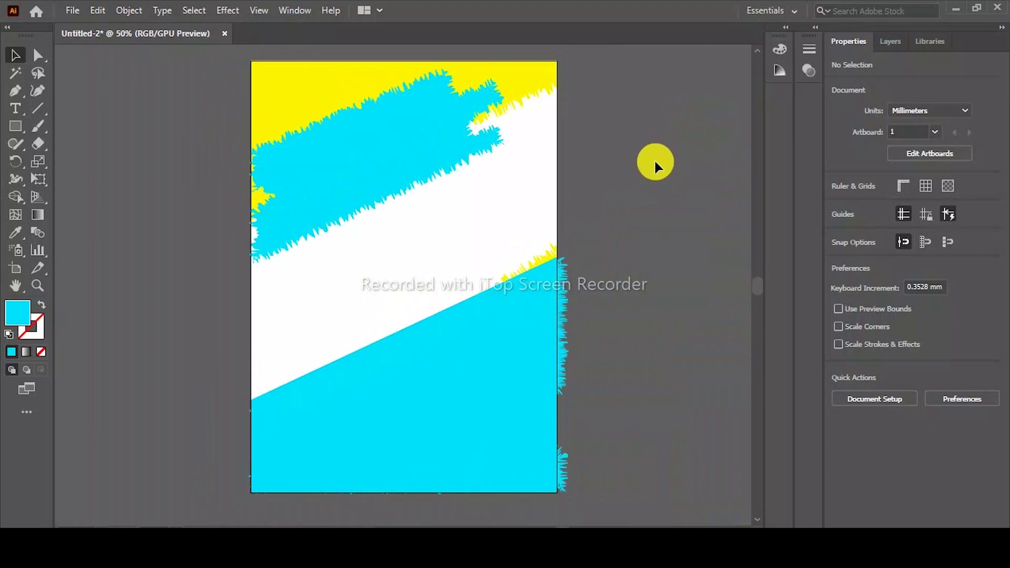
{"action": "left_click_drag", "start_coordinate": [645, 258], "coordinate": [510, 356]}
{"action": "right_click", "coordinate": [513, 359]}
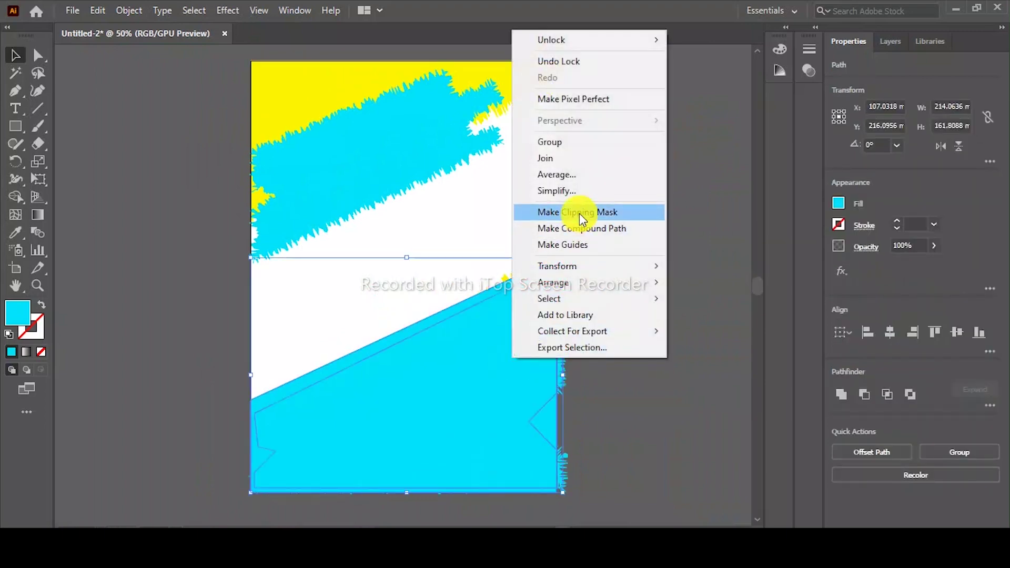
{"action": "left_click", "coordinate": [579, 213]}
Step: Paste the mountain lake photo and rotate it about 20.9° across the middle band
{"action": "key", "text": "ctrl+z"}
{"action": "left_click_drag", "start_coordinate": [529, 207], "coordinate": [540, 215]}
{"action": "mouse_move", "coordinate": [584, 169]}
{"action": "left_mouse_down"}
{"action": "mouse_move", "coordinate": [572, 123]}
{"action": "mouse_move", "coordinate": [541, 94]}
{"action": "left_mouse_up"}
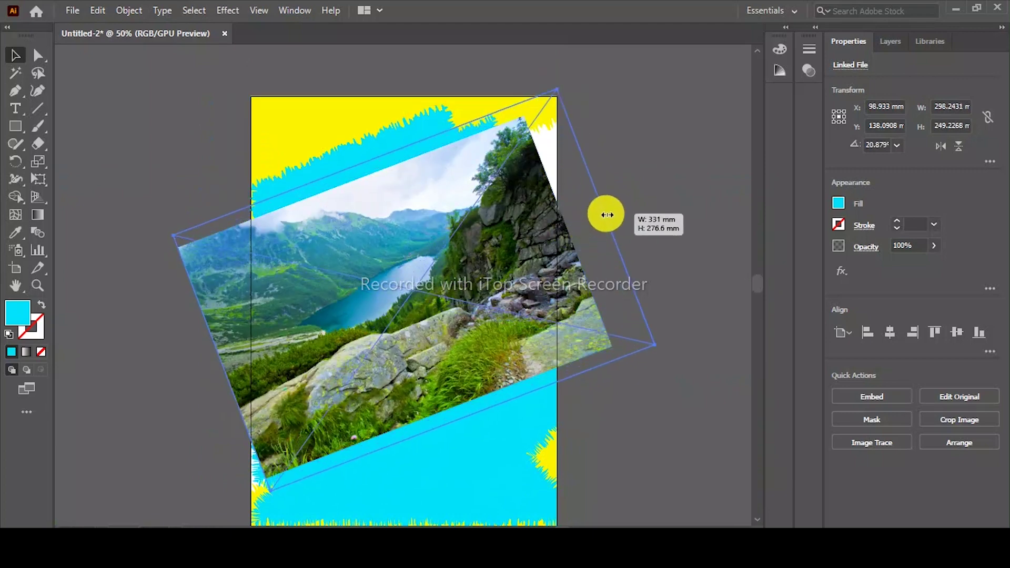
Step: Widen the tilted mountain photo to about 345 × 288 mm and shift it over the middle band
{"action": "left_click_drag", "start_coordinate": [585, 224], "coordinate": [605, 215]}
{"action": "left_click_drag", "start_coordinate": [479, 284], "coordinate": [457, 276]}
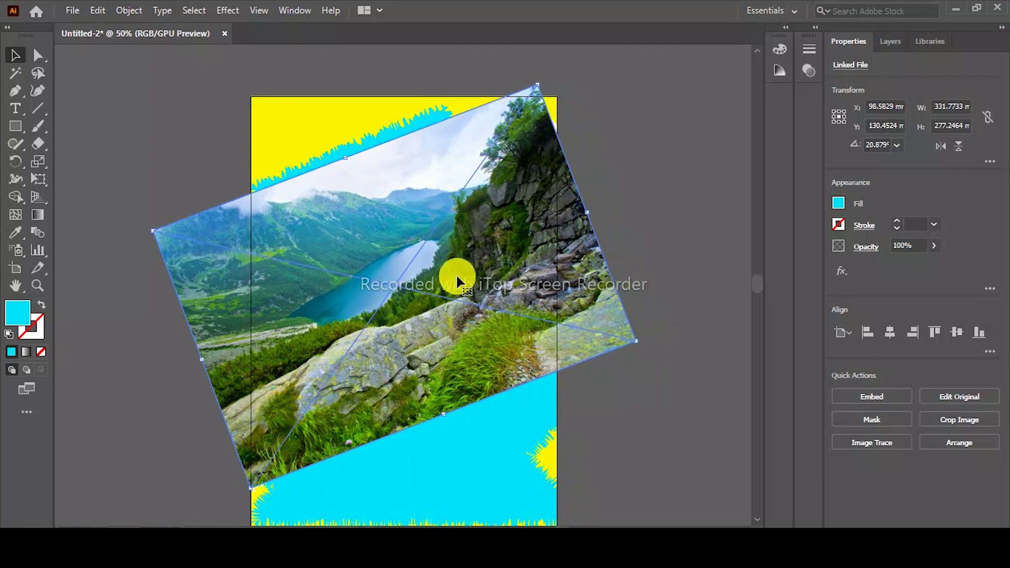
{"action": "left_click_drag", "start_coordinate": [591, 213], "coordinate": [604, 209]}
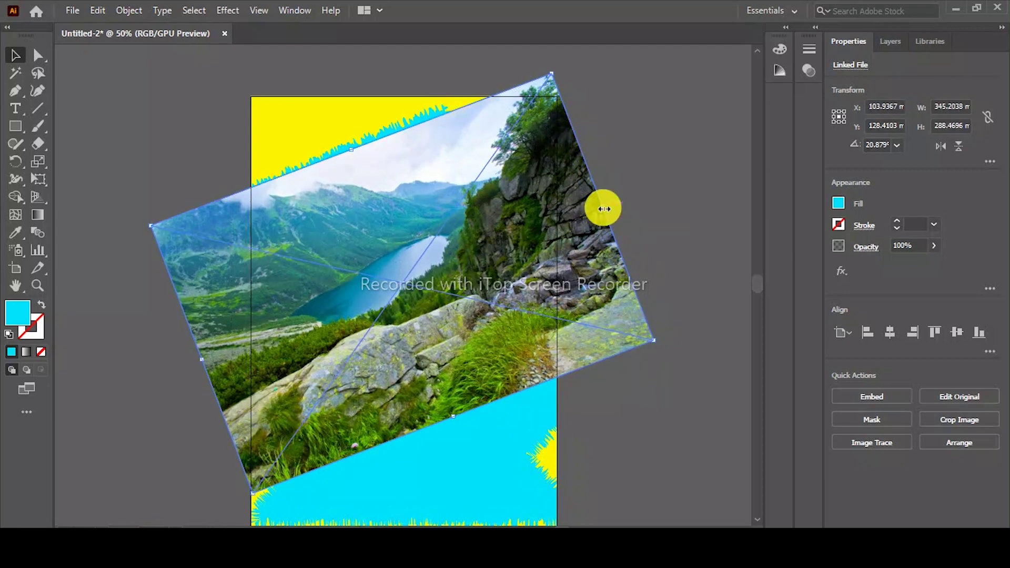
{"action": "left_click", "coordinate": [132, 137]}
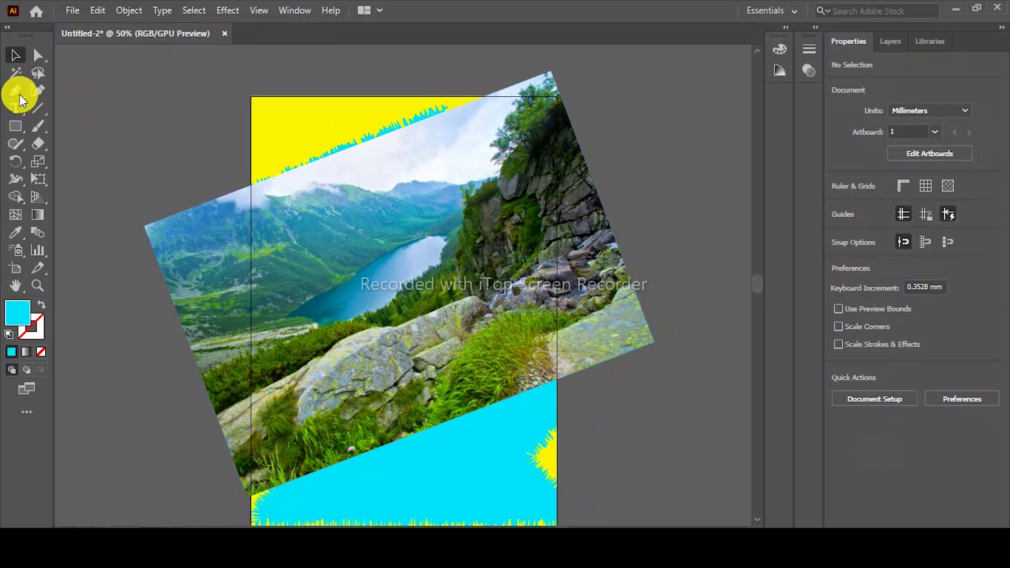
Step: Draw a four-point slanted band shape over the photo, then select both shape and photo
{"action": "left_click", "coordinate": [19, 95]}
{"action": "left_click", "coordinate": [251, 185]}
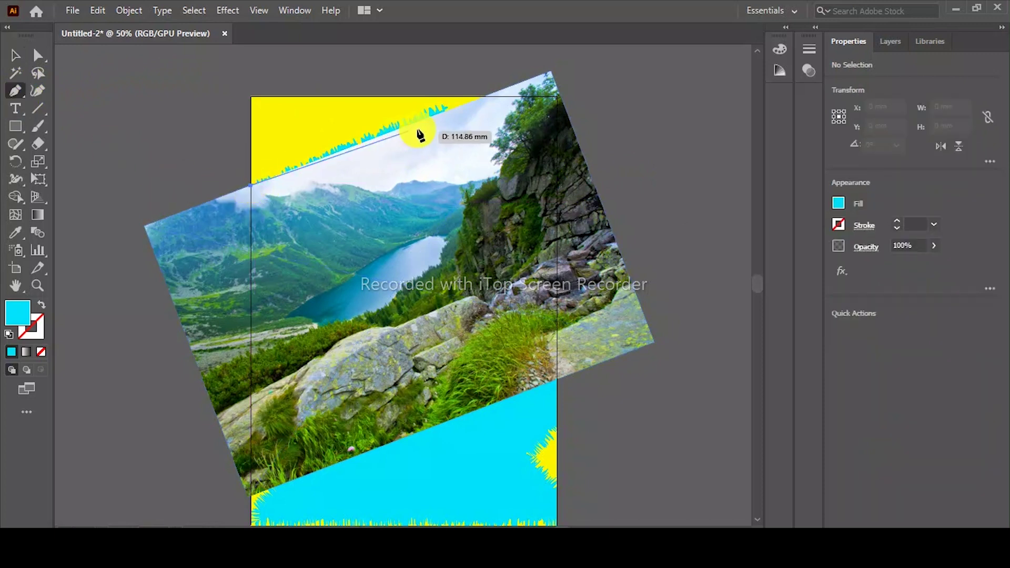
{"action": "left_click", "coordinate": [556, 97]}
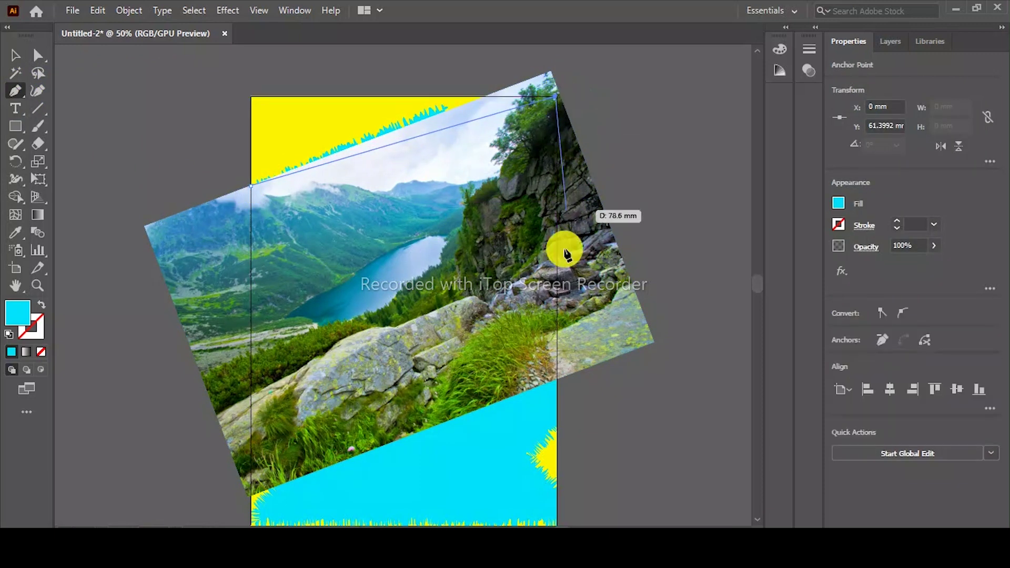
{"action": "left_click", "coordinate": [557, 379]}
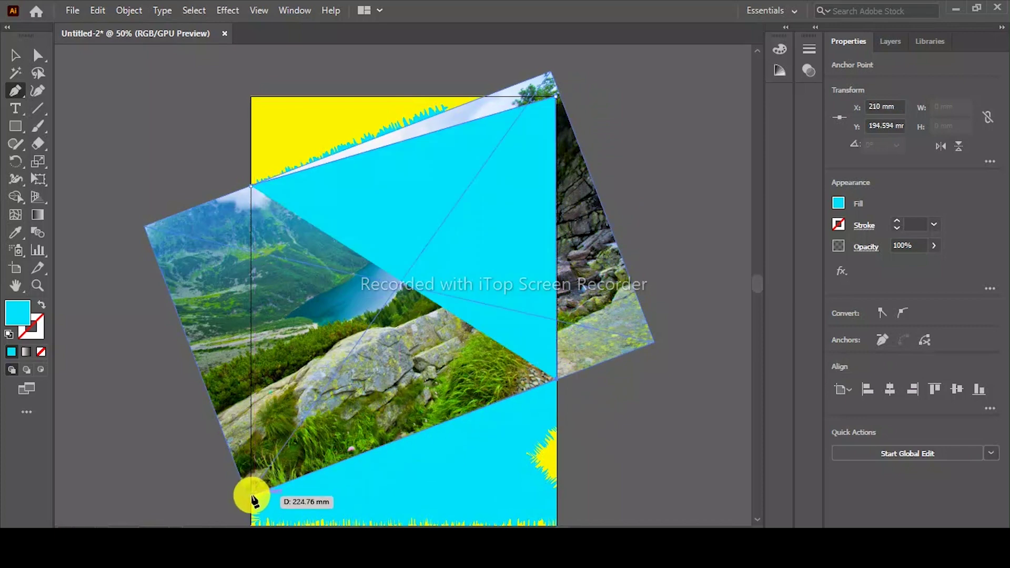
{"action": "left_click", "coordinate": [250, 497]}
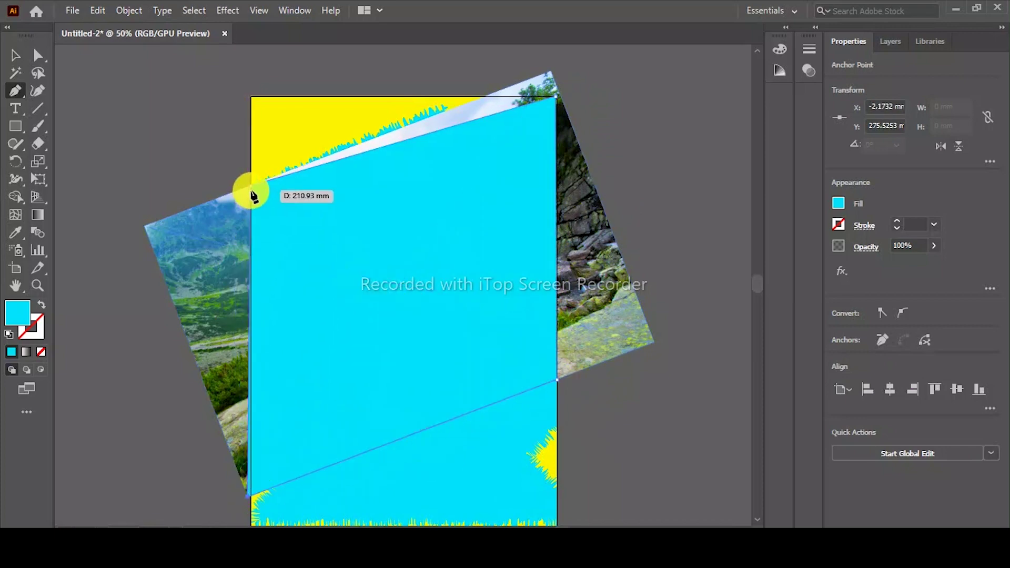
{"action": "key", "text": "v"}
{"action": "left_click", "coordinate": [627, 115]}
{"action": "key", "text": "ctrl+a"}
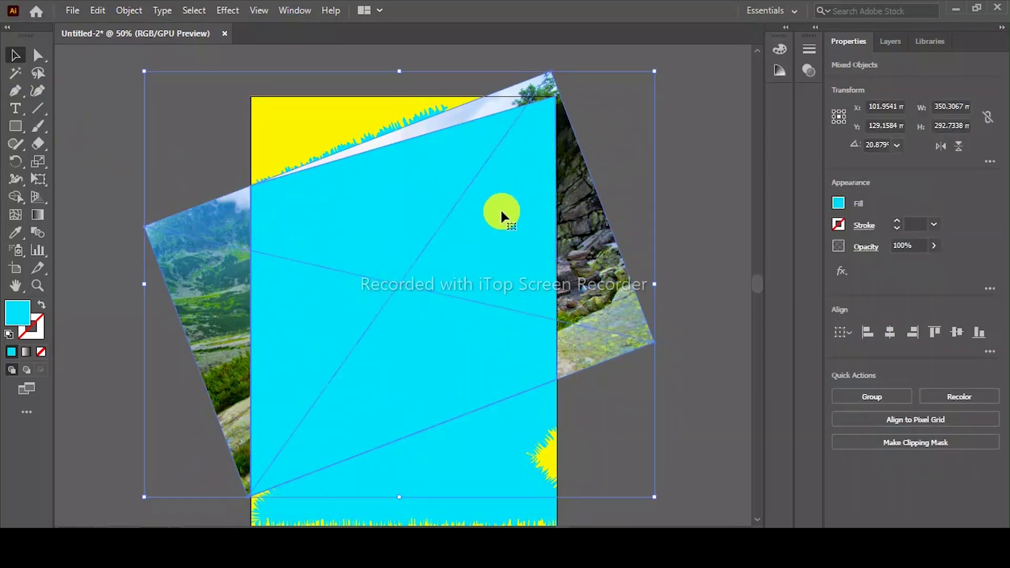
Step: Clip the photo to the slanted band shape and send the clip group behind the other shapes
{"action": "right_click", "coordinate": [501, 211]}
{"action": "left_click", "coordinate": [583, 361]}
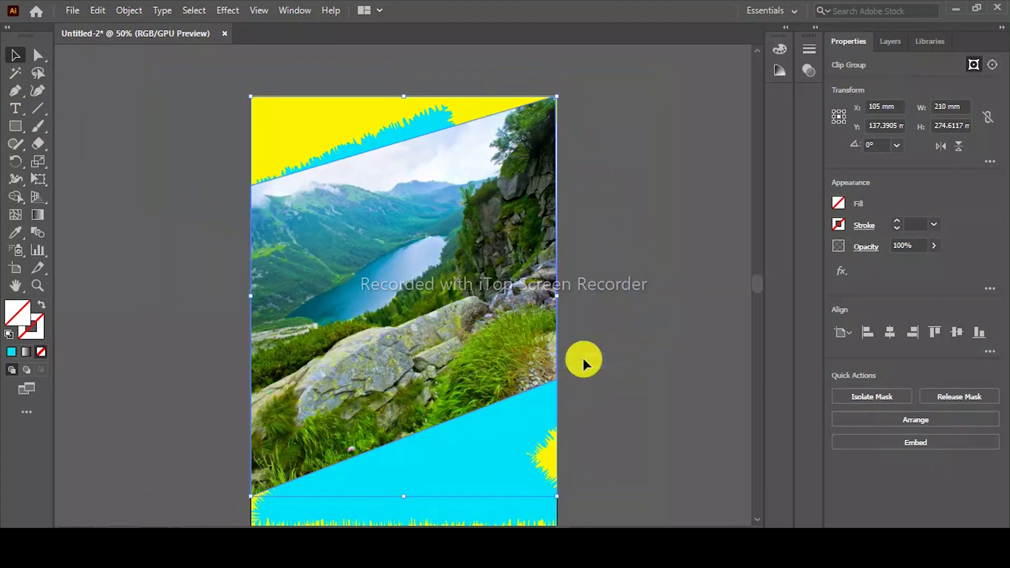
{"action": "right_click", "coordinate": [459, 280]}
{"action": "mouse_move", "coordinate": [500, 203]}
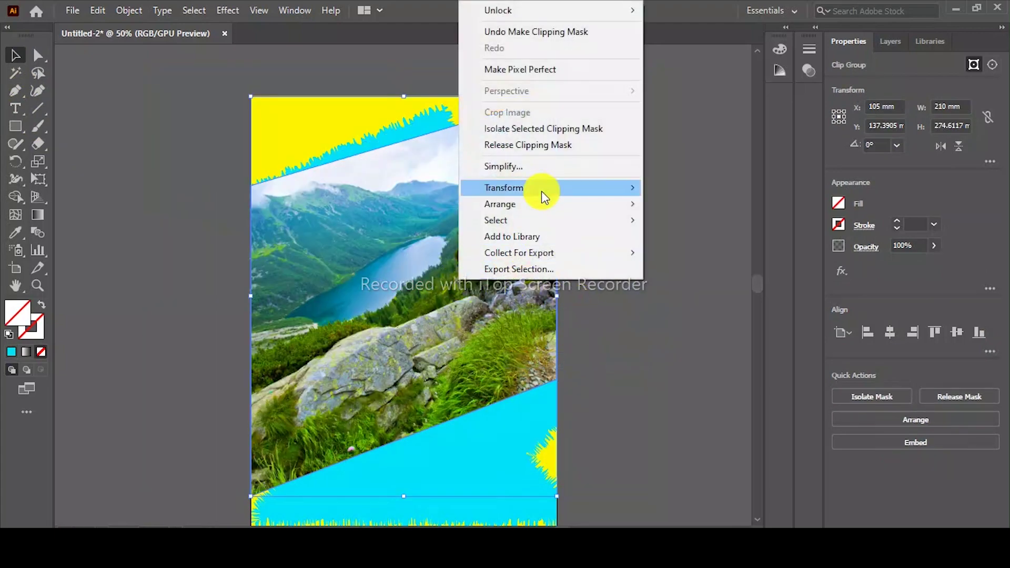
{"action": "left_click", "coordinate": [674, 253]}
Step: Shrink the ringed yellow circle graphic and place it at the poster's top-right corner
{"action": "mouse_move", "coordinate": [372, 276]}
{"action": "left_mouse_down"}
{"action": "mouse_move", "coordinate": [360, 255]}
{"action": "mouse_move", "coordinate": [529, 125]}
{"action": "left_mouse_up"}
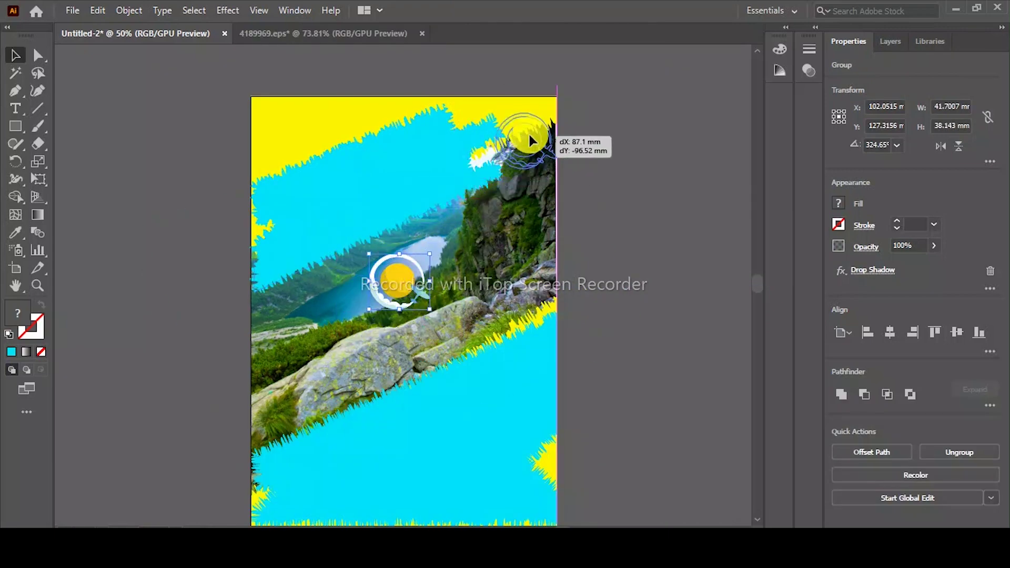
{"action": "left_click", "coordinate": [582, 155]}
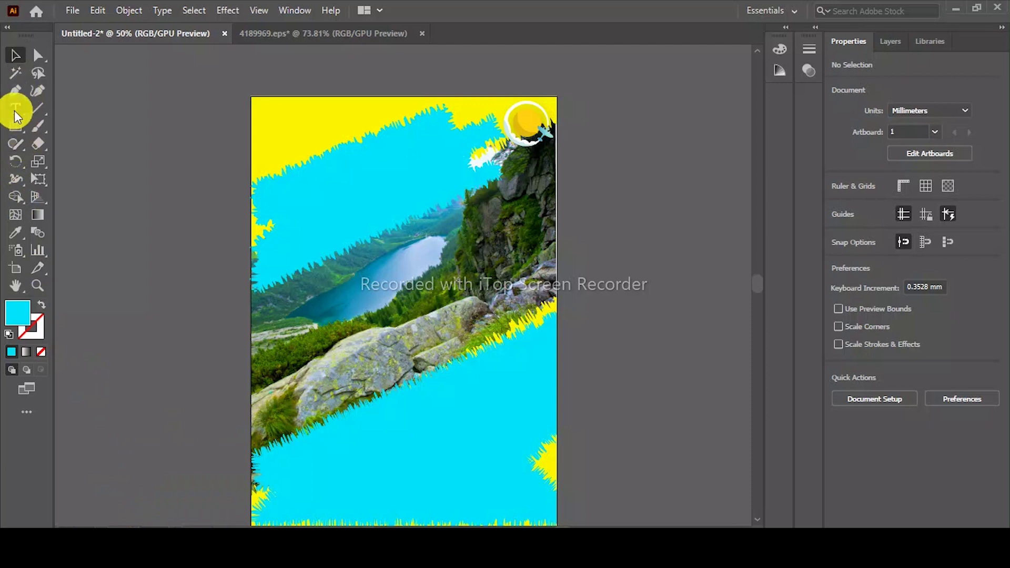
{"action": "left_click", "coordinate": [119, 149]}
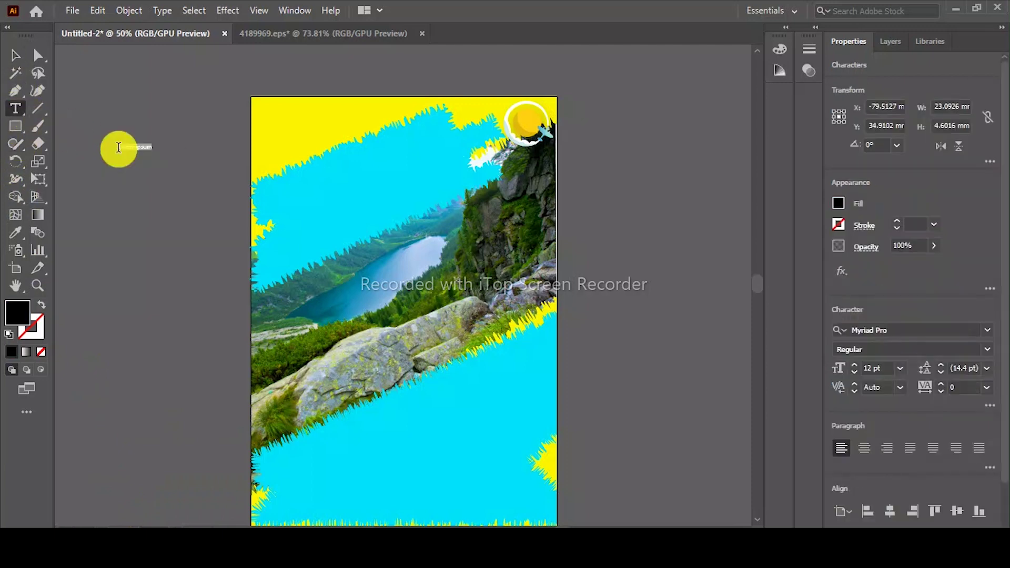
Step: Type '5 Days and', then scale, tilt and position it near the poster's top-left
{"action": "type", "text": "5 Days and"}
{"action": "left_click_drag", "start_coordinate": [141, 168], "coordinate": [288, 273]}
{"action": "left_click_drag", "start_coordinate": [217, 184], "coordinate": [353, 132]}
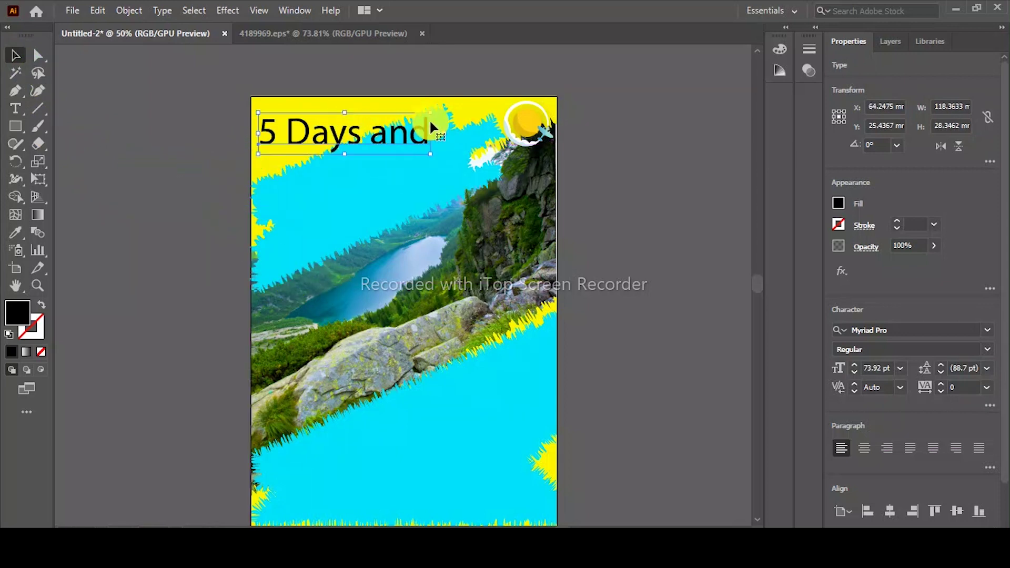
{"action": "left_click_drag", "start_coordinate": [437, 109], "coordinate": [442, 143]}
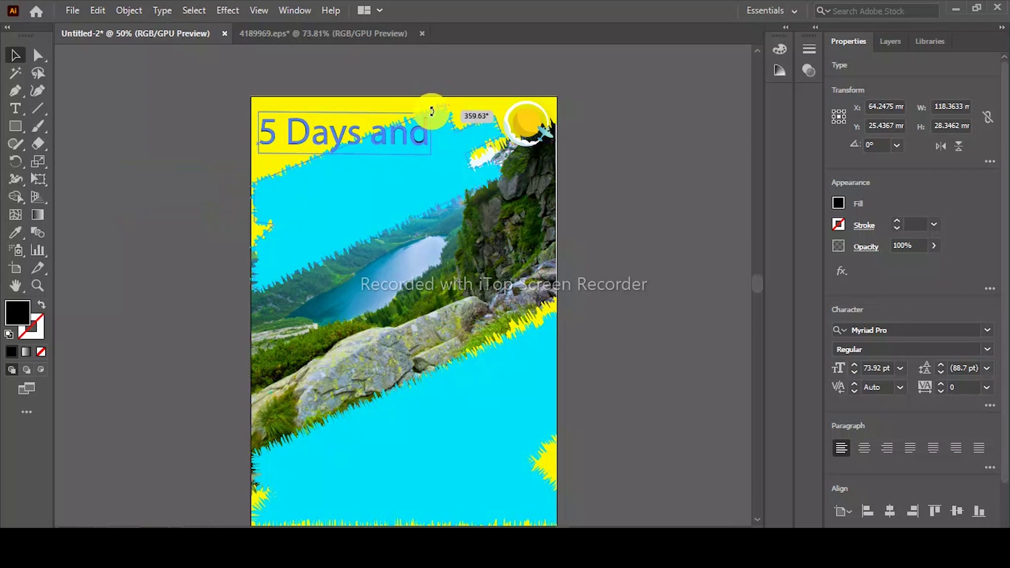
{"action": "left_click_drag", "start_coordinate": [430, 156], "coordinate": [354, 132]}
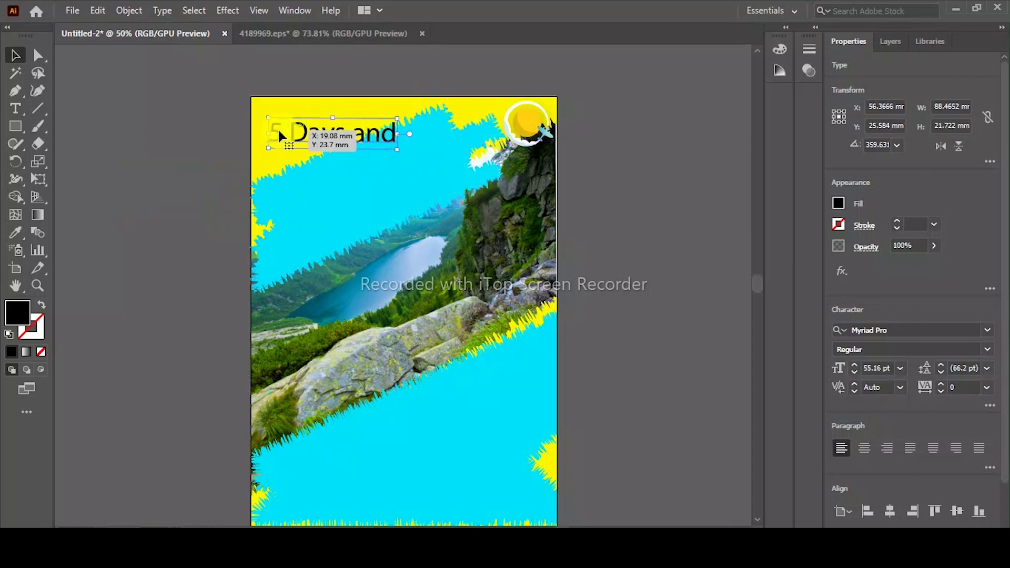
{"action": "left_click_drag", "start_coordinate": [355, 131], "coordinate": [355, 133]}
Step: Set the '5 Days and' heading font to Bahnschrift
{"action": "left_click", "coordinate": [987, 330]}
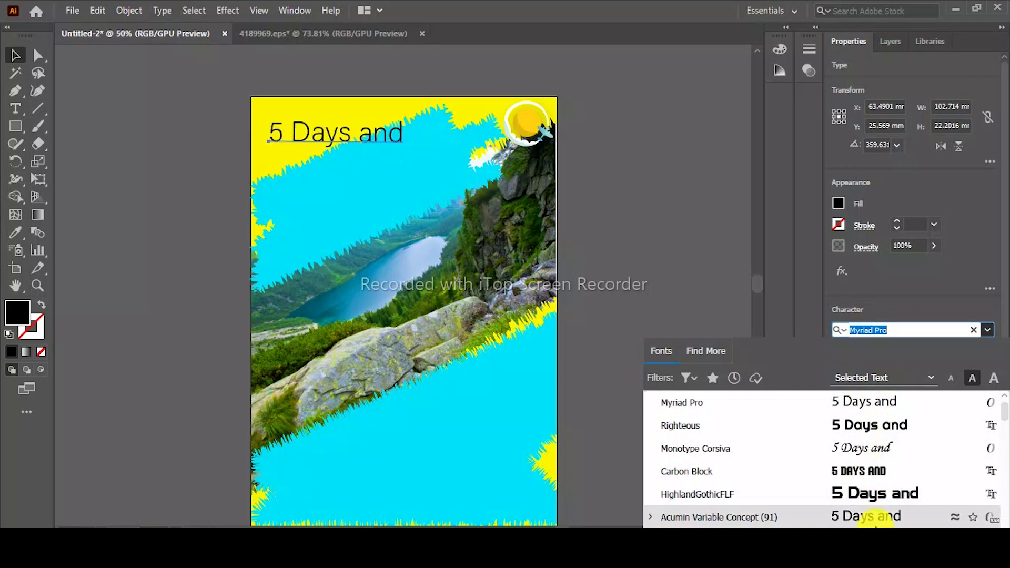
{"action": "scroll", "coordinate": [877, 505], "scroll_direction": "down", "scroll_amount": 1}
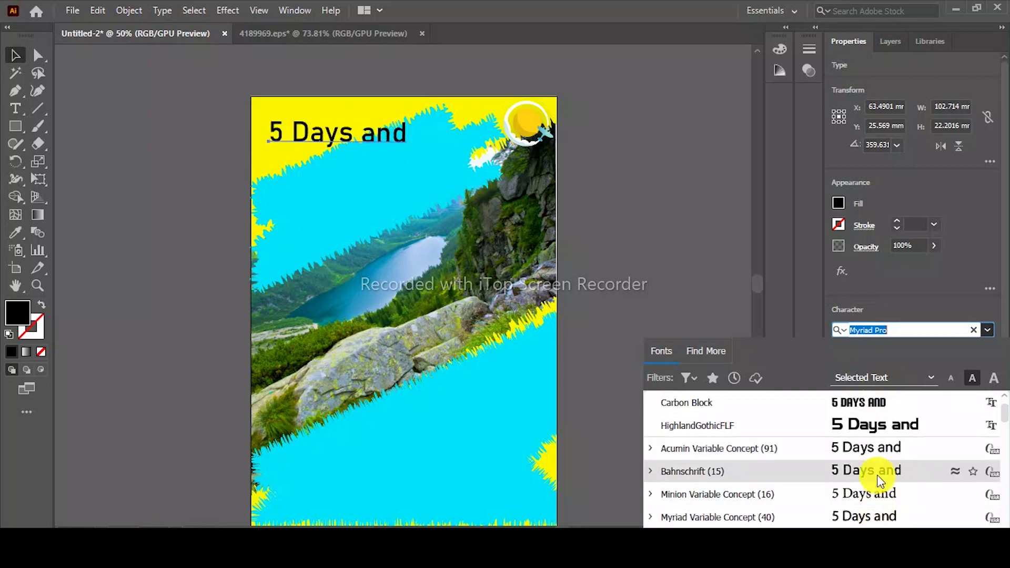
{"action": "left_click", "coordinate": [877, 475]}
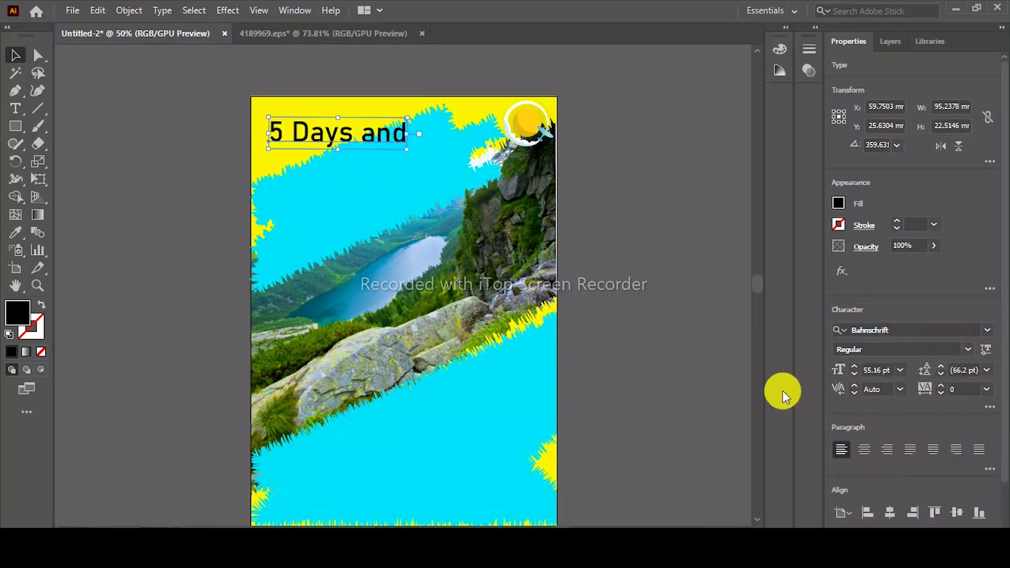
{"action": "left_click", "coordinate": [15, 236]}
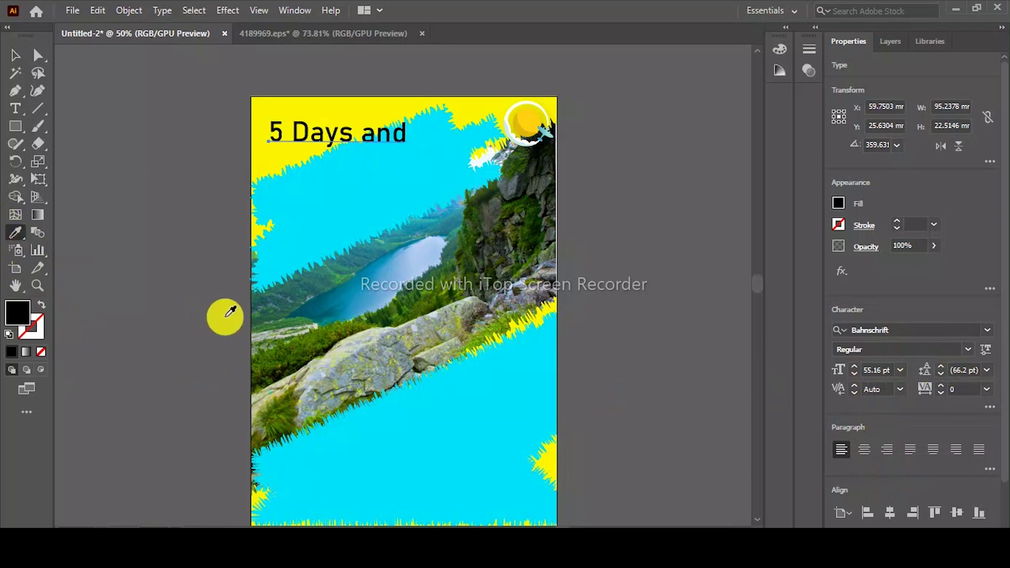
Step: Colour the heading dark green from the photo, make it bold, and enlarge the digit 5
{"action": "left_click", "coordinate": [305, 351]}
{"action": "left_click", "coordinate": [29, 285]}
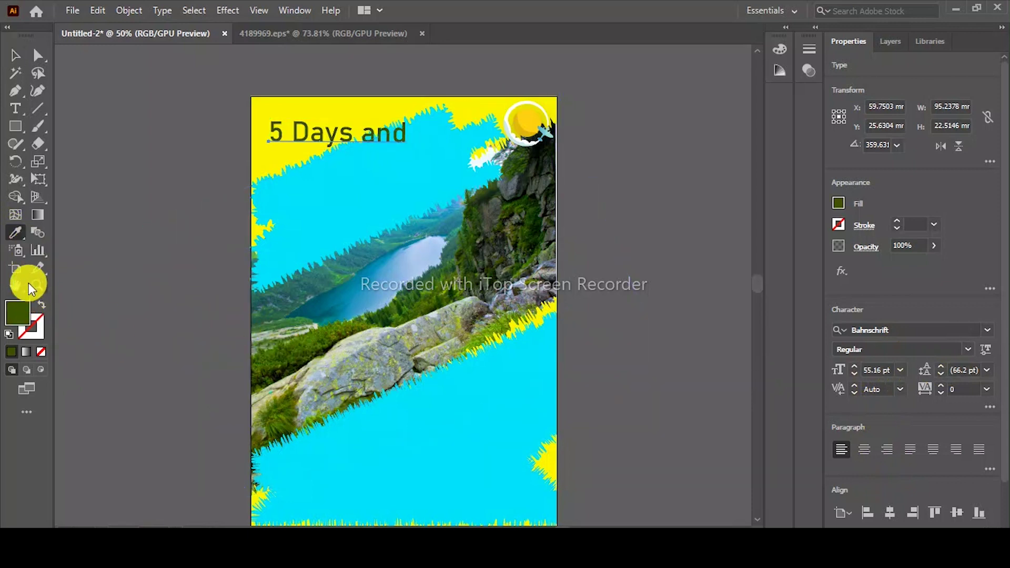
{"action": "left_click", "coordinate": [969, 349]}
{"action": "left_click", "coordinate": [895, 409]}
{"action": "double_click", "coordinate": [282, 130]}
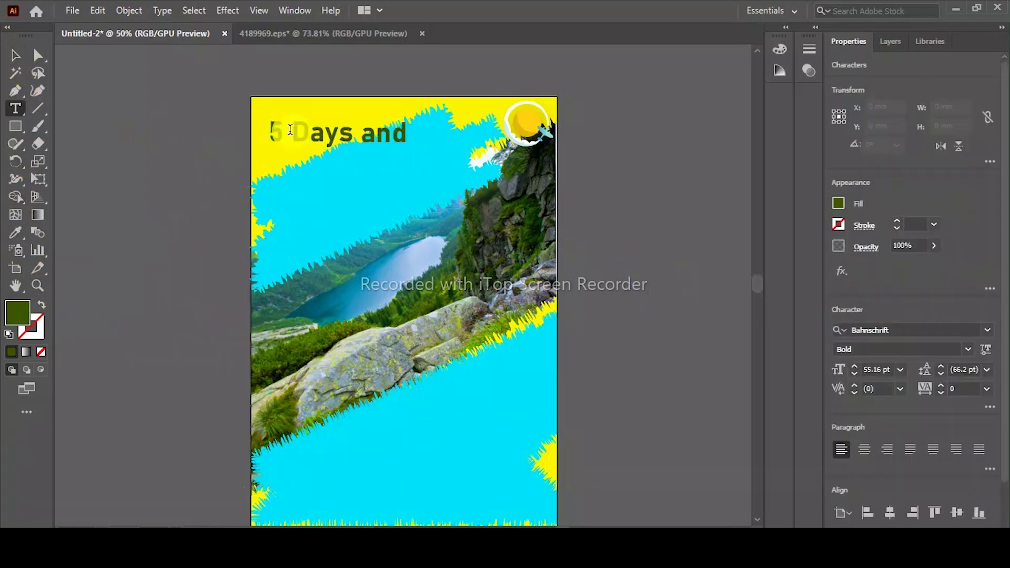
{"action": "left_click", "coordinate": [831, 349]}
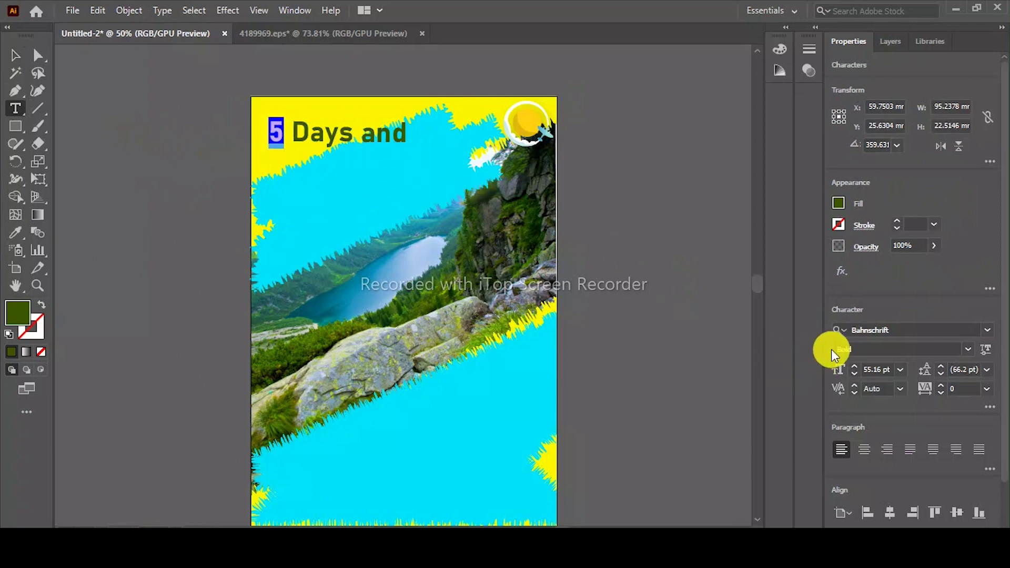
{"action": "left_click", "coordinate": [855, 368]}
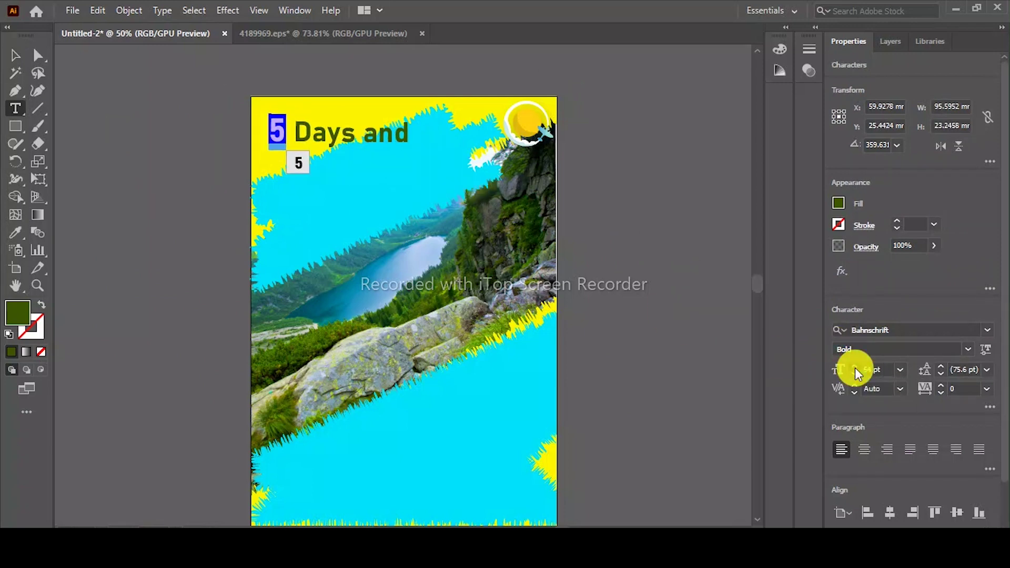
Step: Tilt the two-line '5 Days and 6 Nights Tour' heading upward and position it top-left
{"action": "left_click", "coordinate": [278, 126], "text": "shift"}
{"action": "left_click_drag", "start_coordinate": [337, 153], "coordinate": [326, 147]}
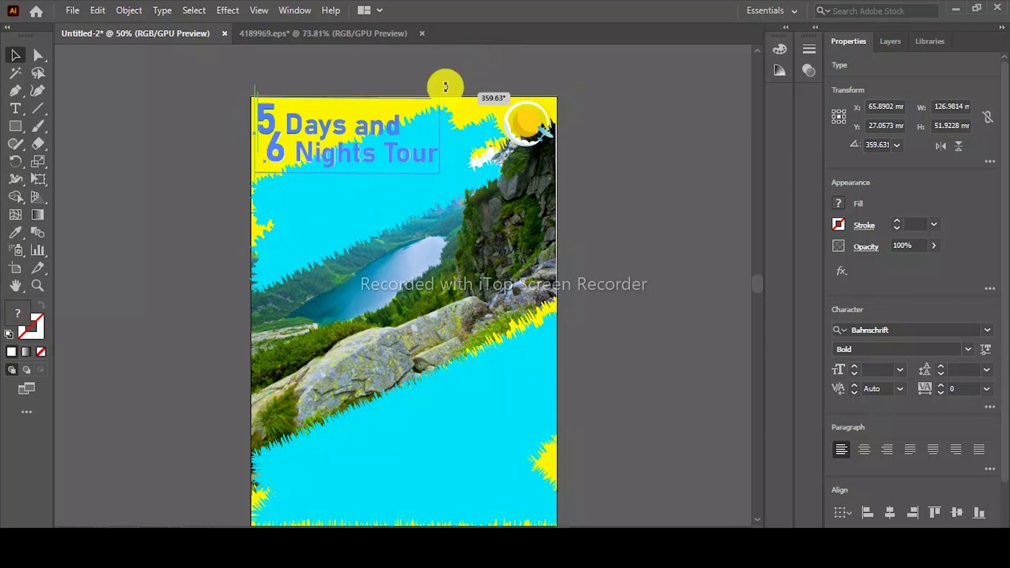
{"action": "left_click_drag", "start_coordinate": [441, 96], "coordinate": [436, 81]}
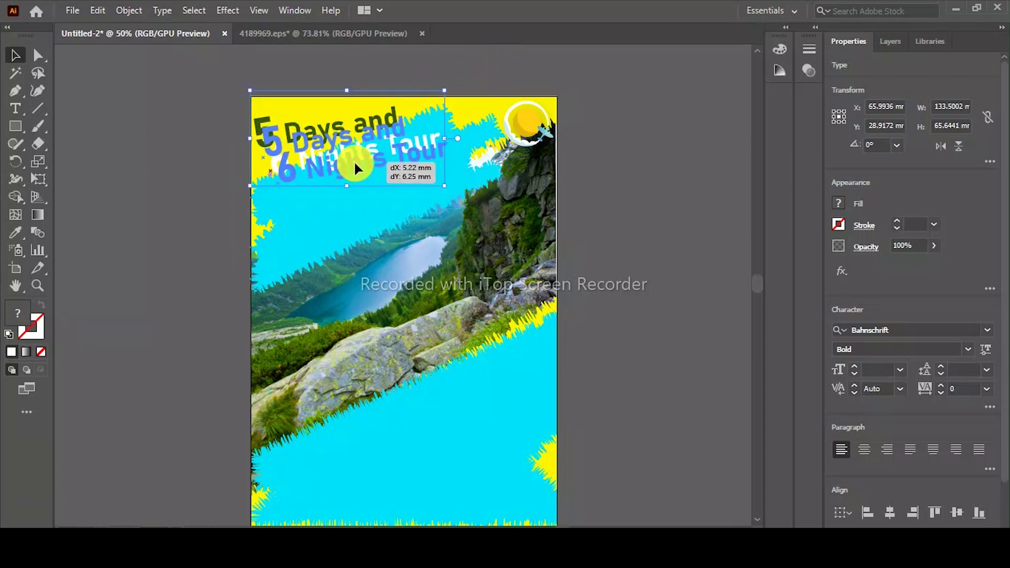
{"action": "left_click_drag", "start_coordinate": [350, 149], "coordinate": [358, 151]}
{"action": "left_click_drag", "start_coordinate": [257, 155], "coordinate": [232, 158]}
{"action": "left_click", "coordinate": [157, 140]}
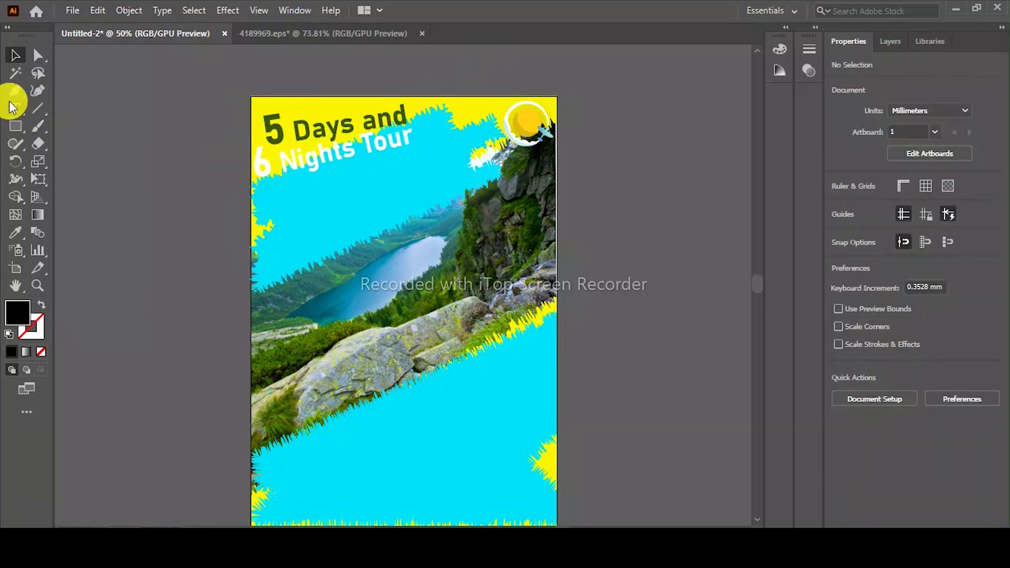
{"action": "left_click", "coordinate": [118, 153]}
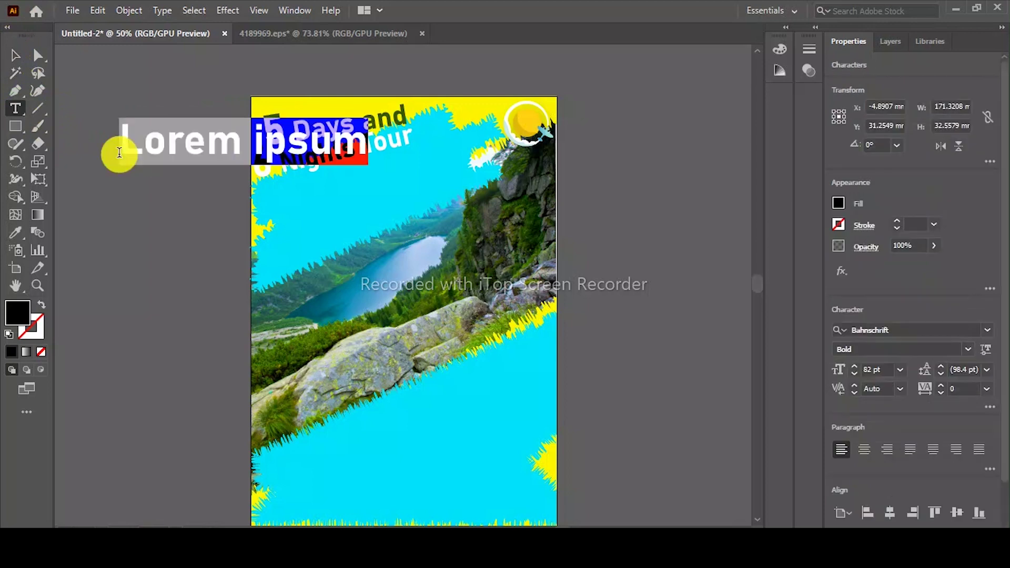
Step: Type the TURKEY title and set it in the Algerian font
{"action": "type", "text": "Turkey"}
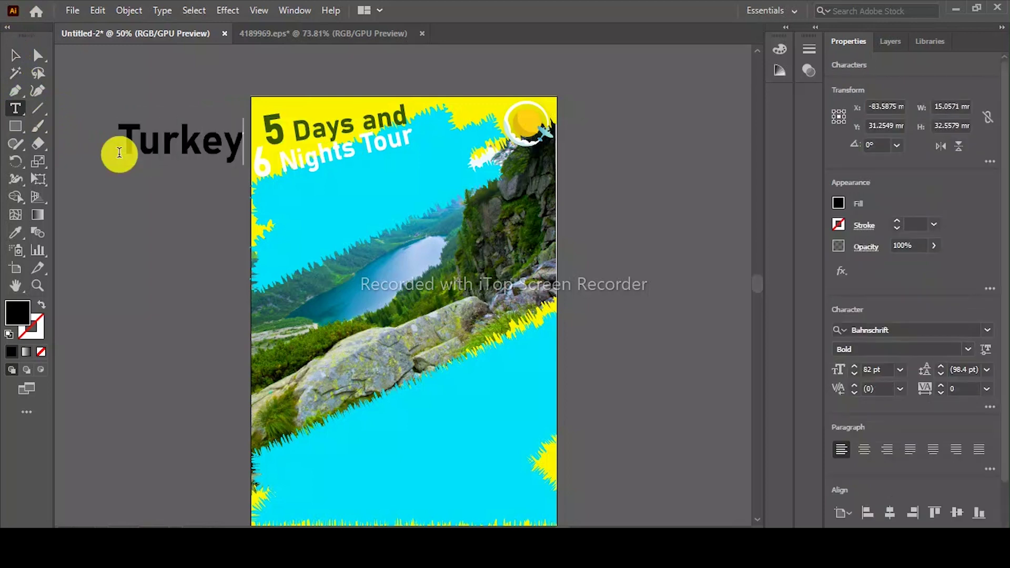
{"action": "left_click", "coordinate": [15, 55]}
{"action": "left_click", "coordinate": [894, 330]}
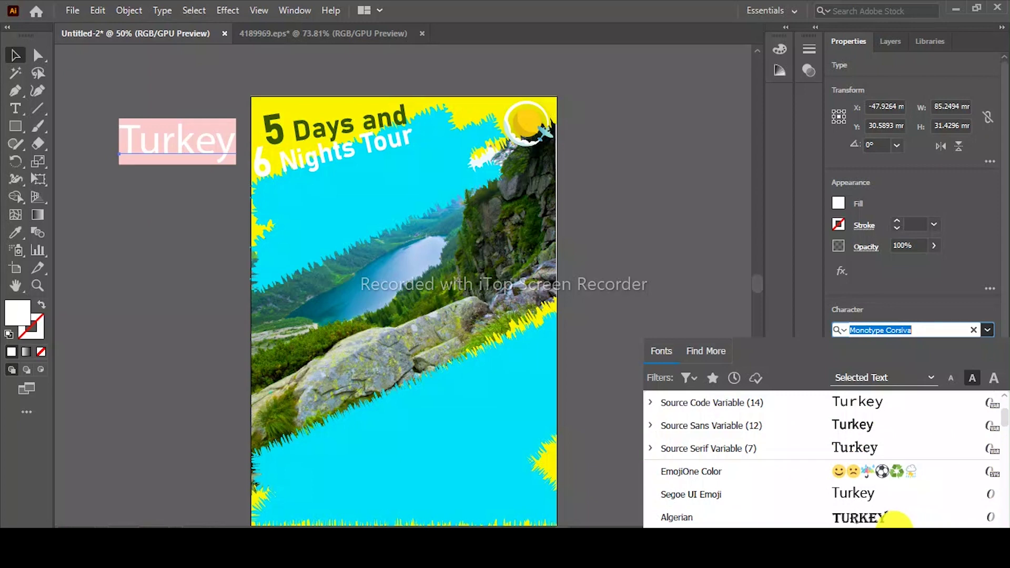
{"action": "left_click", "coordinate": [863, 518]}
{"action": "left_click", "coordinate": [983, 355]}
{"action": "left_click", "coordinate": [866, 364]}
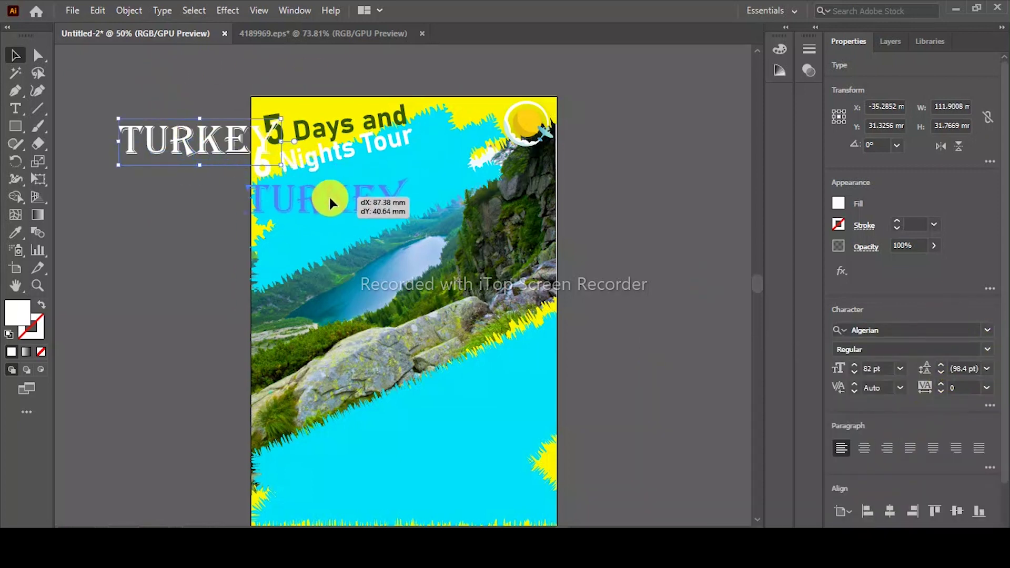
Step: Move TURKEY onto the cyan band, enlarge and tilt it, and colour it the poster's yellow
{"action": "left_click_drag", "start_coordinate": [200, 139], "coordinate": [355, 206]}
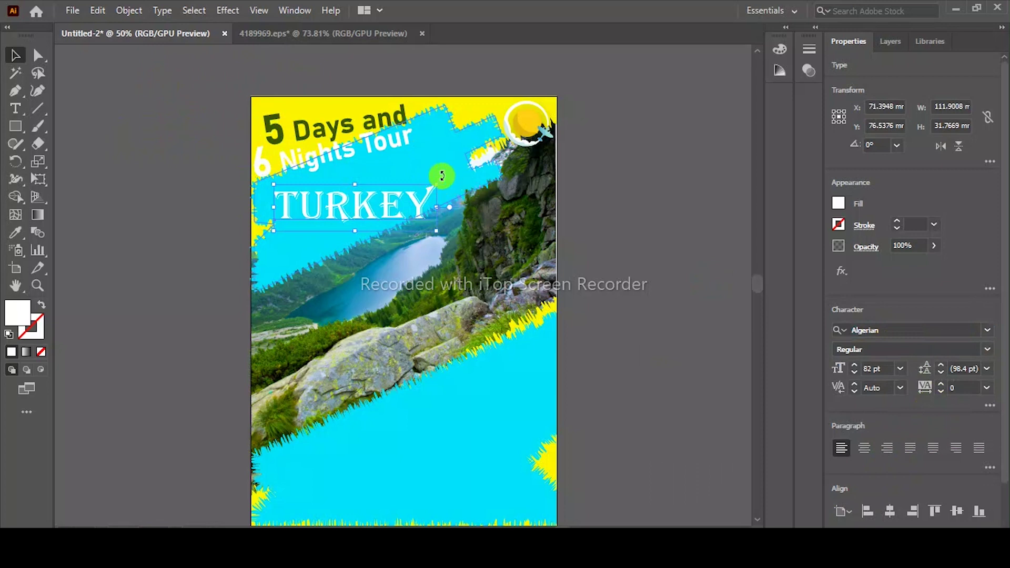
{"action": "left_click_drag", "start_coordinate": [442, 176], "coordinate": [424, 147]}
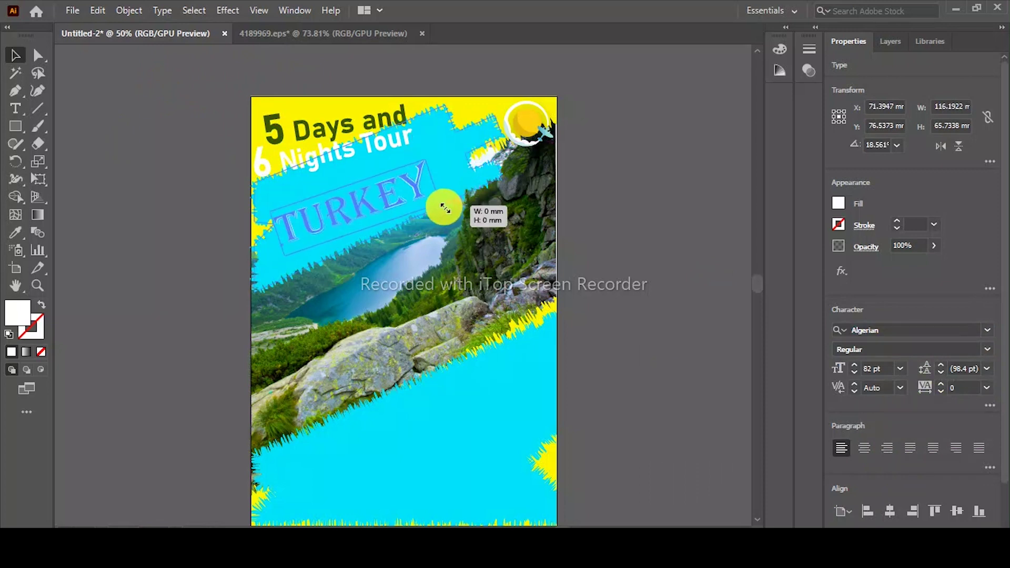
{"action": "left_click_drag", "start_coordinate": [444, 208], "coordinate": [476, 168]}
{"action": "left_click_drag", "start_coordinate": [469, 121], "coordinate": [431, 145]}
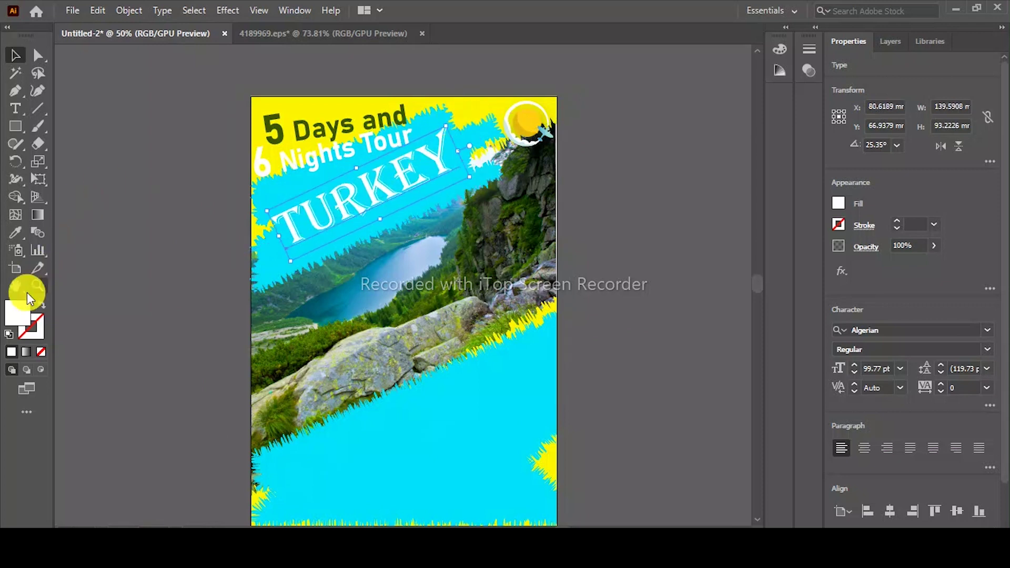
{"action": "left_click", "coordinate": [16, 231]}
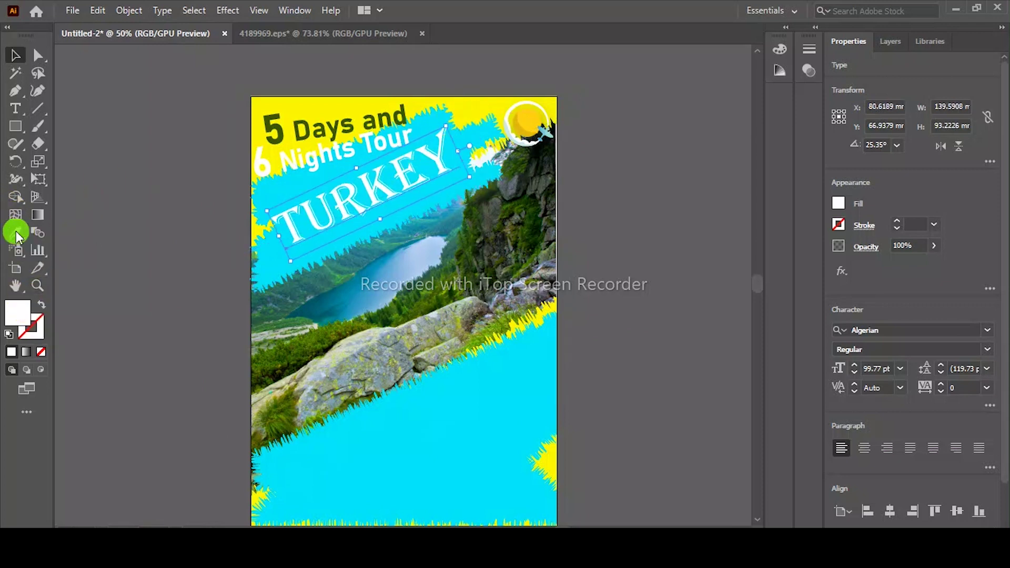
{"action": "left_click", "coordinate": [489, 101]}
{"action": "left_click", "coordinate": [16, 55]}
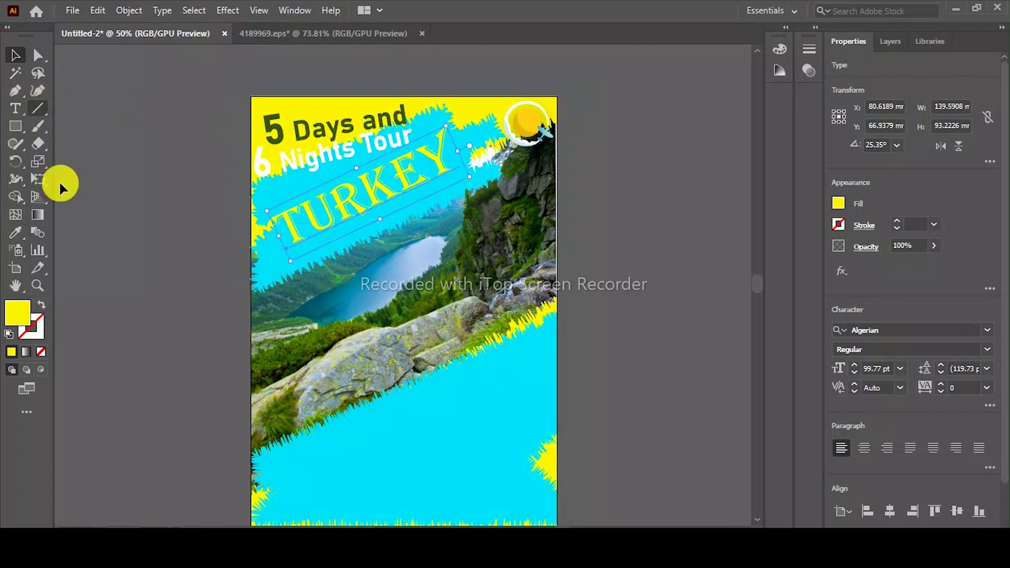
Step: Give TURKEY a black outline and nudge it slightly right
{"action": "left_click", "coordinate": [34, 329]}
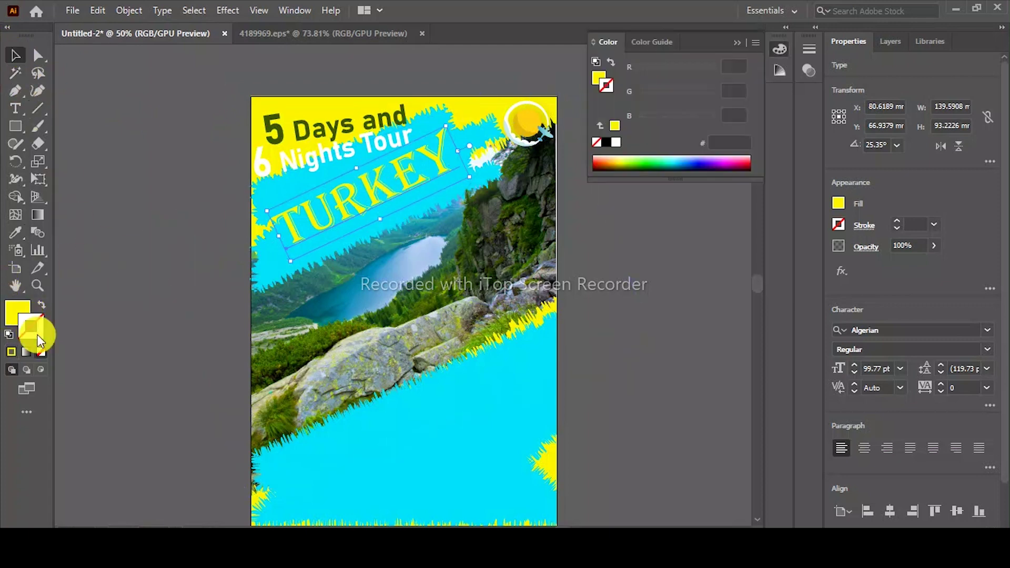
{"action": "left_click", "coordinate": [606, 142]}
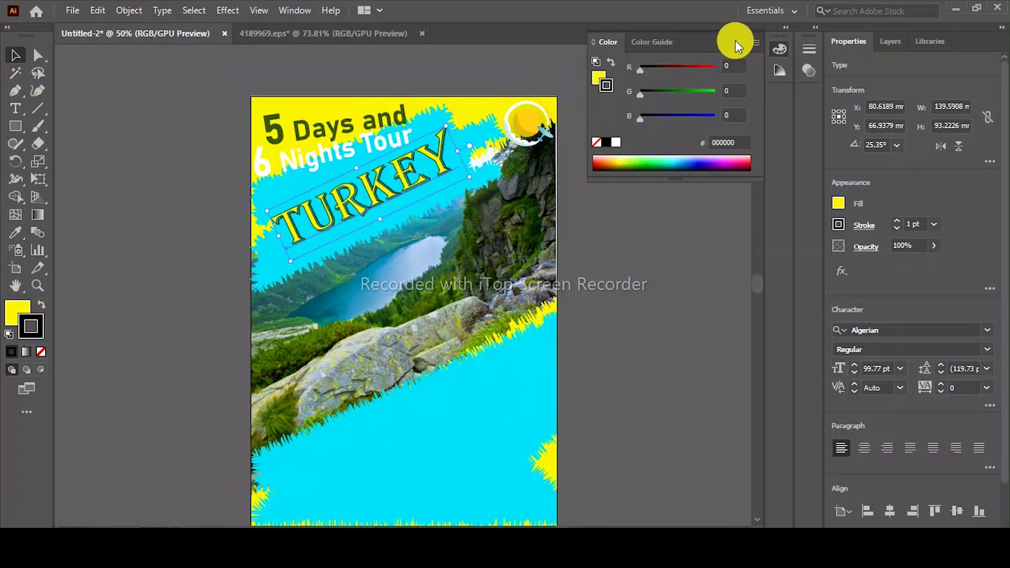
{"action": "left_click", "coordinate": [153, 90]}
{"action": "left_click", "coordinate": [86, 177]}
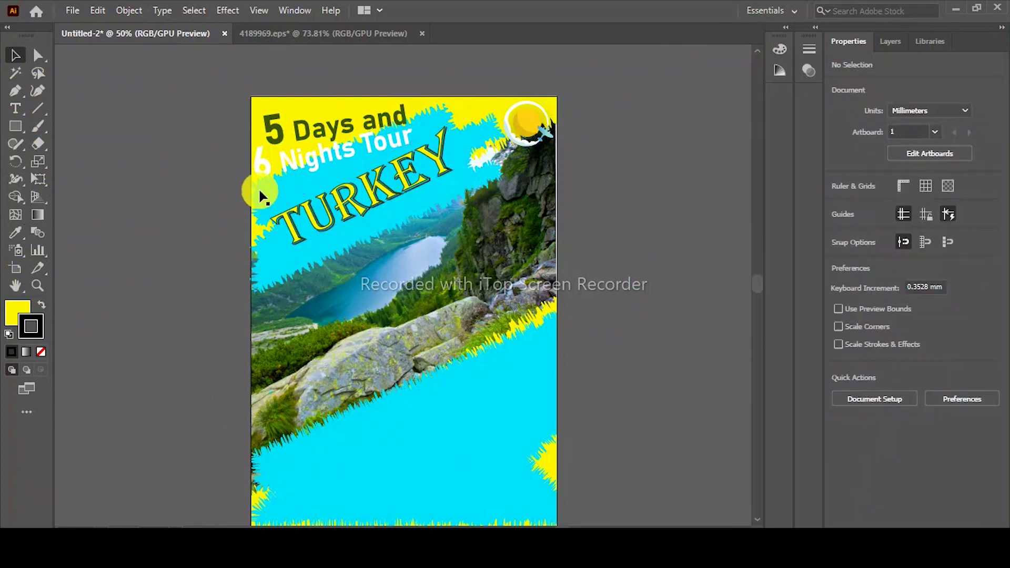
{"action": "left_click_drag", "start_coordinate": [349, 214], "coordinate": [356, 205]}
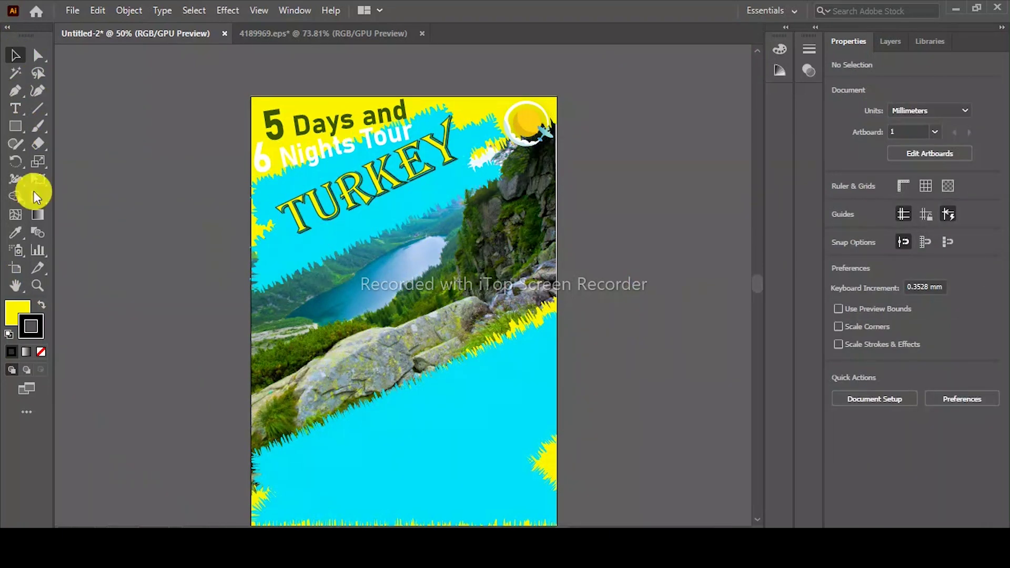
{"action": "left_click", "coordinate": [15, 111]}
Step: Add the 'Starting $1000 per person' tagline, tilted and placed under TURKEY
{"action": "left_click", "coordinate": [103, 149]}
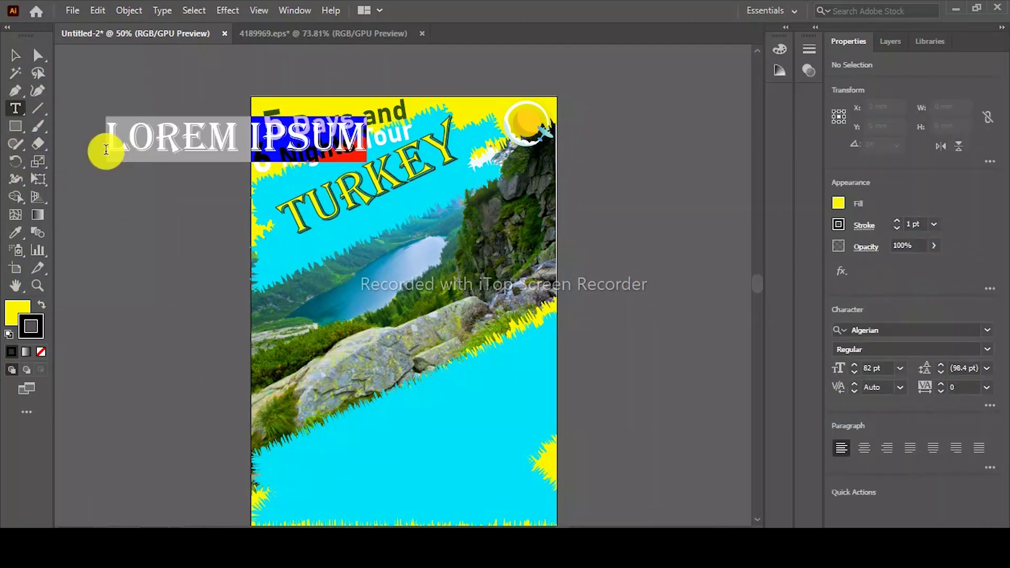
{"action": "mouse_move", "coordinate": [402, 197]}
{"action": "left_mouse_down"}
{"action": "mouse_move", "coordinate": [366, 200]}
{"action": "mouse_move", "coordinate": [405, 199]}
{"action": "mouse_move", "coordinate": [381, 212]}
{"action": "left_mouse_up"}
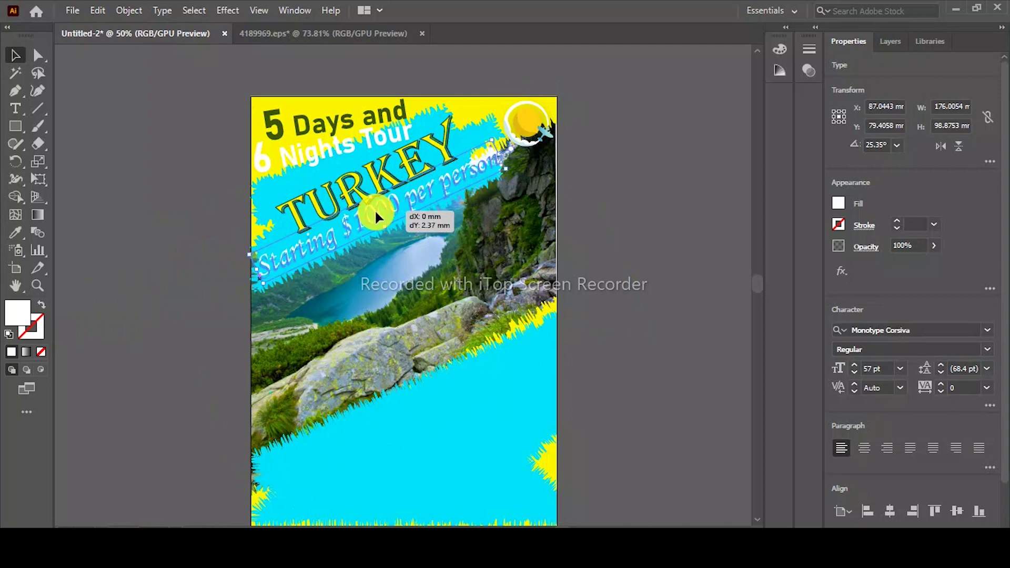
{"action": "left_click_drag", "start_coordinate": [380, 212], "coordinate": [345, 228]}
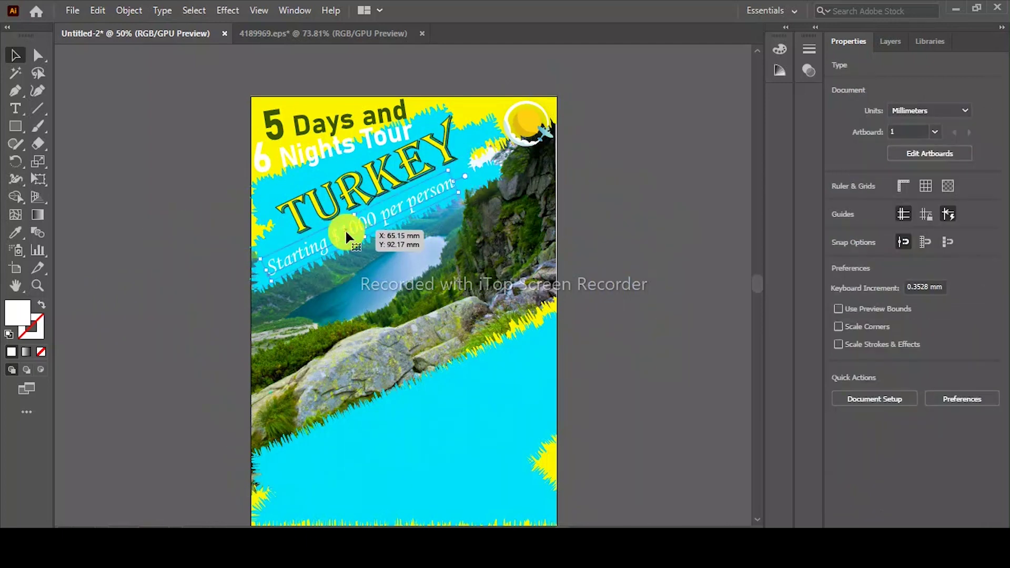
{"action": "key", "text": "t"}
{"action": "left_click", "coordinate": [334, 237]}
Step: Adjust the $1000 price colours, removing its outline and confirming a dark green fill
{"action": "double_click", "coordinate": [336, 235]}
{"action": "double_click", "coordinate": [17, 312]}
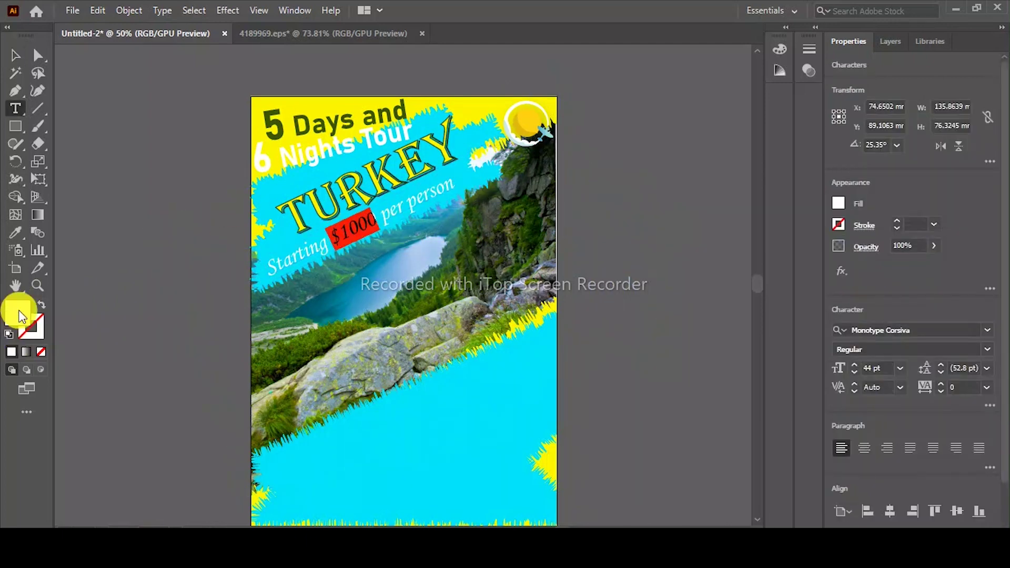
{"action": "left_click_drag", "start_coordinate": [428, 287], "coordinate": [494, 256]}
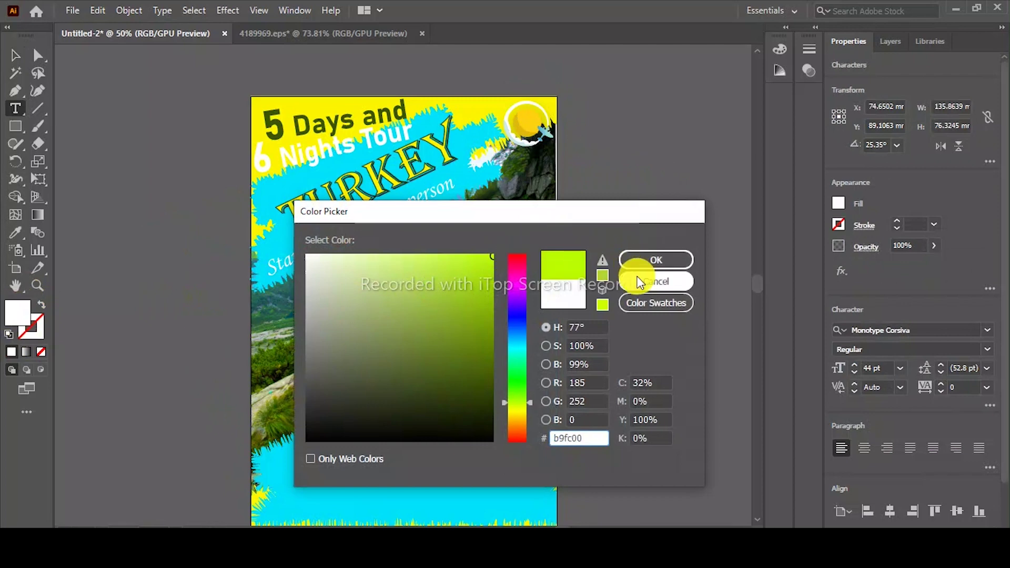
{"action": "left_click", "coordinate": [655, 282]}
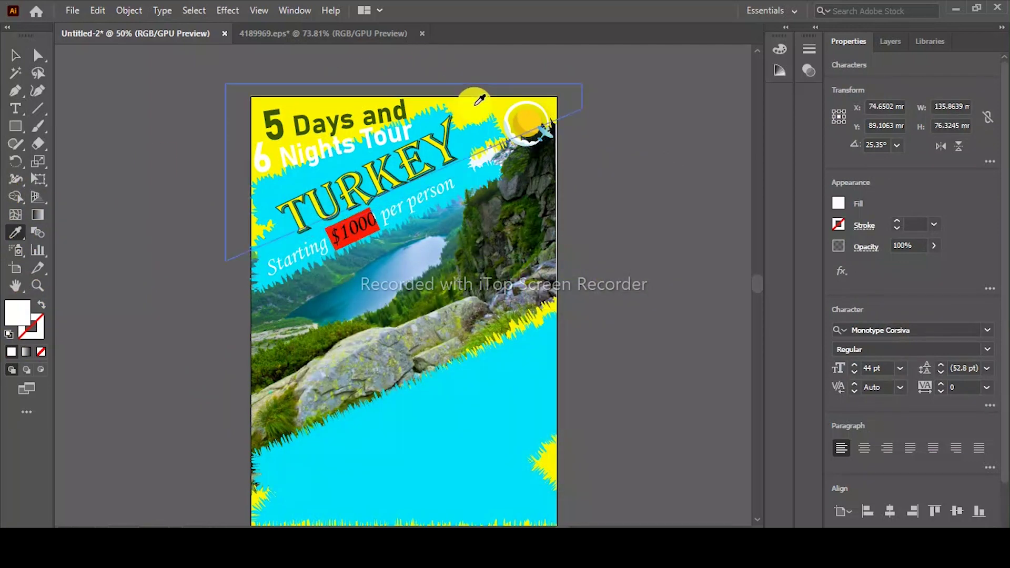
{"action": "left_click", "coordinate": [23, 335]}
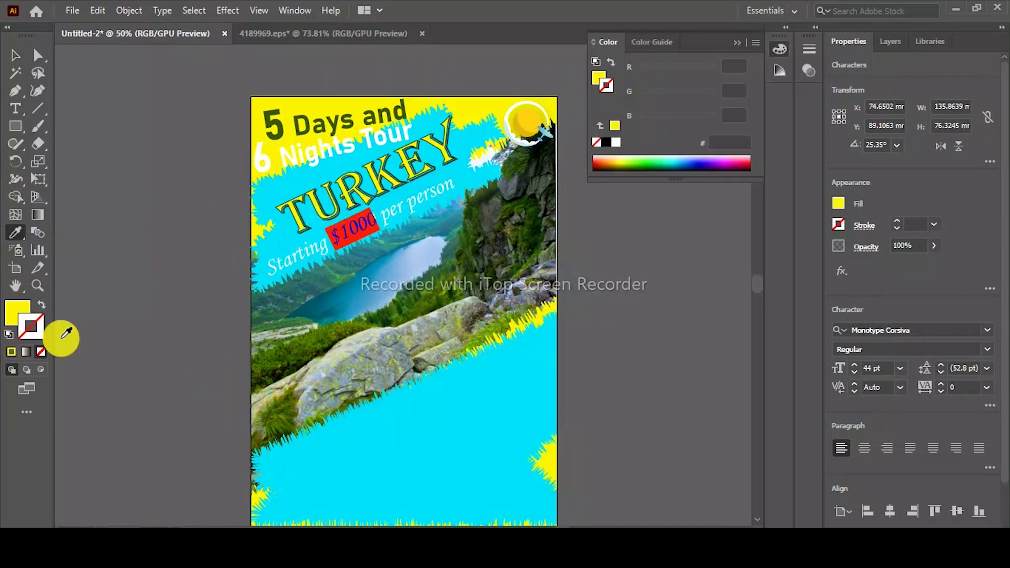
{"action": "left_click", "coordinate": [606, 142]}
{"action": "left_click", "coordinate": [740, 44]}
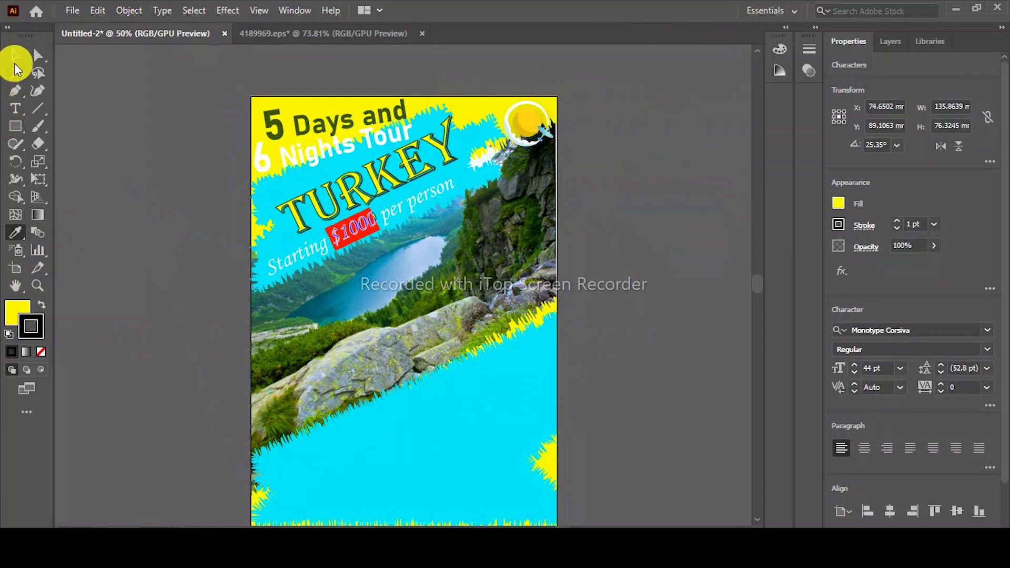
{"action": "key", "text": "slash"}
{"action": "double_click", "coordinate": [14, 314]}
{"action": "type", "text": "3c5701"}
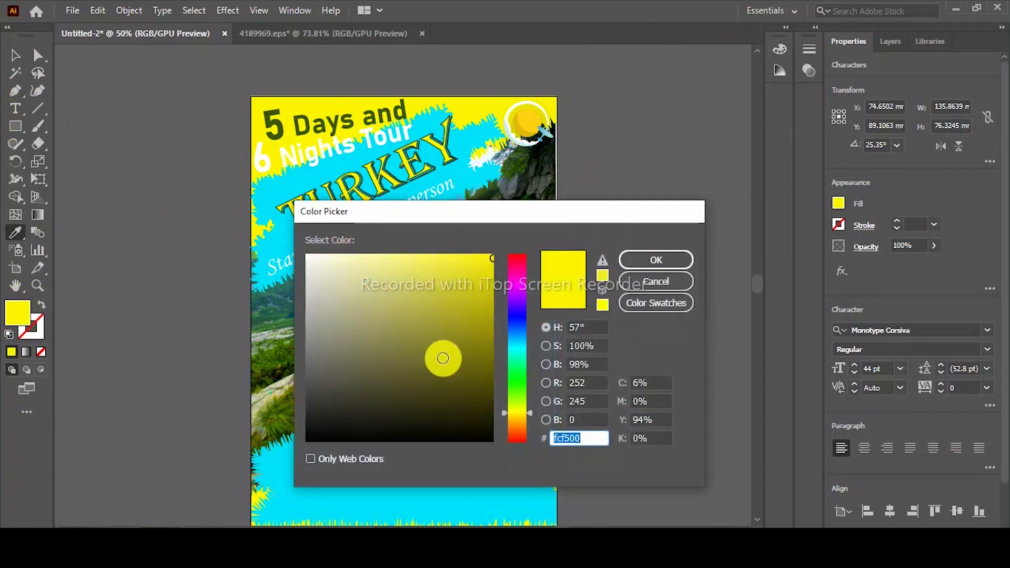
{"action": "left_click", "coordinate": [647, 262]}
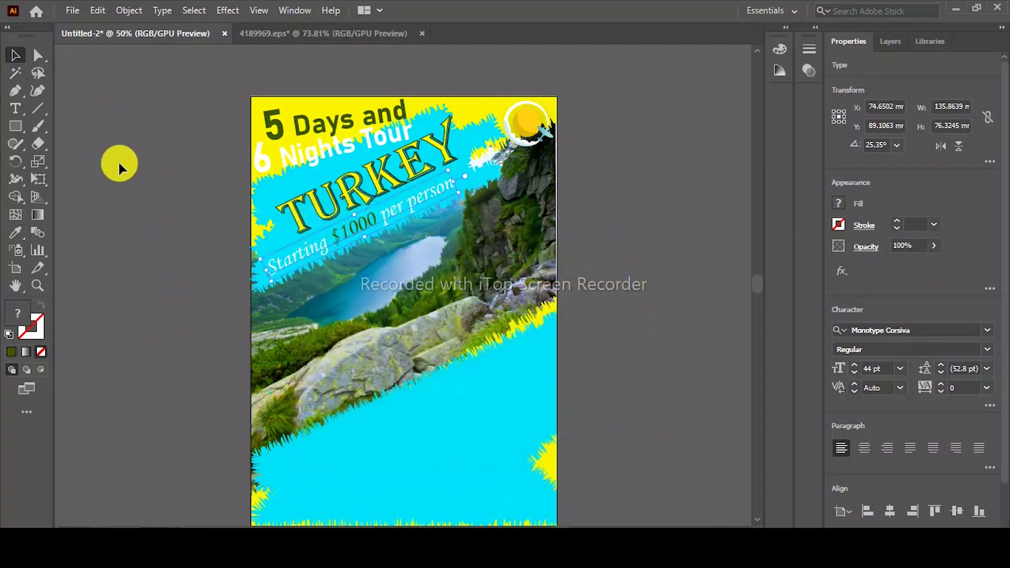
Step: Draw a new circle off the page with the Ellipse tool
{"action": "left_click", "coordinate": [117, 160]}
{"action": "scroll", "coordinate": [118, 160], "scroll_direction": "down", "scroll_amount": 2}
{"action": "left_click_drag", "start_coordinate": [14, 127], "coordinate": [167, 270]}
Step: Fill the new circle white and move it onto the poster's cyan band
{"action": "double_click", "coordinate": [17, 313]}
{"action": "left_click_drag", "start_coordinate": [442, 357], "coordinate": [296, 241]}
{"action": "left_click", "coordinate": [647, 262]}
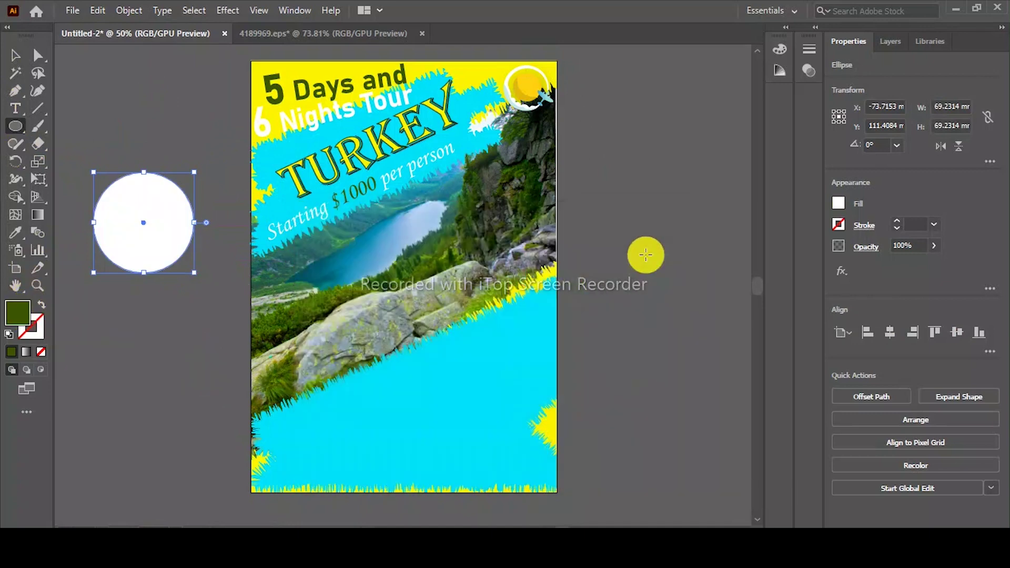
{"action": "key", "text": "v"}
{"action": "mouse_move", "coordinate": [153, 241]}
{"action": "left_mouse_down"}
{"action": "mouse_move", "coordinate": [510, 301]}
{"action": "mouse_move", "coordinate": [501, 289]}
{"action": "mouse_move", "coordinate": [346, 366]}
{"action": "left_mouse_up"}
Step: Place another white circle copy over the temple photo below the page
{"action": "scroll", "coordinate": [346, 366], "scroll_direction": "down", "scroll_amount": 5}
{"action": "left_click_drag", "start_coordinate": [523, 74], "coordinate": [419, 299]}
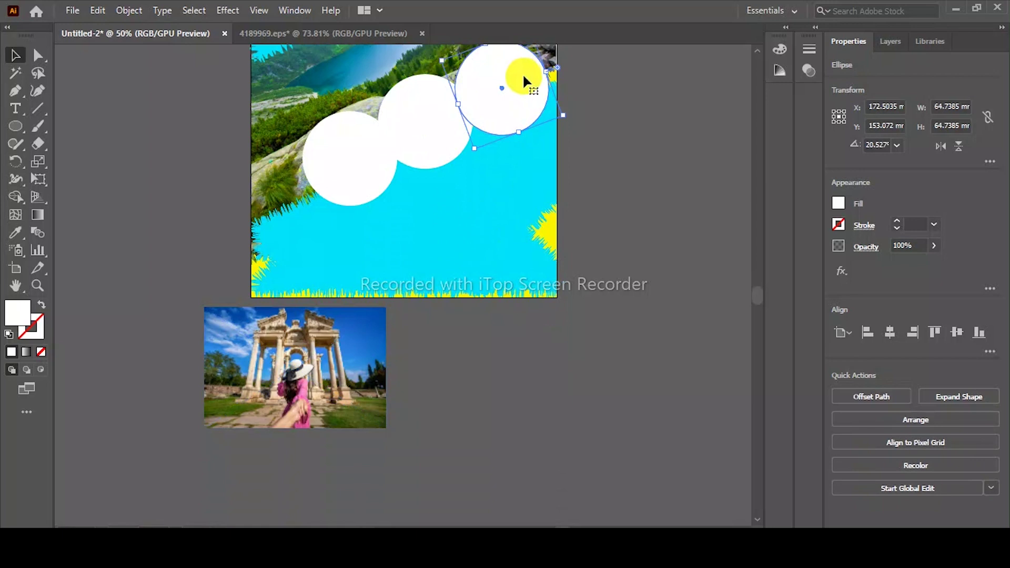
{"action": "left_click_drag", "start_coordinate": [420, 299], "coordinate": [320, 361]}
{"action": "right_click", "coordinate": [319, 361]}
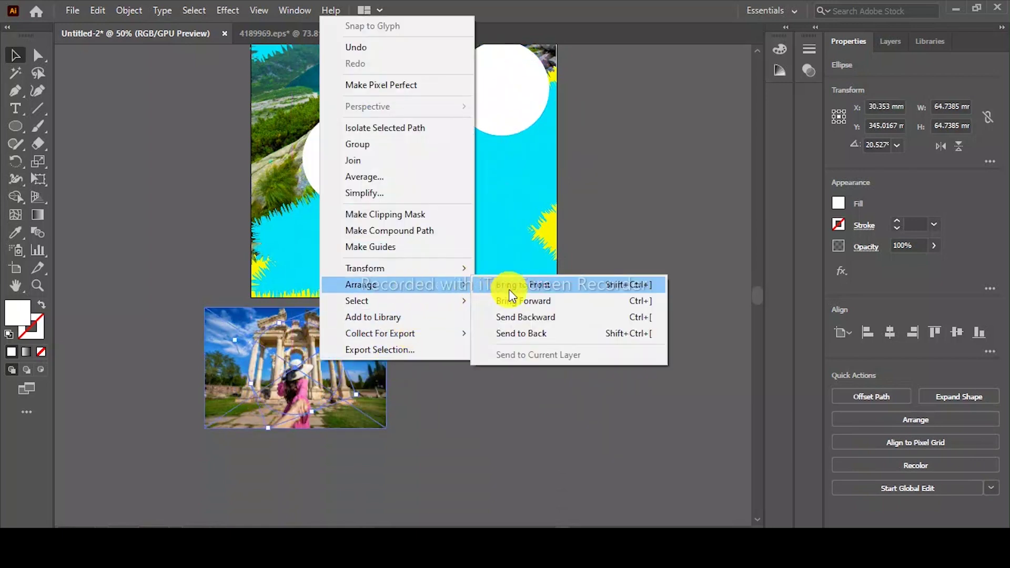
Step: Bring the circle in front of the temple photo and set its opacity to 50%
{"action": "left_click", "coordinate": [509, 289]}
{"action": "left_click", "coordinate": [921, 245]}
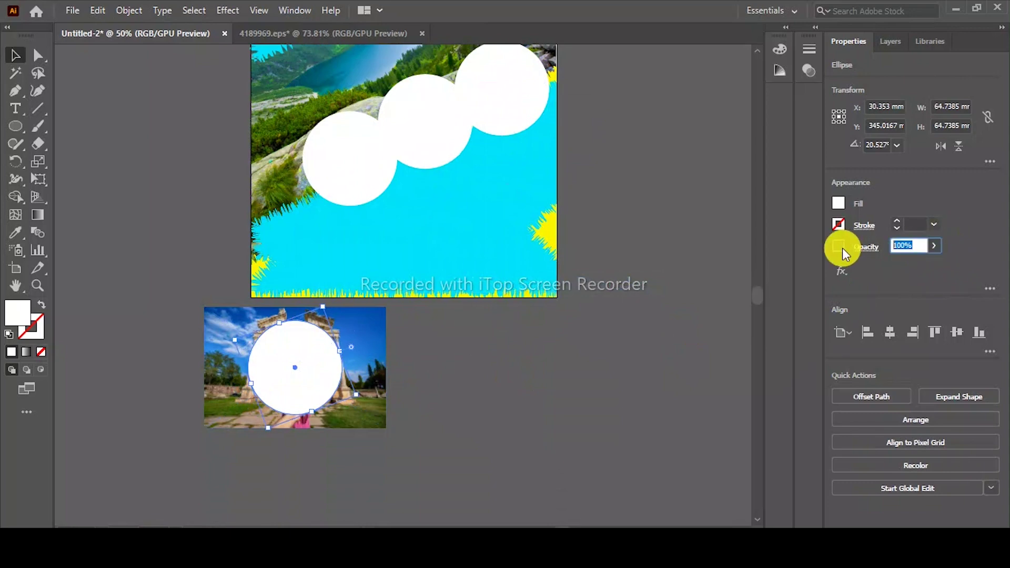
{"action": "type", "text": "50"}
{"action": "left_click", "coordinate": [641, 273]}
Step: Shrink the temple photo to fit the circle and make a clipping mask from both
{"action": "key", "text": "ctrl+plus"}
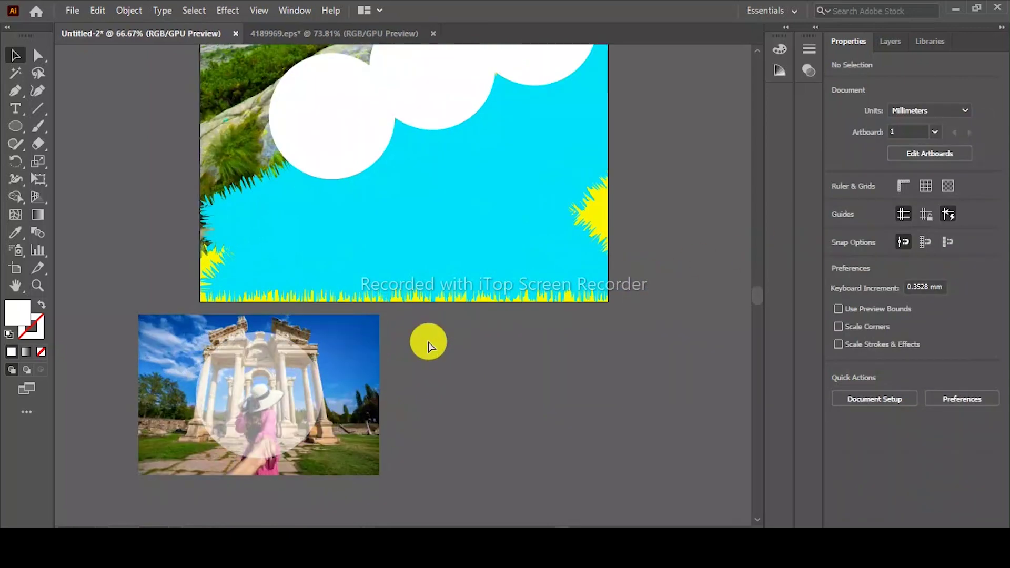
{"action": "key", "text": "ctrl+plus"}
{"action": "key", "text": "ctrl+plus"}
{"action": "left_click_drag", "start_coordinate": [317, 433], "coordinate": [578, 163]}
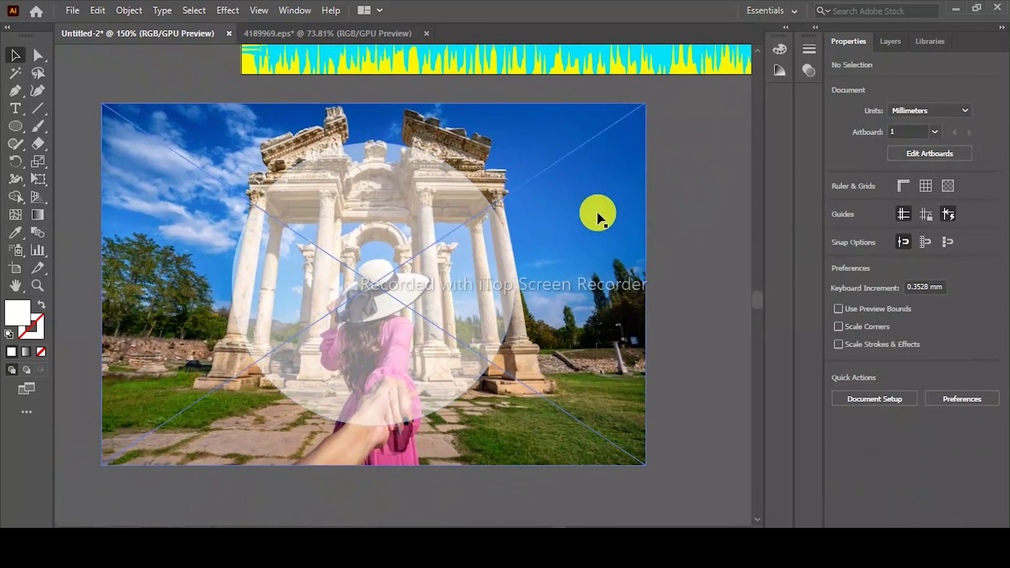
{"action": "left_click", "coordinate": [140, 185]}
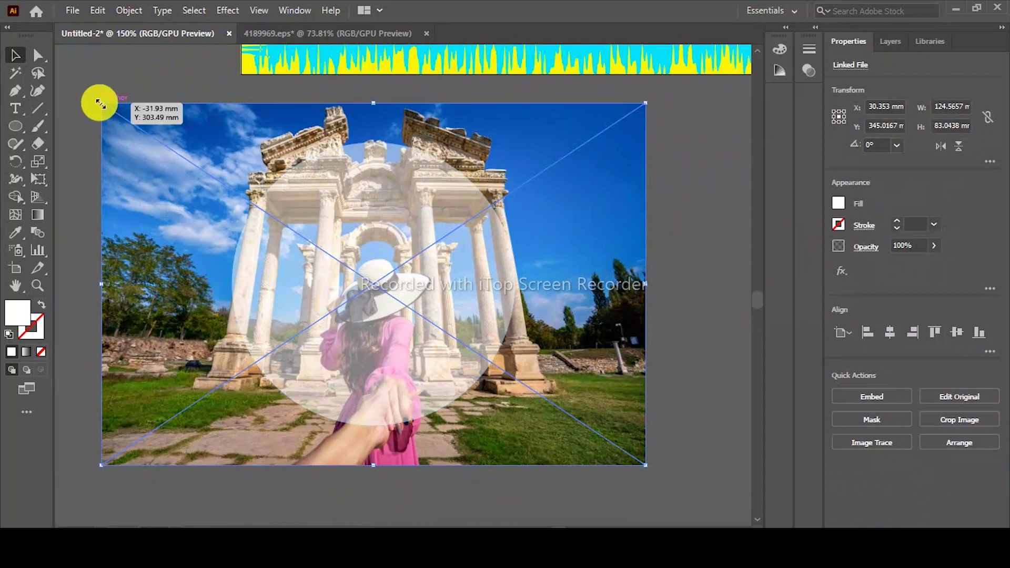
{"action": "left_click_drag", "start_coordinate": [100, 103], "coordinate": [165, 146]}
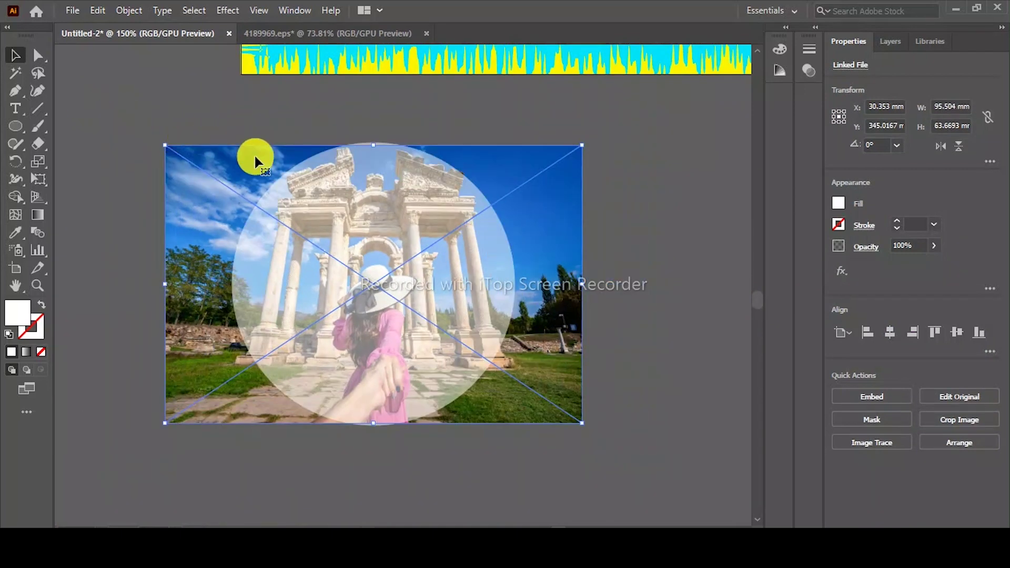
{"action": "left_click", "coordinate": [461, 279], "text": "shift"}
{"action": "right_click", "coordinate": [462, 280]}
{"action": "left_click", "coordinate": [536, 415]}
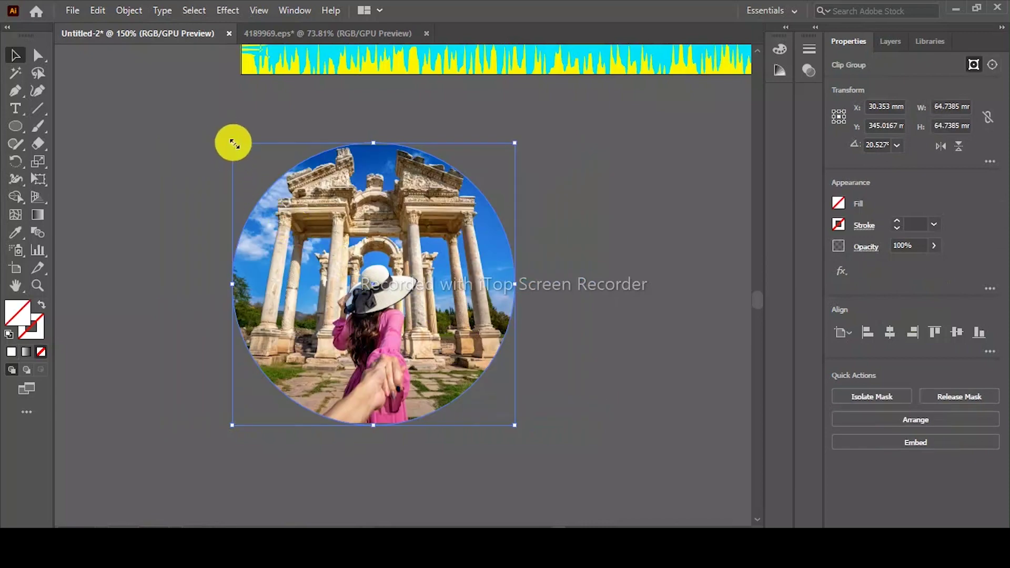
Step: Resize the circular temple photo and centre it in the top-right white circle
{"action": "left_click_drag", "start_coordinate": [234, 143], "coordinate": [238, 149]}
{"action": "scroll", "coordinate": [256, 158], "scroll_direction": "up", "scroll_amount": 5}
{"action": "mouse_move", "coordinate": [497, 422]}
{"action": "left_mouse_down"}
{"action": "mouse_move", "coordinate": [546, 140]}
{"action": "mouse_move", "coordinate": [546, 151]}
{"action": "left_mouse_up"}
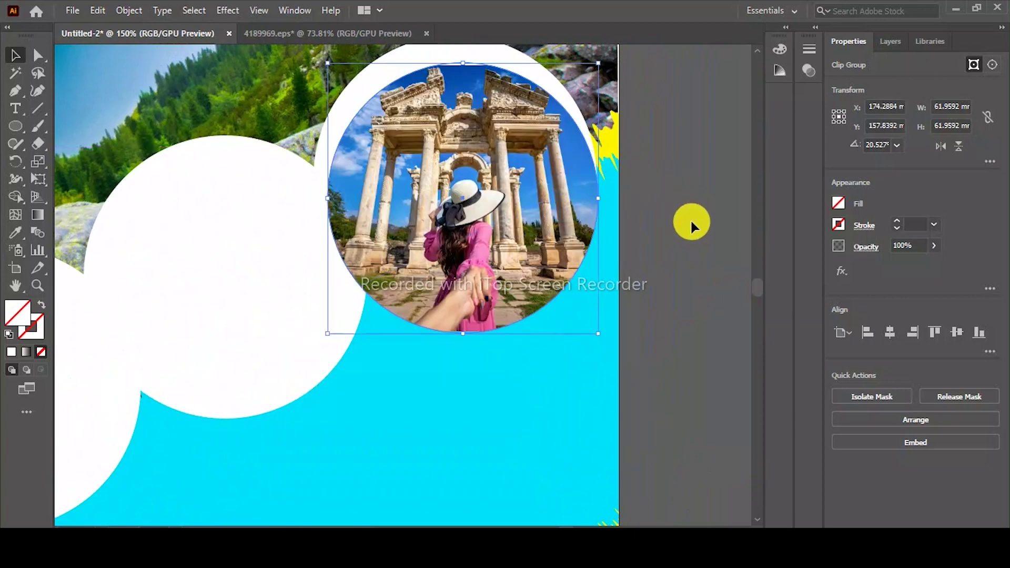
{"action": "scroll", "coordinate": [690, 218], "scroll_direction": "up", "scroll_amount": 1}
{"action": "left_click_drag", "start_coordinate": [503, 230], "coordinate": [490, 215]}
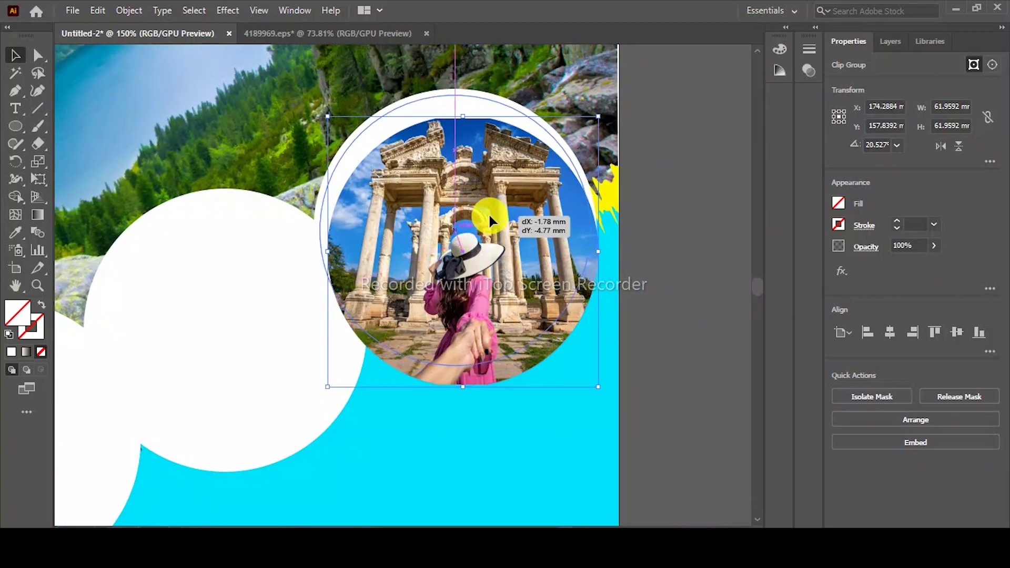
Step: Bring the spare white circle to the front
{"action": "right_click", "coordinate": [427, 244]}
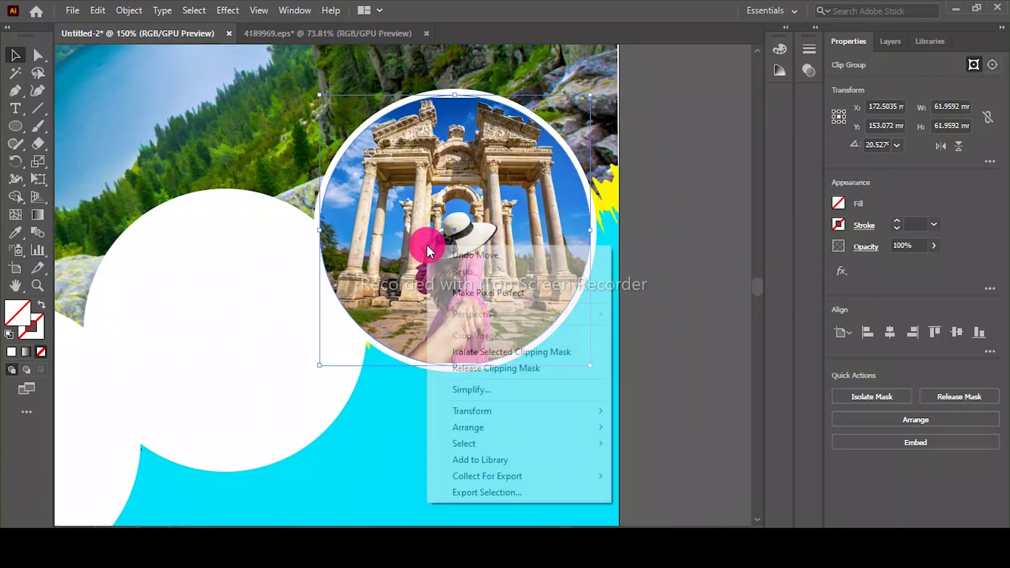
{"action": "left_click", "coordinate": [329, 171]}
{"action": "left_click", "coordinate": [254, 257]}
{"action": "right_click", "coordinate": [255, 262]}
{"action": "mouse_move", "coordinate": [297, 463]}
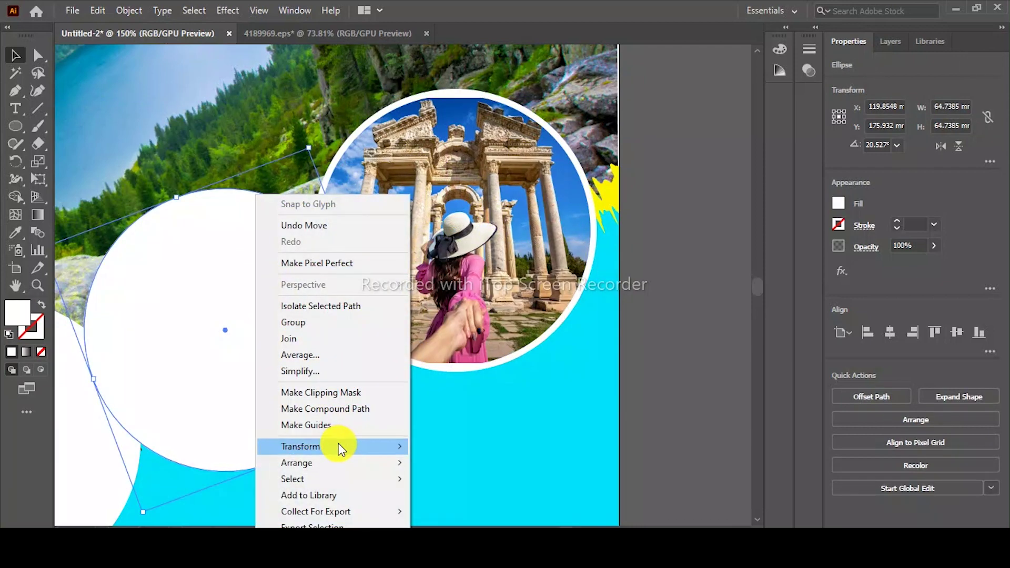
{"action": "left_click", "coordinate": [440, 463]}
{"action": "key", "text": "ctrl+minus"}
{"action": "key", "text": "ctrl+minus"}
Step: Move the white circle over the mosque photo, bring it to front and set its opacity
{"action": "left_click_drag", "start_coordinate": [259, 97], "coordinate": [399, 435]}
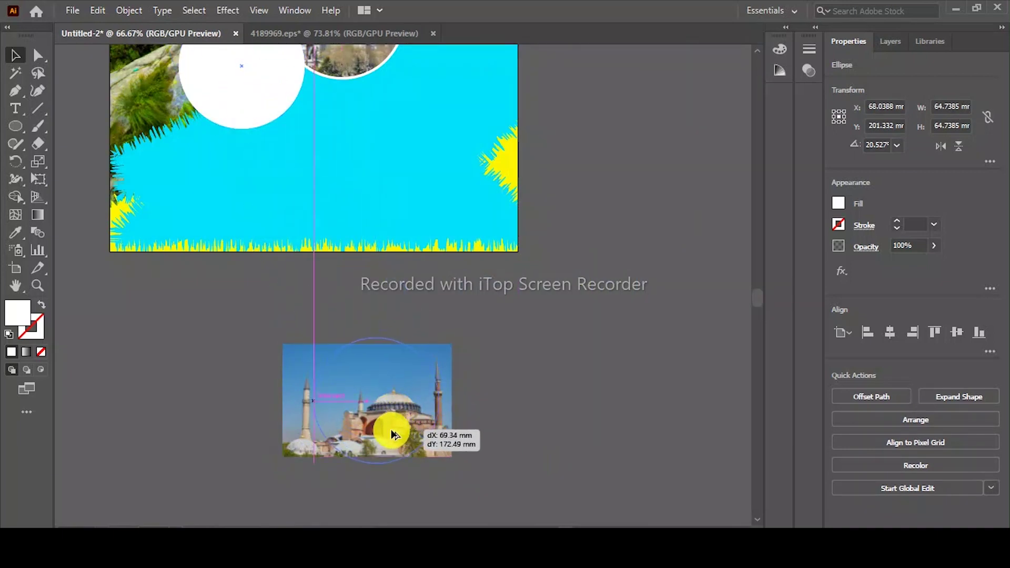
{"action": "left_click_drag", "start_coordinate": [392, 434], "coordinate": [390, 429]}
{"action": "right_click", "coordinate": [388, 413]}
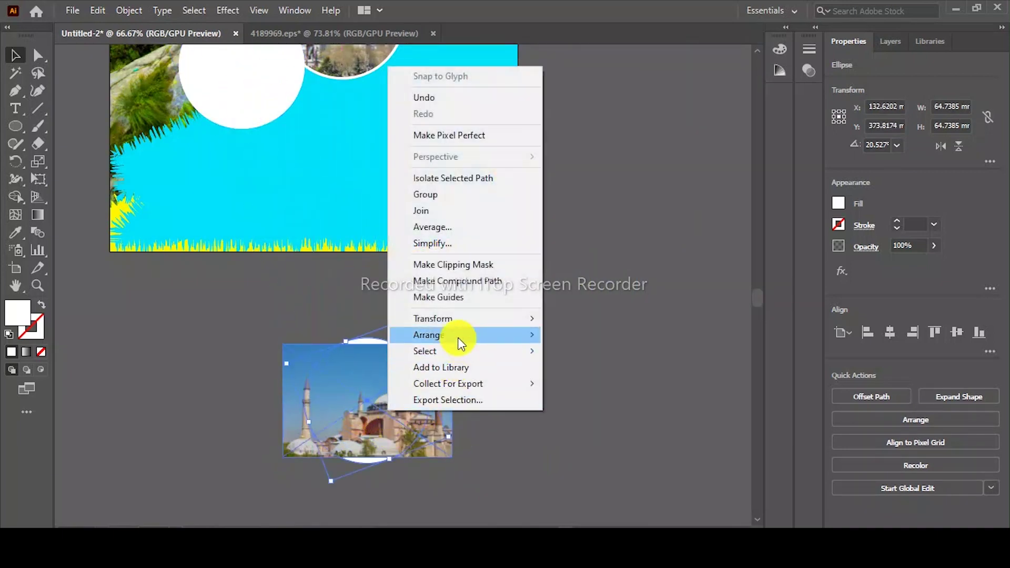
{"action": "left_click", "coordinate": [569, 337]}
{"action": "left_click", "coordinate": [915, 246]}
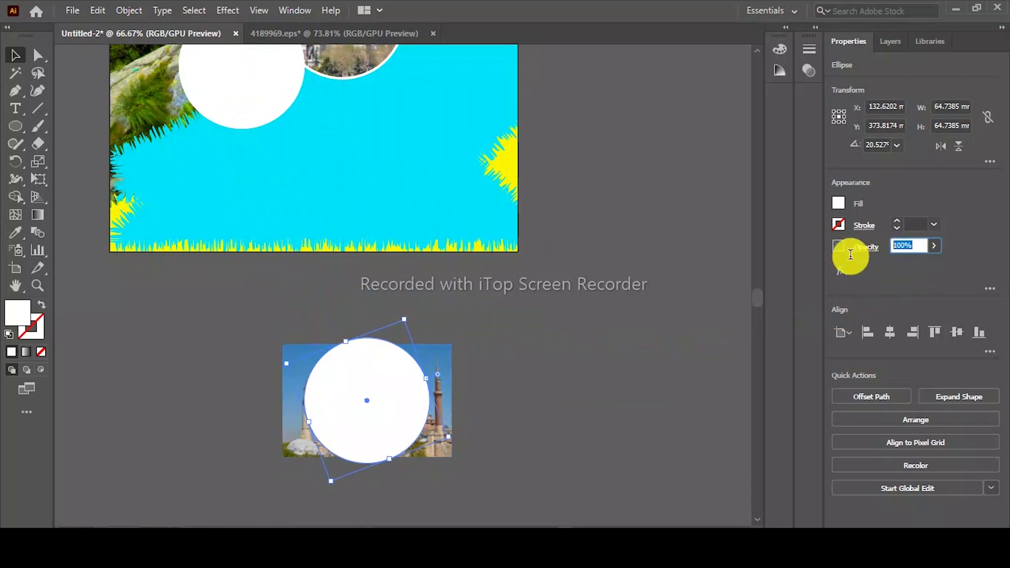
{"action": "type", "text": "50"}
{"action": "left_click", "coordinate": [673, 277]}
Step: Clip the domed mosque photo to the circle
{"action": "key", "text": "ctrl+plus"}
{"action": "key", "text": "ctrl+plus"}
{"action": "key", "text": "ctrl+plus"}
{"action": "key", "text": "ctrl+a"}
{"action": "right_click", "coordinate": [485, 320]}
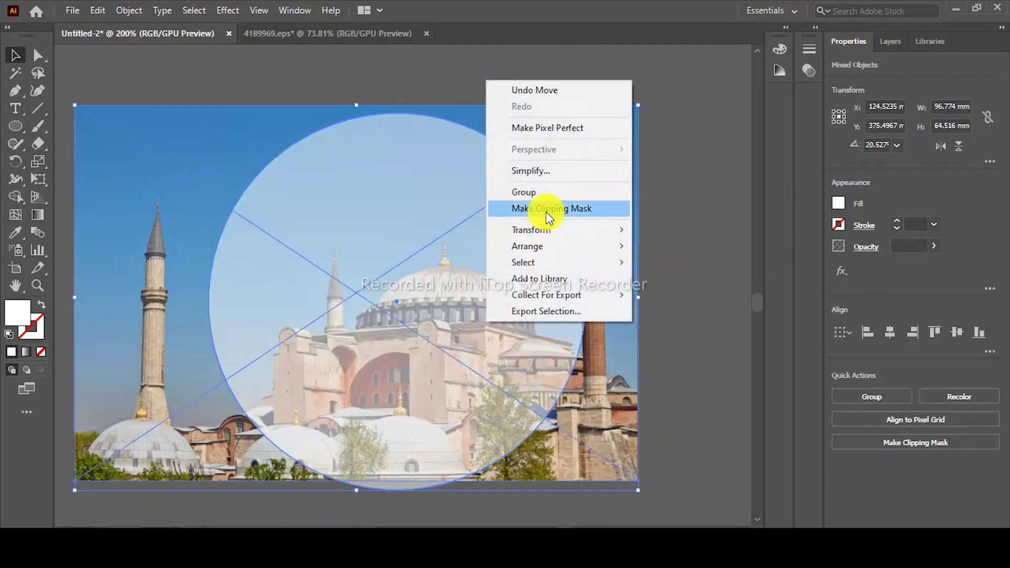
{"action": "left_click", "coordinate": [553, 208]}
Step: Shrink the circular mosque photo and place it in the poster's last white ring
{"action": "left_click_drag", "start_coordinate": [209, 112], "coordinate": [216, 120]}
{"action": "key", "text": "ctrl+minus"}
{"action": "key", "text": "ctrl+minus"}
{"action": "key", "text": "ctrl+minus"}
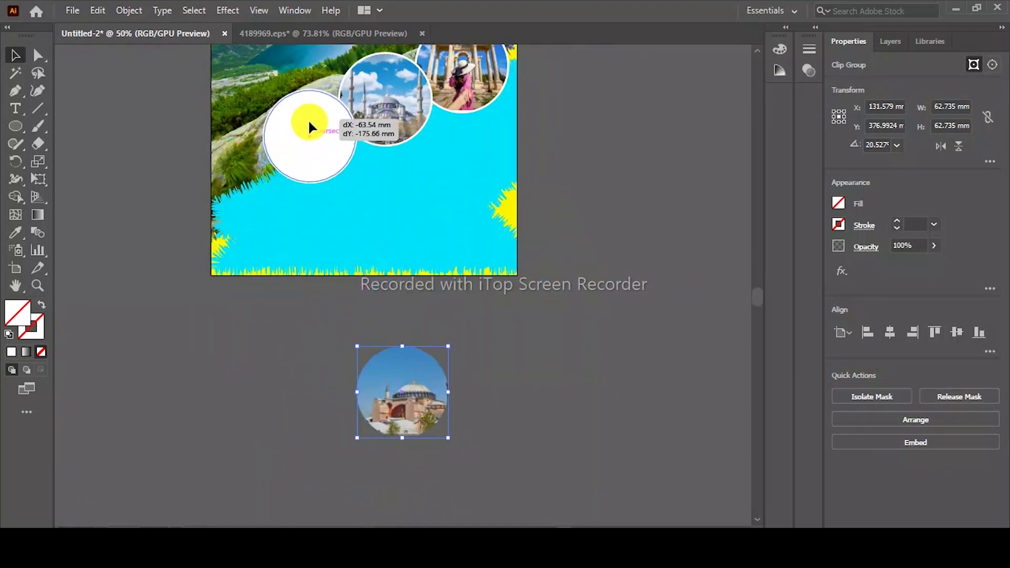
{"action": "left_click_drag", "start_coordinate": [399, 371], "coordinate": [308, 118]}
{"action": "scroll", "coordinate": [221, 203], "scroll_direction": "down", "scroll_amount": 5}
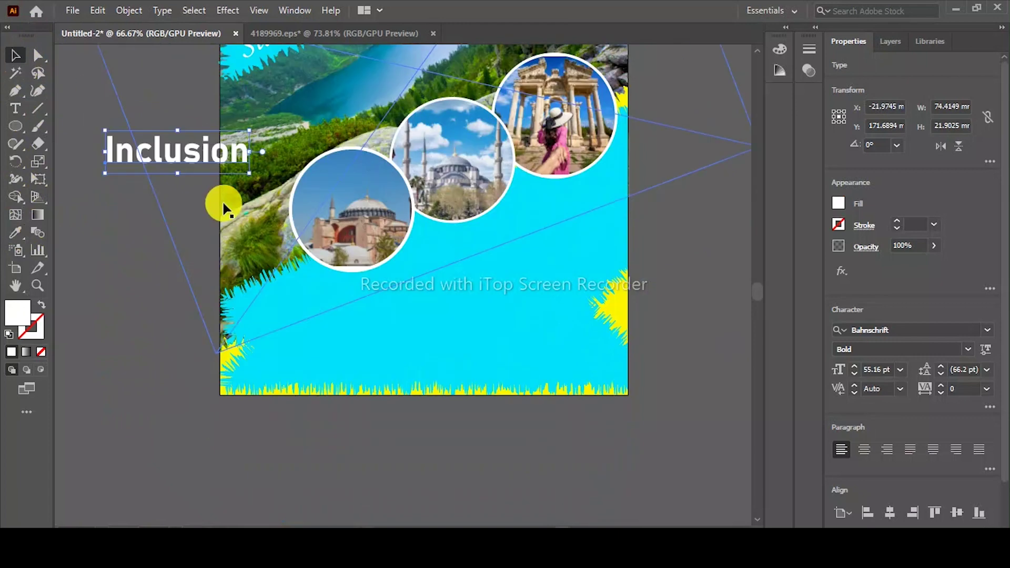
Step: Move the Inclusion text into the cyan area and draw a vertical divider beside it
{"action": "left_click_drag", "start_coordinate": [160, 162], "coordinate": [375, 301]}
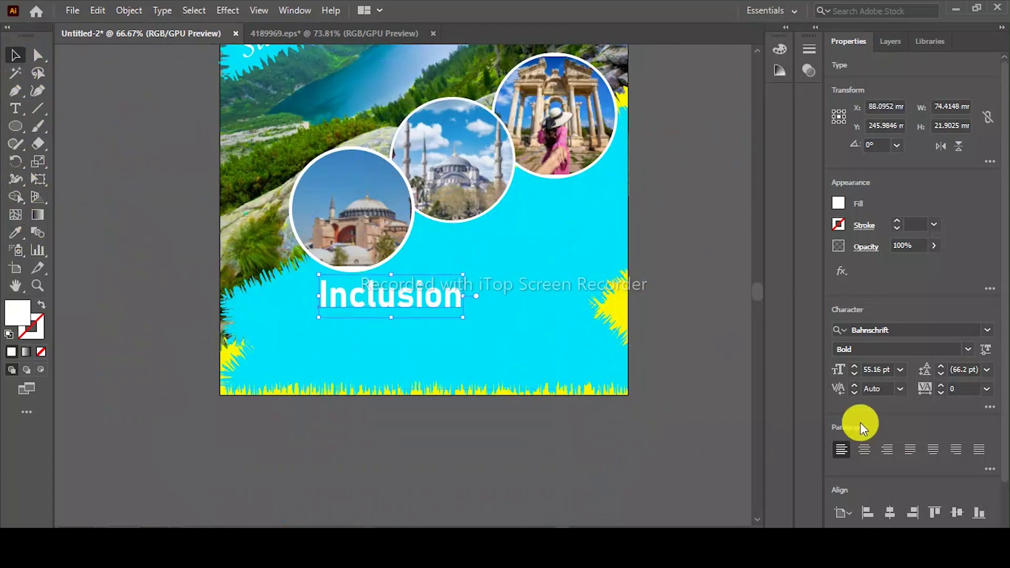
{"action": "left_click", "coordinate": [37, 108]}
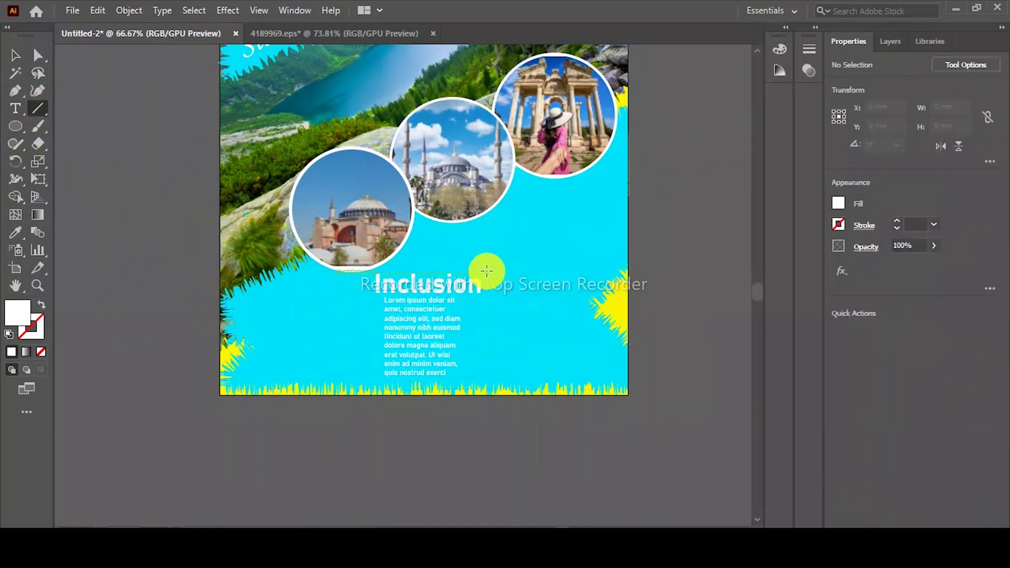
{"action": "left_click_drag", "start_coordinate": [490, 257], "coordinate": [490, 383]}
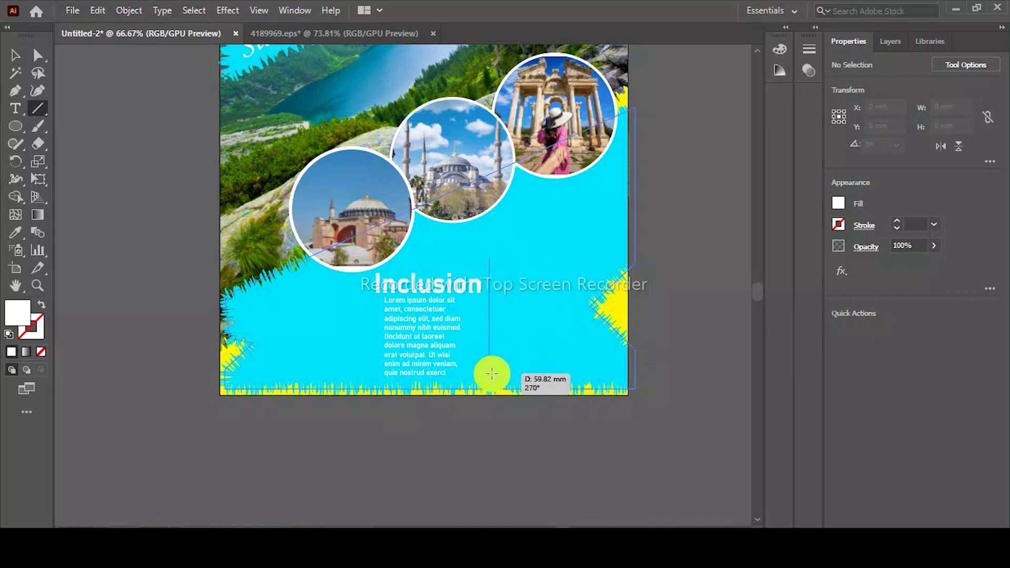
Step: Give the divider a white 4 pt stroke with the tapered Width Profile 1
{"action": "left_click", "coordinate": [40, 335]}
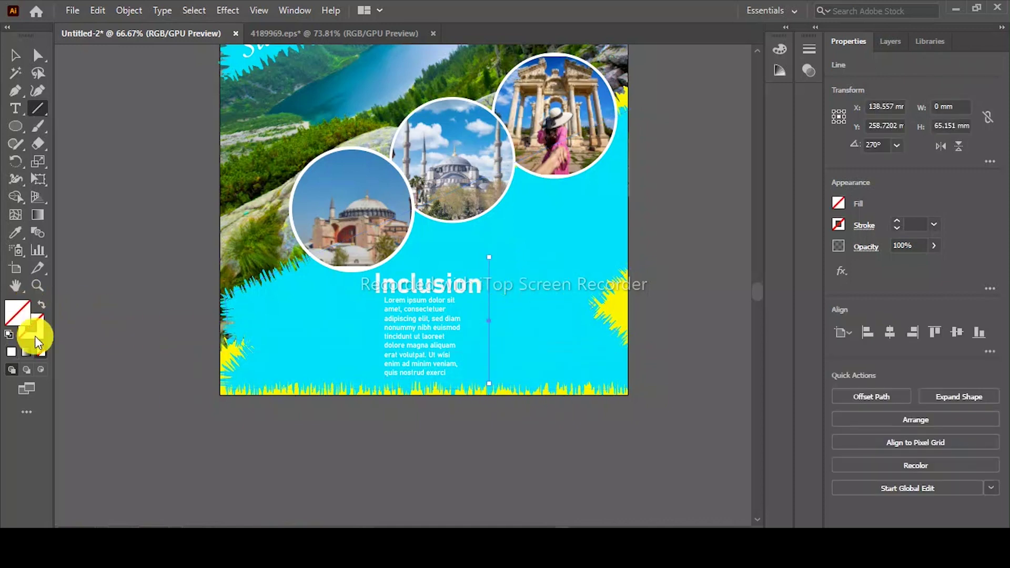
{"action": "left_click", "coordinate": [11, 352]}
{"action": "left_click", "coordinate": [780, 49]}
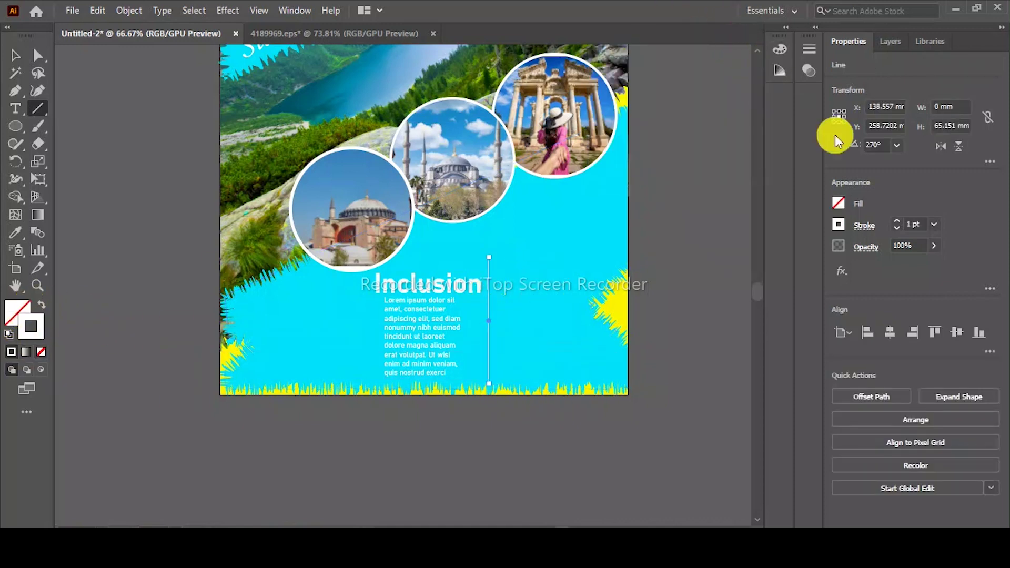
{"action": "left_click", "coordinate": [896, 220]}
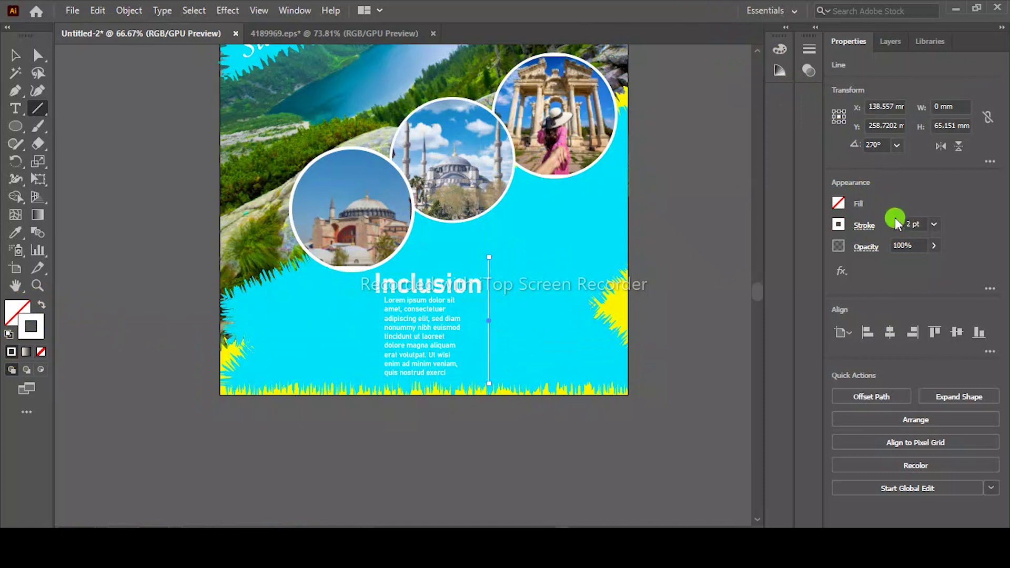
{"action": "left_click", "coordinate": [864, 225]}
{"action": "left_click", "coordinate": [802, 455]}
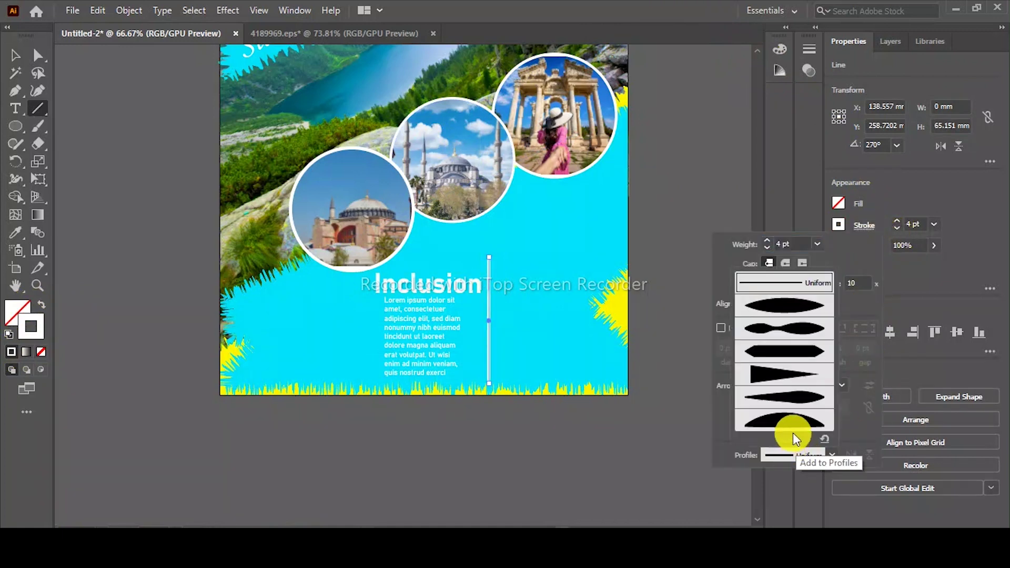
{"action": "left_click", "coordinate": [778, 313]}
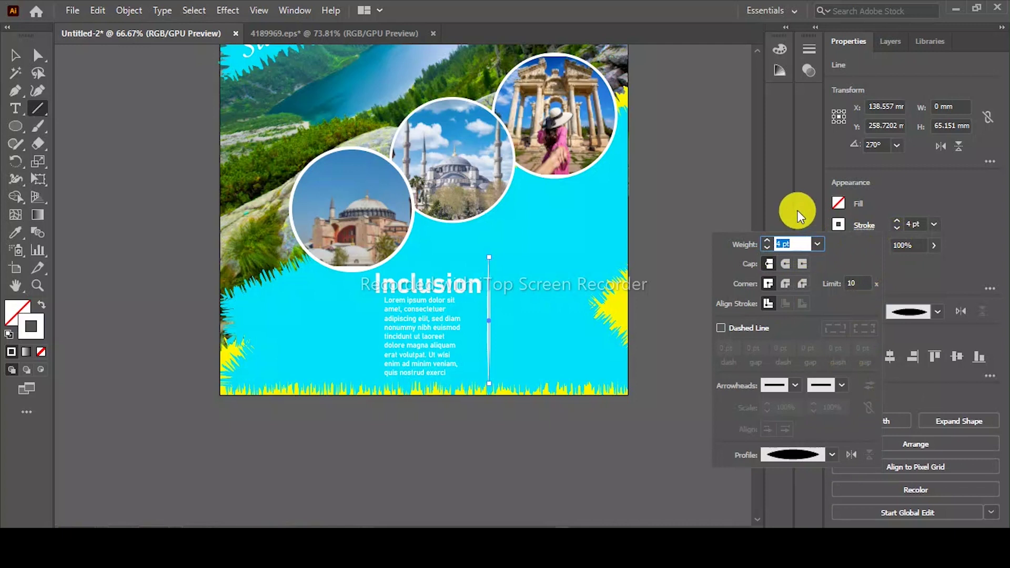
{"action": "key", "text": "Escape"}
Step: Drag a placeholder text area to the right of the divider
{"action": "key", "text": "t"}
{"action": "left_click_drag", "start_coordinate": [498, 262], "coordinate": [606, 379]}
{"action": "left_click", "coordinate": [15, 54]}
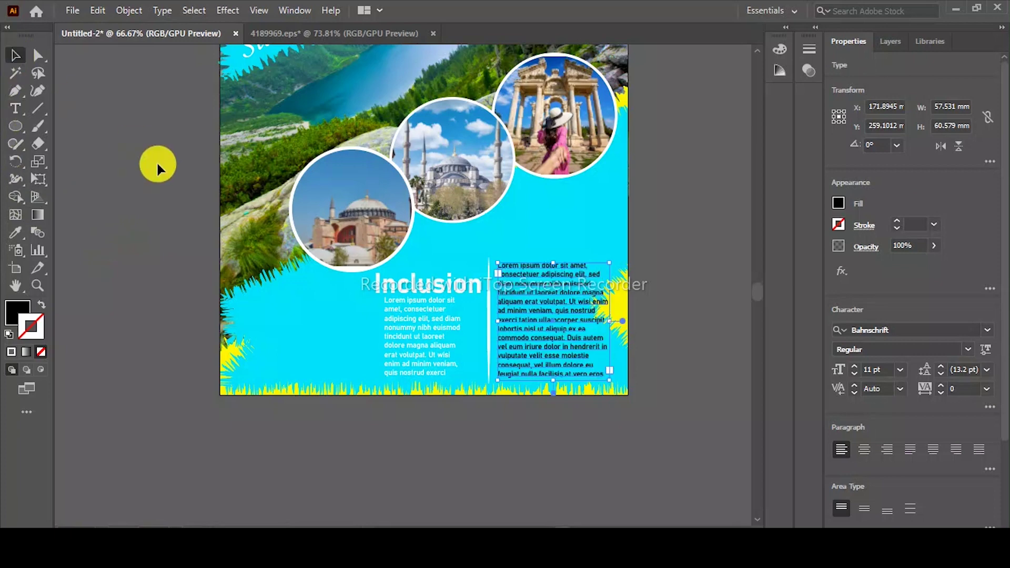
Step: Set the second text column's text colour to white
{"action": "left_click", "coordinate": [152, 163]}
{"action": "left_click", "coordinate": [514, 311]}
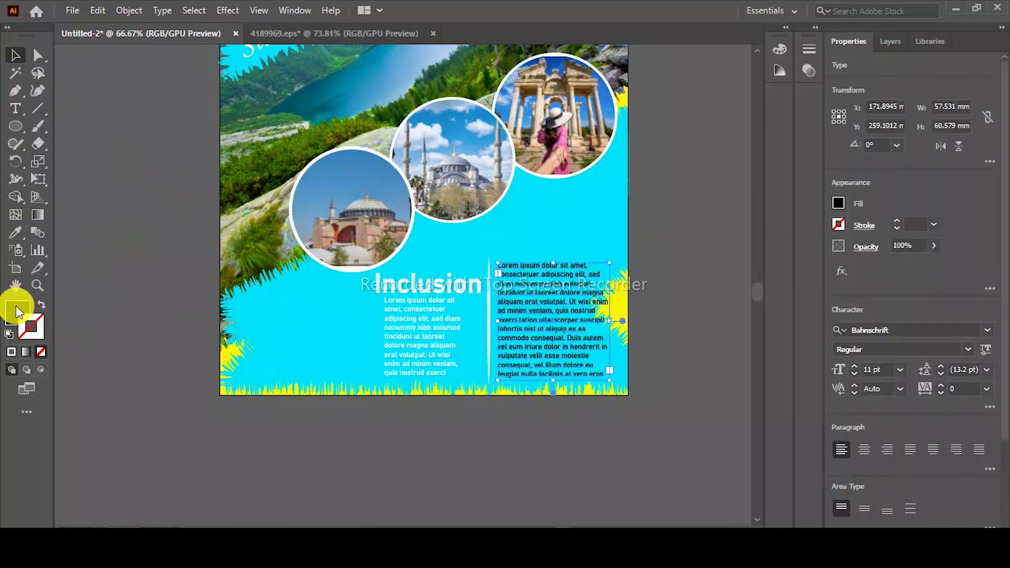
{"action": "double_click", "coordinate": [17, 312]}
{"action": "left_click_drag", "start_coordinate": [465, 275], "coordinate": [308, 256]}
{"action": "left_click", "coordinate": [656, 260]}
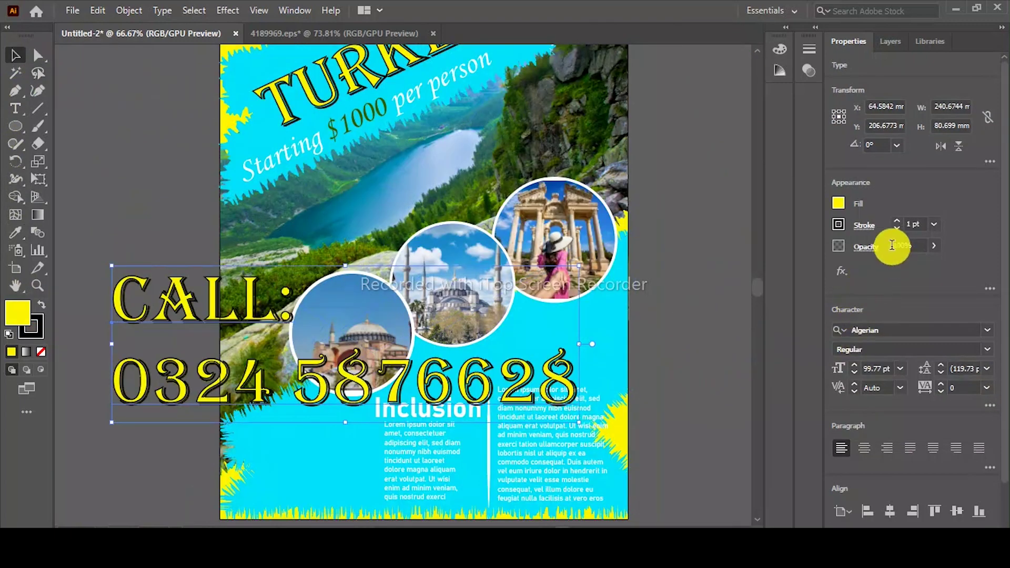
Step: Tighten the Call text leading, centre its lines, and shrink it to 28 pt
{"action": "left_click", "coordinate": [942, 374]}
{"action": "left_click", "coordinate": [941, 373]}
{"action": "left_click", "coordinate": [941, 374]}
{"action": "left_click", "coordinate": [941, 374]}
{"action": "type", "text": "77"}
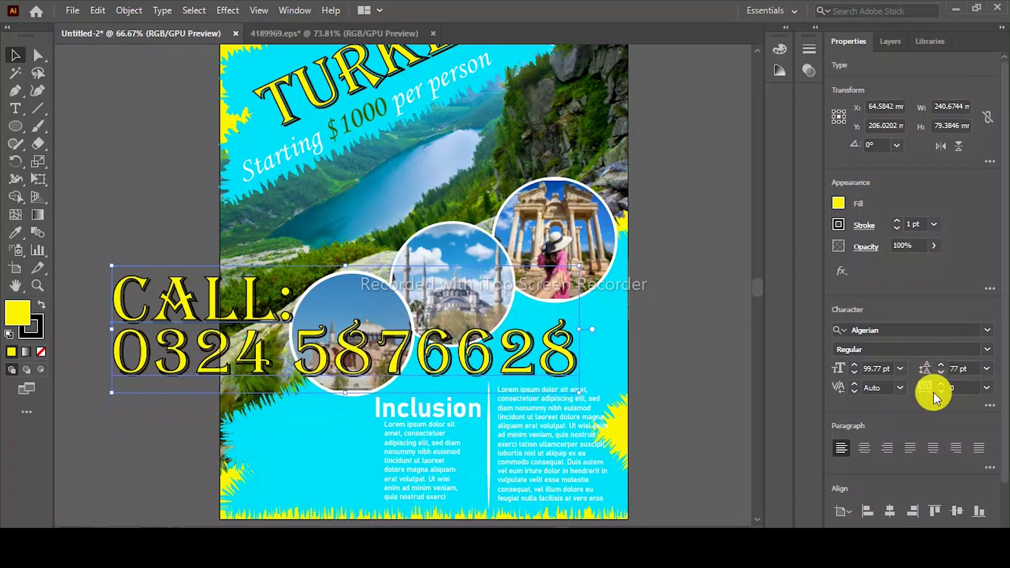
{"action": "left_click", "coordinate": [867, 449]}
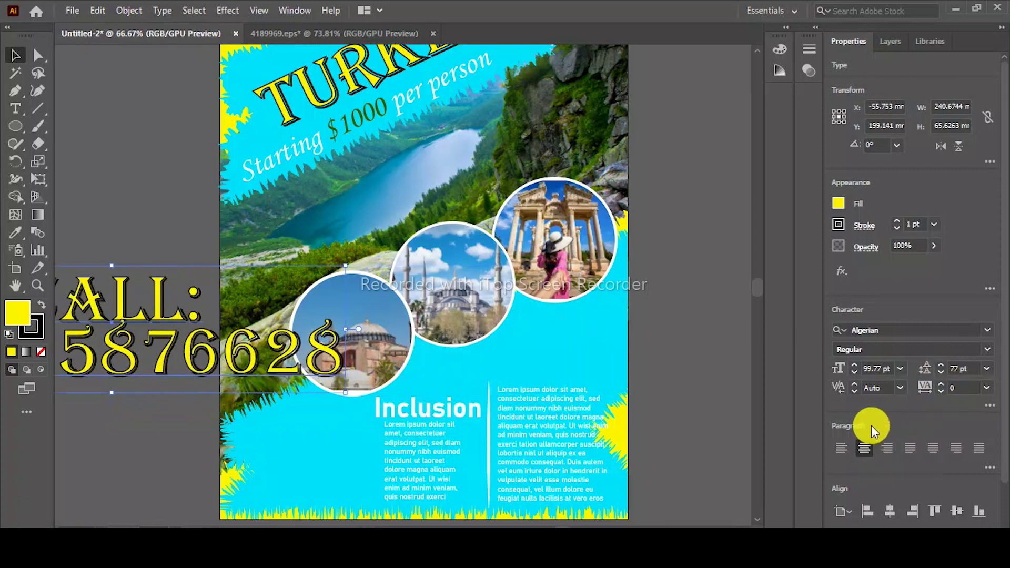
{"action": "left_click", "coordinate": [858, 374]}
{"action": "left_click", "coordinate": [858, 373]}
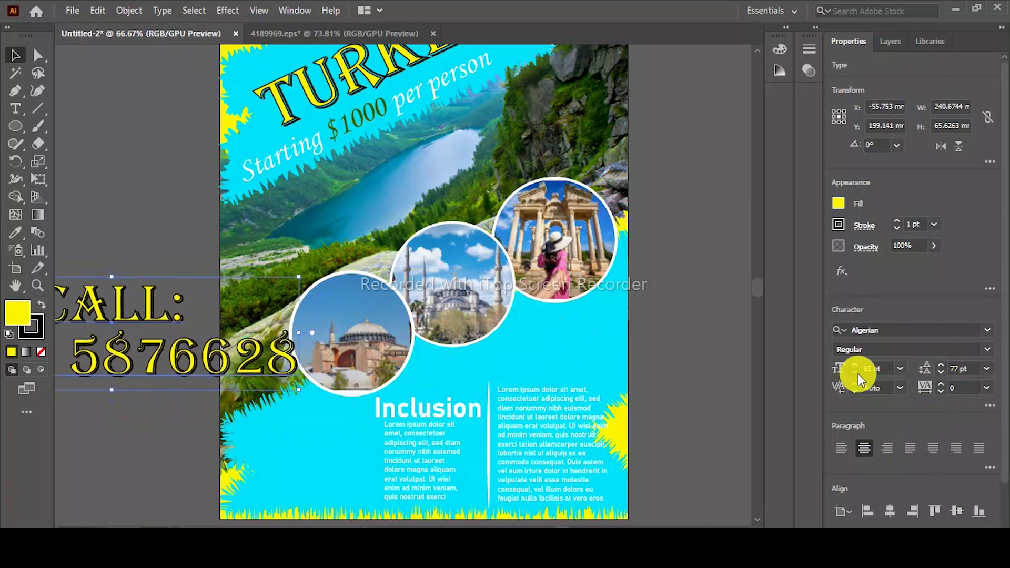
{"action": "left_click", "coordinate": [858, 374]}
{"action": "scroll", "coordinate": [400, 284], "scroll_direction": "up", "scroll_amount": 3}
Step: Colour the Call text dark olive 726c00
{"action": "left_click", "coordinate": [13, 319]}
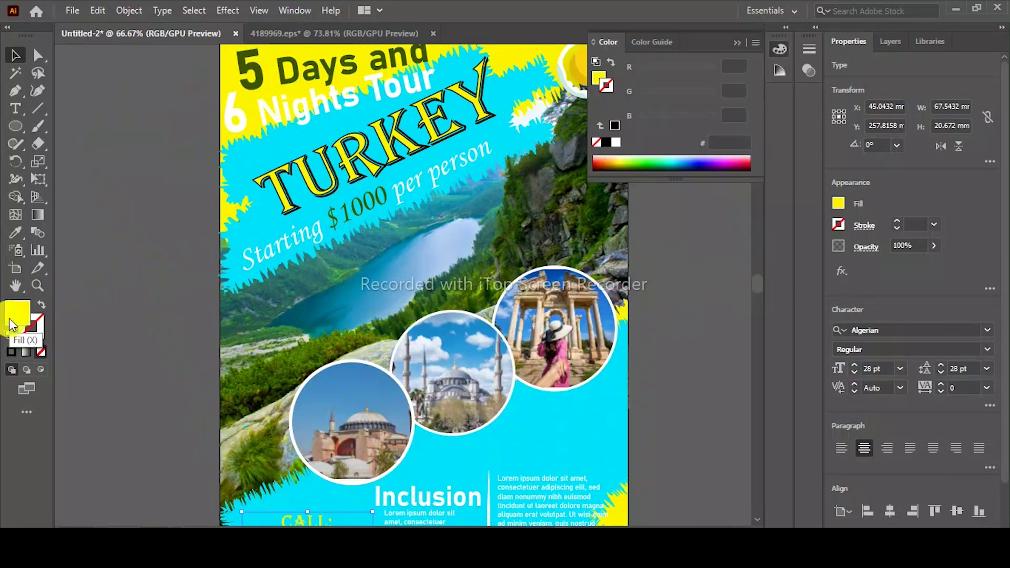
{"action": "double_click", "coordinate": [13, 319]}
{"action": "left_click", "coordinate": [492, 357]}
{"action": "left_click", "coordinate": [678, 261]}
{"action": "left_click", "coordinate": [733, 42]}
{"action": "scroll", "coordinate": [661, 235], "scroll_direction": "down", "scroll_amount": 3}
Step: Move the Call block to the lower left and enlarge it to 38 pt
{"action": "left_click_drag", "start_coordinate": [295, 457], "coordinate": [274, 478]}
{"action": "key", "text": "ctrl+shift+period"}
{"action": "key", "text": "ctrl+shift+period"}
{"action": "key", "text": "ctrl+shift+period"}
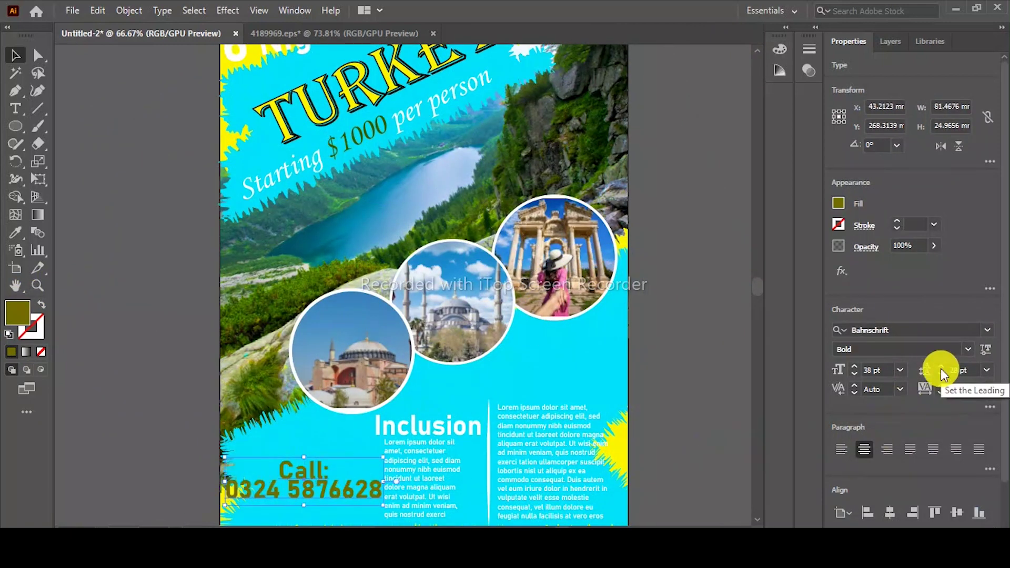
{"action": "left_click", "coordinate": [941, 367]}
{"action": "scroll", "coordinate": [390, 484], "scroll_direction": "down", "scroll_amount": 3}
Step: Nudge both Inclusion text columns to the right, then zoom out to view the poster
{"action": "left_click", "coordinate": [419, 397]}
{"action": "left_click", "coordinate": [503, 389], "text": "shift"}
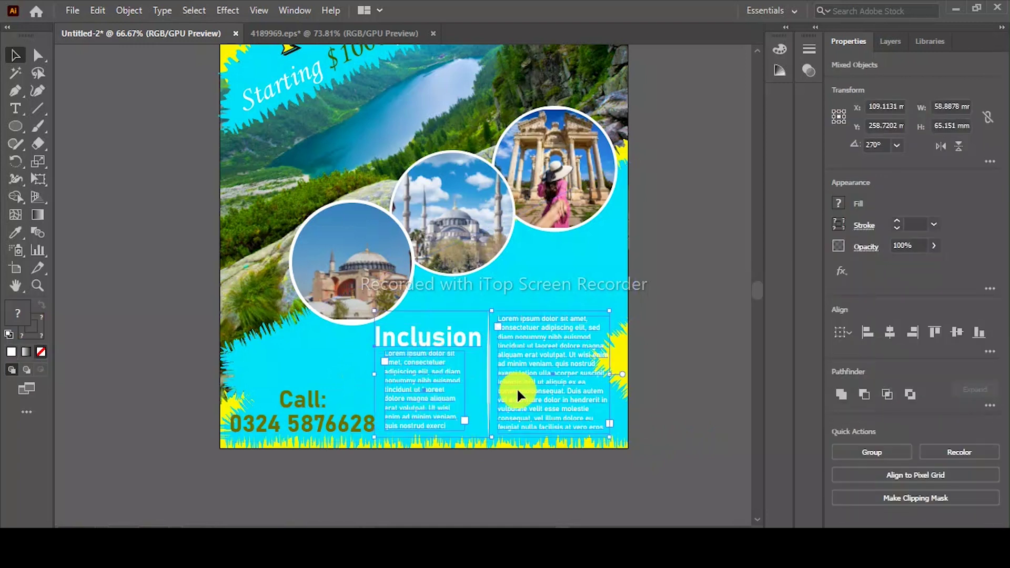
{"action": "key", "text": "Right"}
{"action": "key", "text": "Right"}
{"action": "key", "text": "Right"}
{"action": "key", "text": "Right"}
{"action": "key", "text": "Right"}
{"action": "key", "text": "Right"}
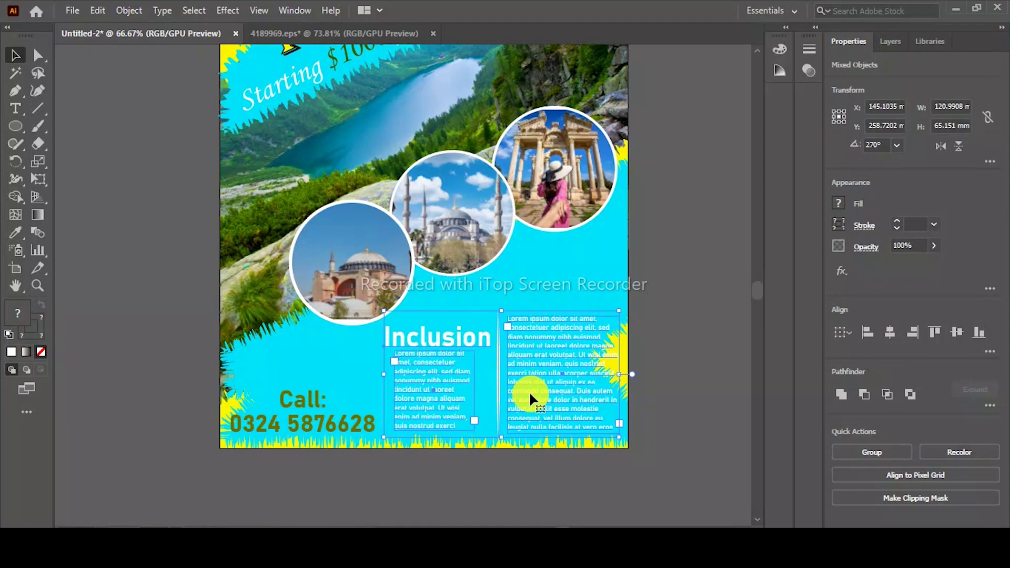
{"action": "left_click", "coordinate": [673, 343]}
{"action": "key", "text": "ctrl+minus"}
{"action": "scroll", "coordinate": [627, 311], "scroll_direction": "up", "scroll_amount": 2}
{"action": "scroll", "coordinate": [627, 315], "scroll_direction": "up", "scroll_amount": 1}
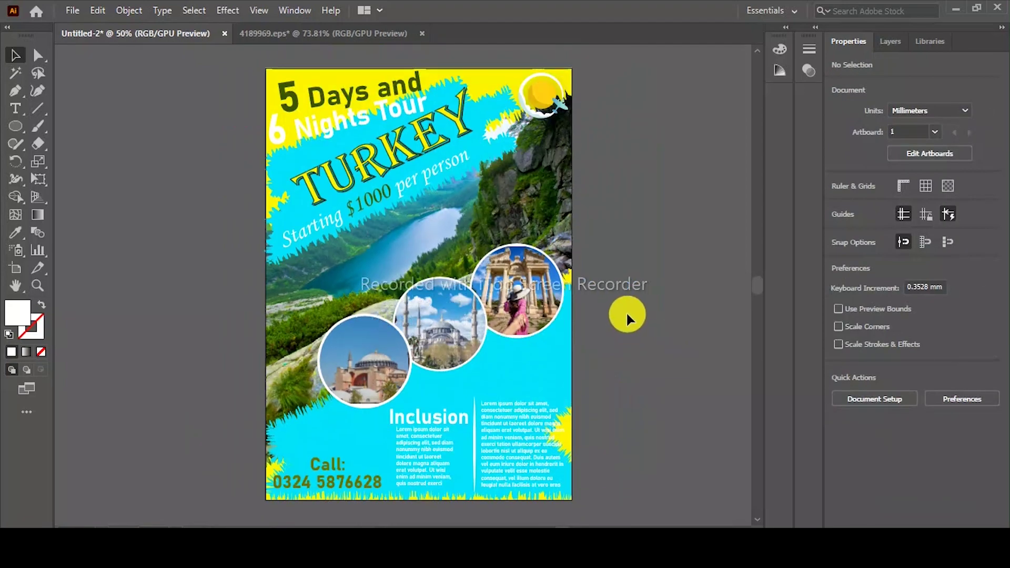